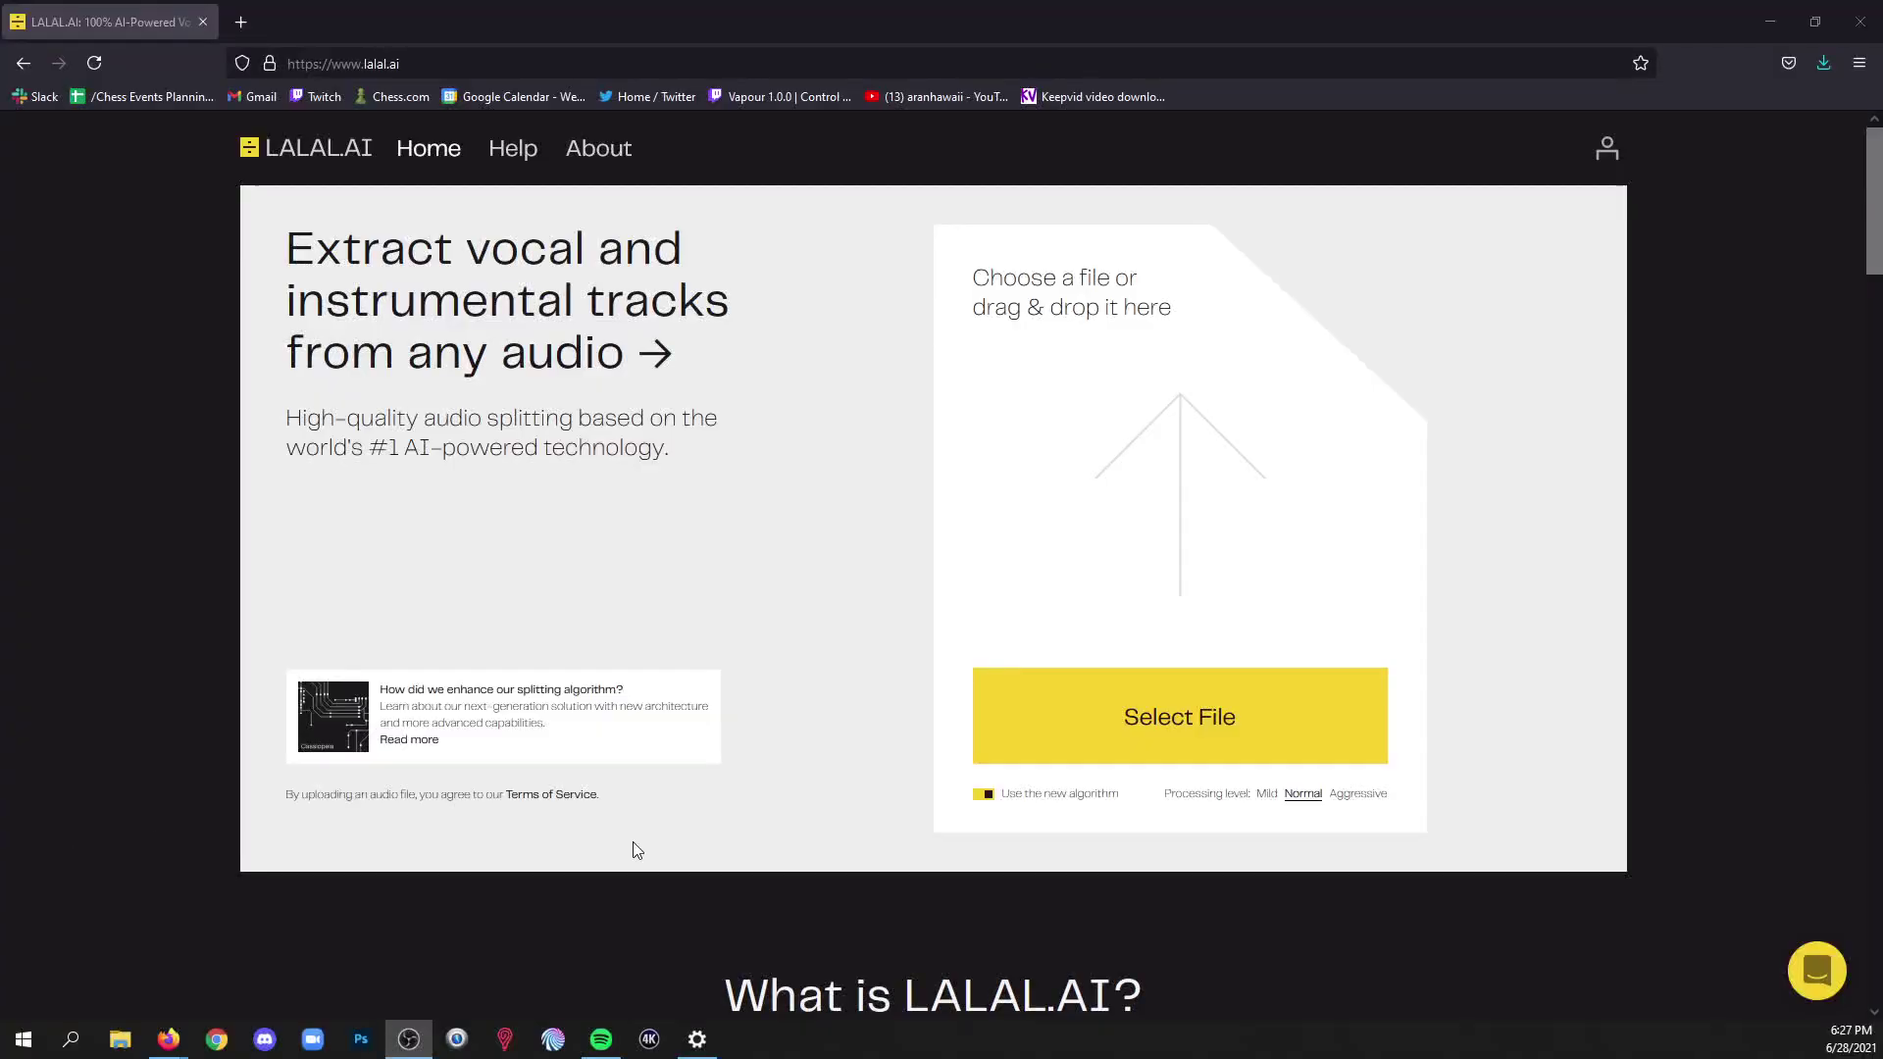
# Step: Upload the recording from the New Volume (E:) drive to LALAL.AI for vocal/instrumental splitting
pyautogui.click(1088, 708)
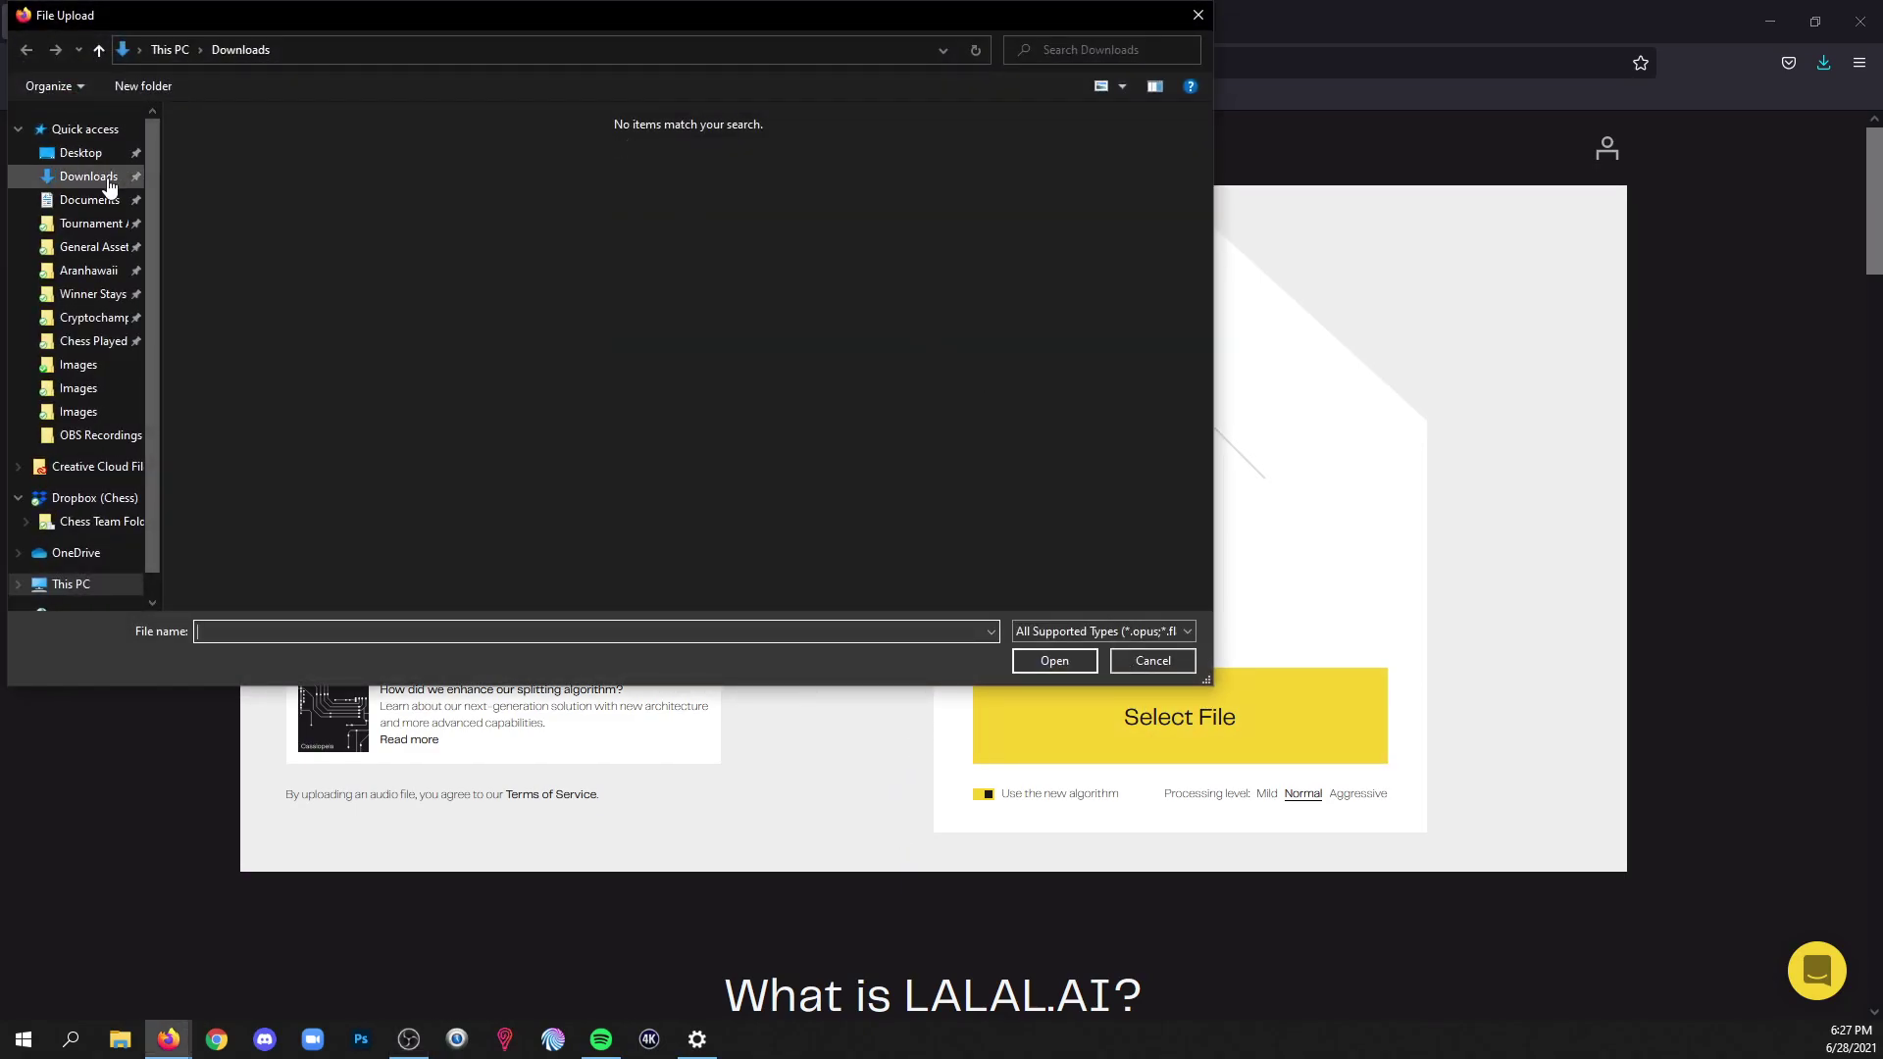
pyautogui.scroll(-2, 98, 441)
pyautogui.click(71, 544)
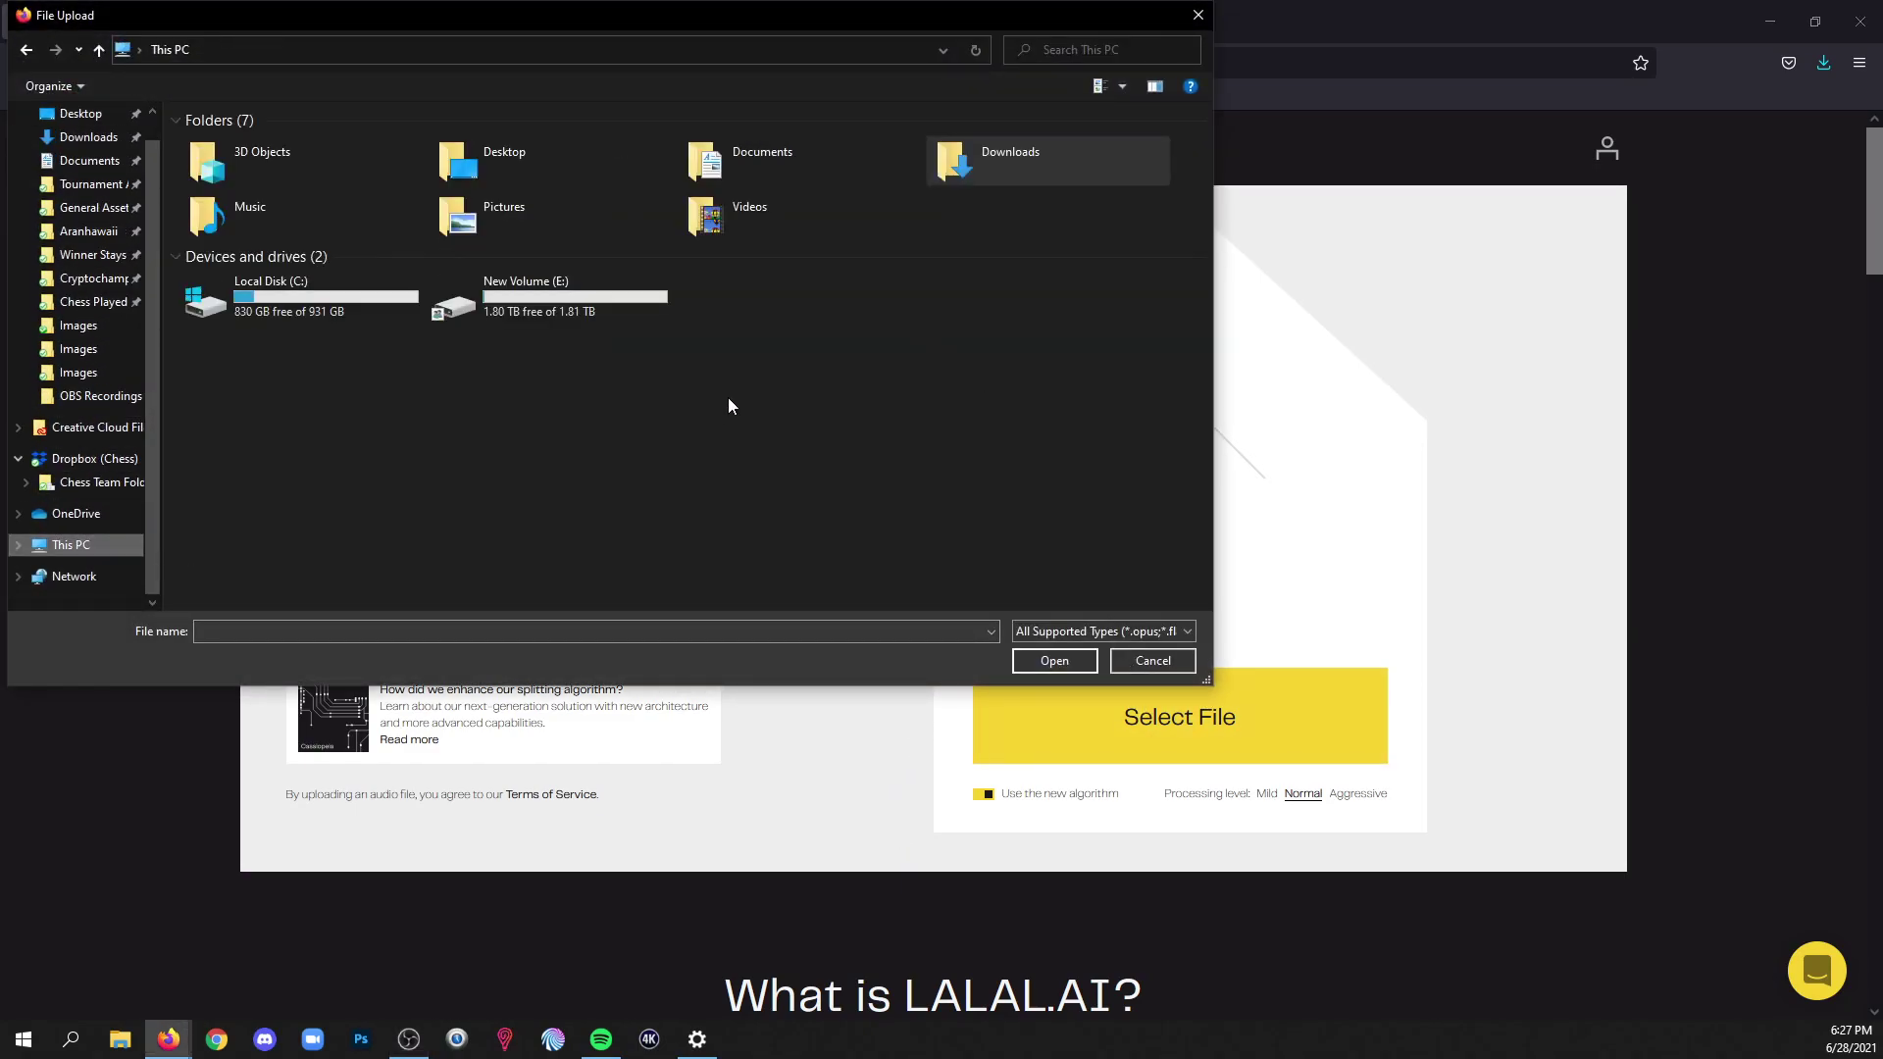
pyautogui.doubleClick(596, 304)
pyautogui.doubleClick(363, 294)
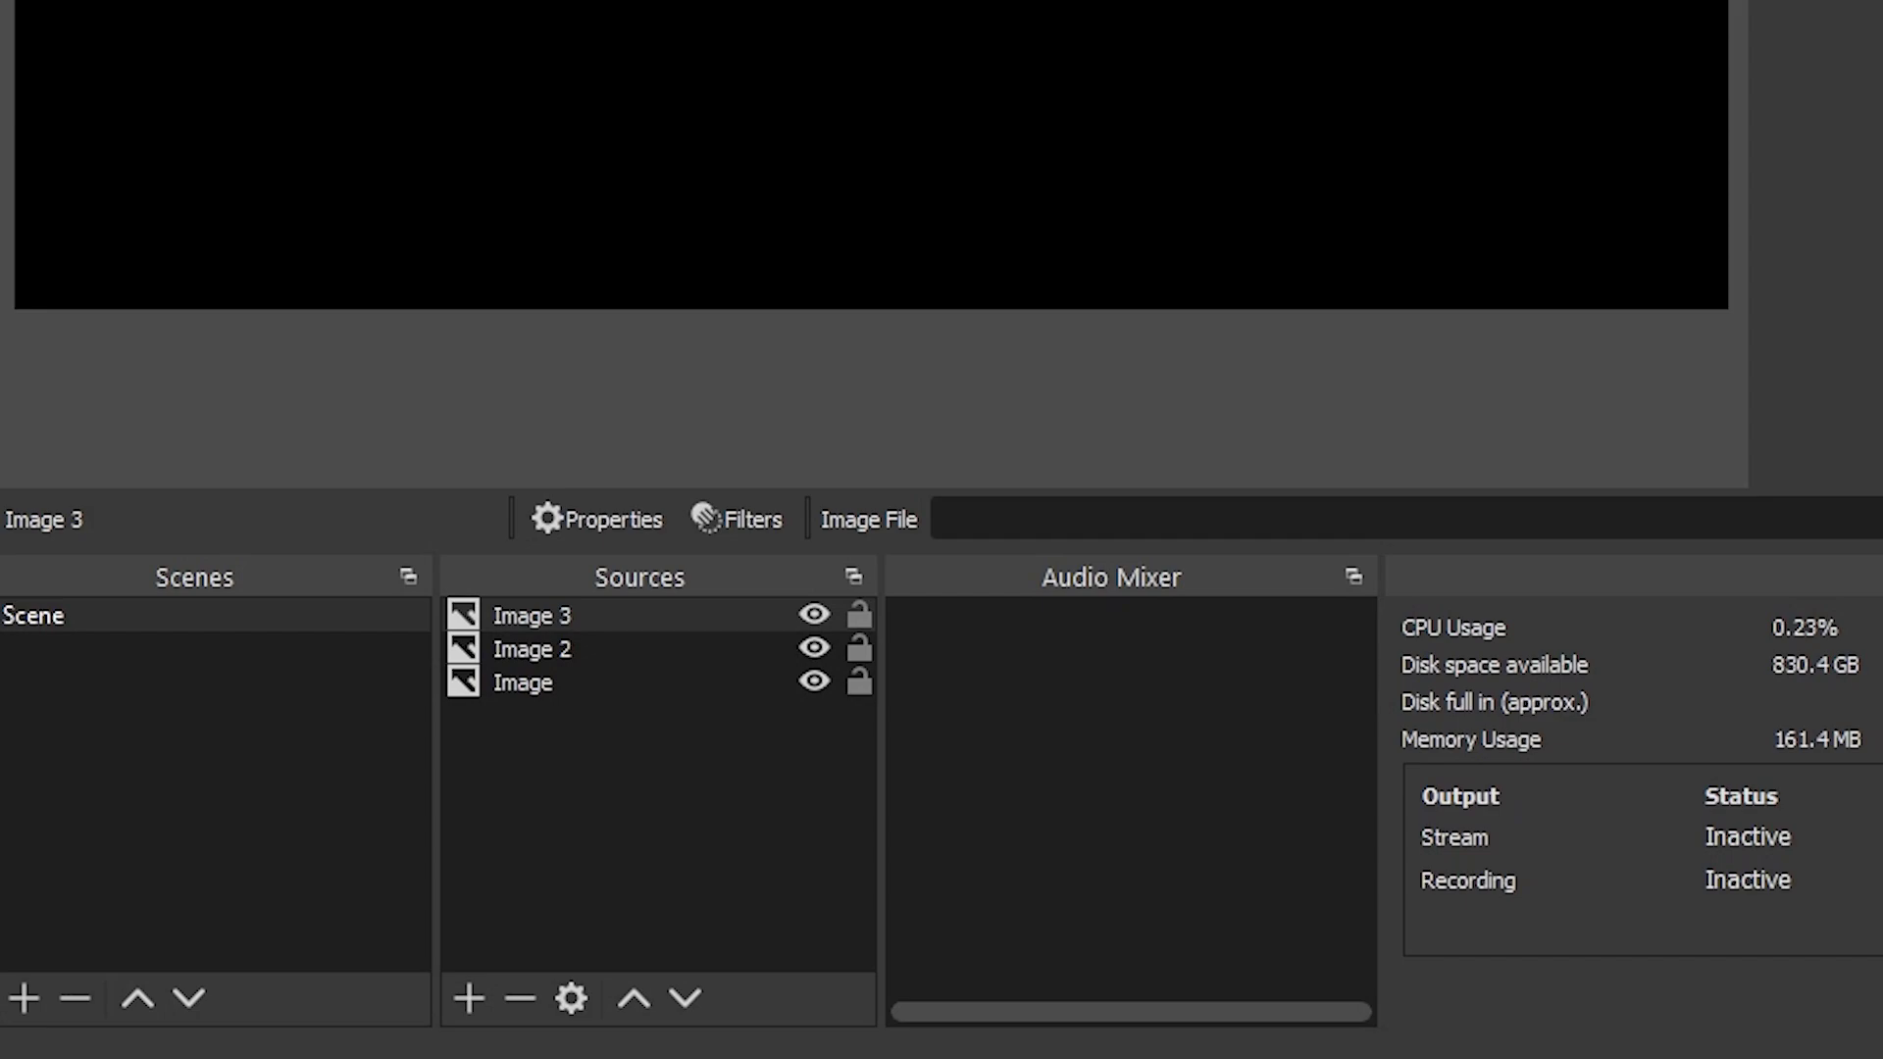
# Step: Toggle the eye icons of Image 3, Image 2 and Image until all three are hidden
pyautogui.click(816, 644)
pyautogui.click(816, 678)
pyautogui.click(811, 647)
pyautogui.click(820, 644)
pyautogui.click(815, 679)
pyautogui.click(818, 647)
pyautogui.click(815, 615)
pyautogui.click(814, 681)
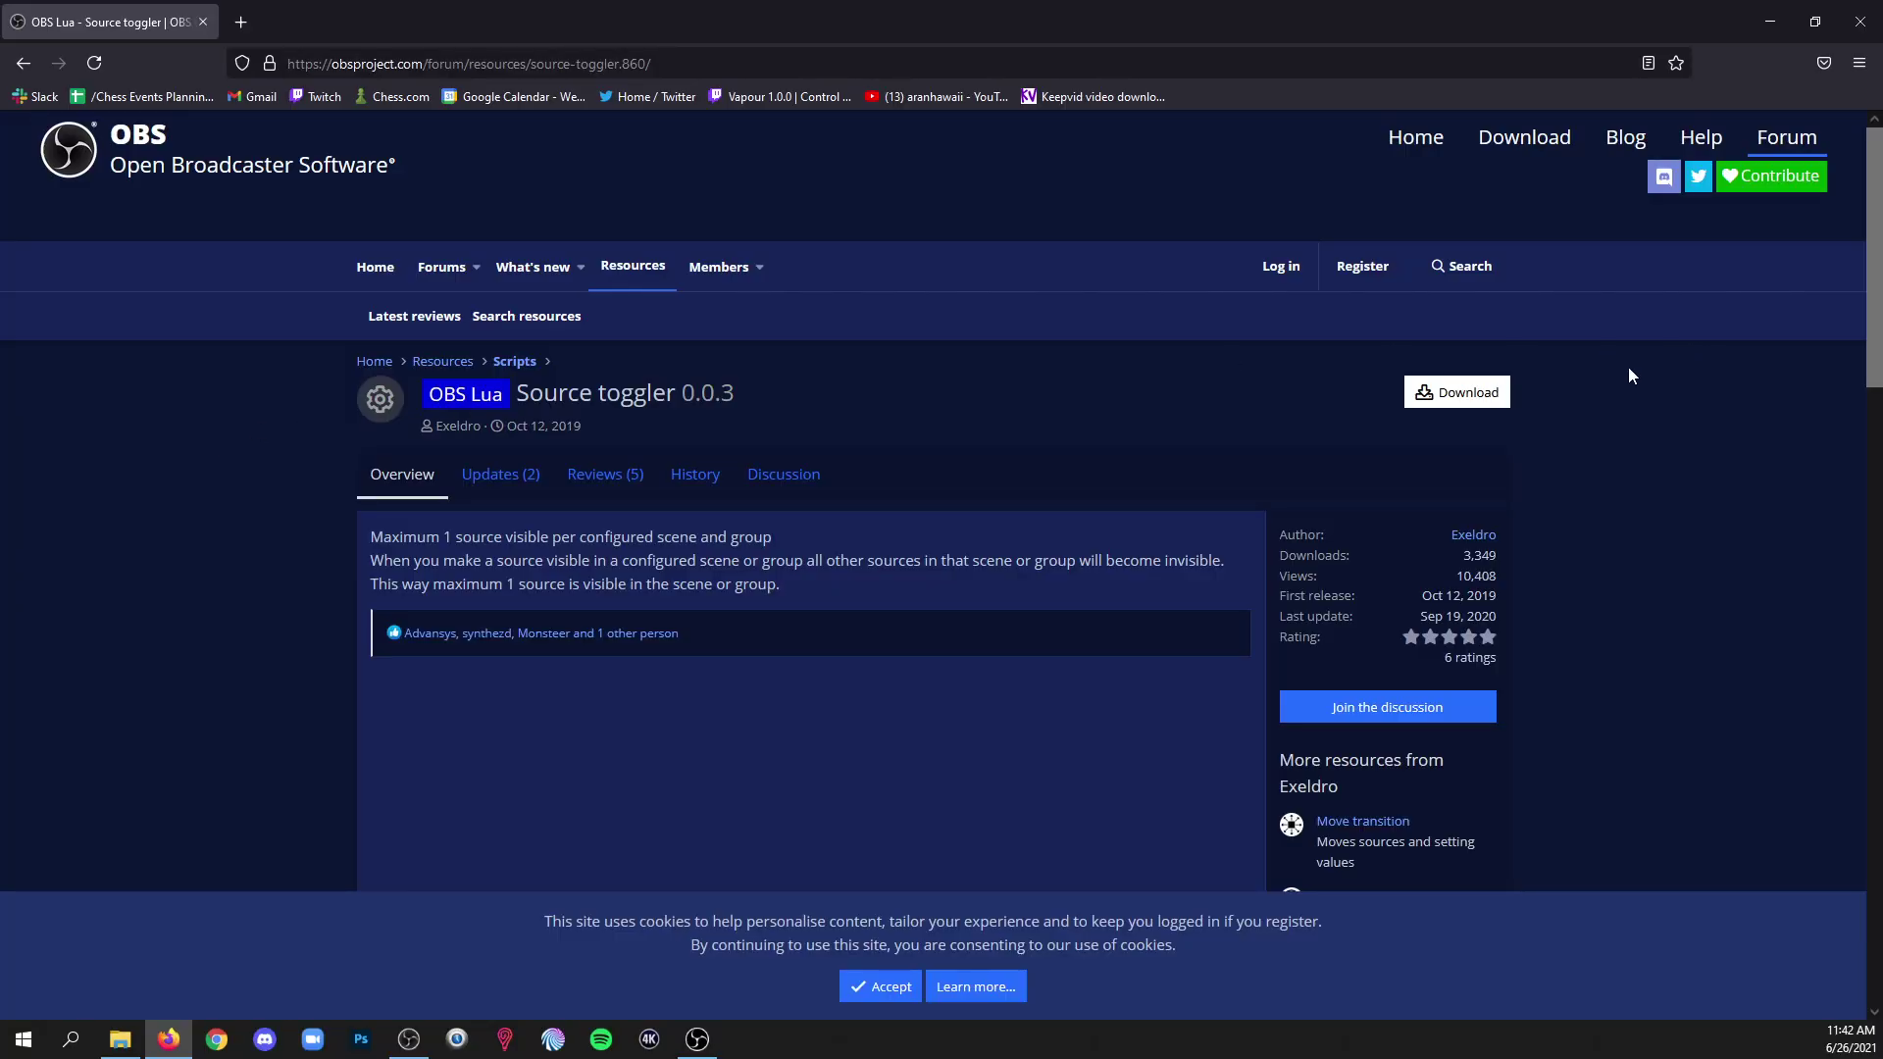
# Step: Download the Source toggler Lua script from its OBS forum resource page
pyautogui.moveTo(544, 393); pyautogui.dragTo(944, 410)
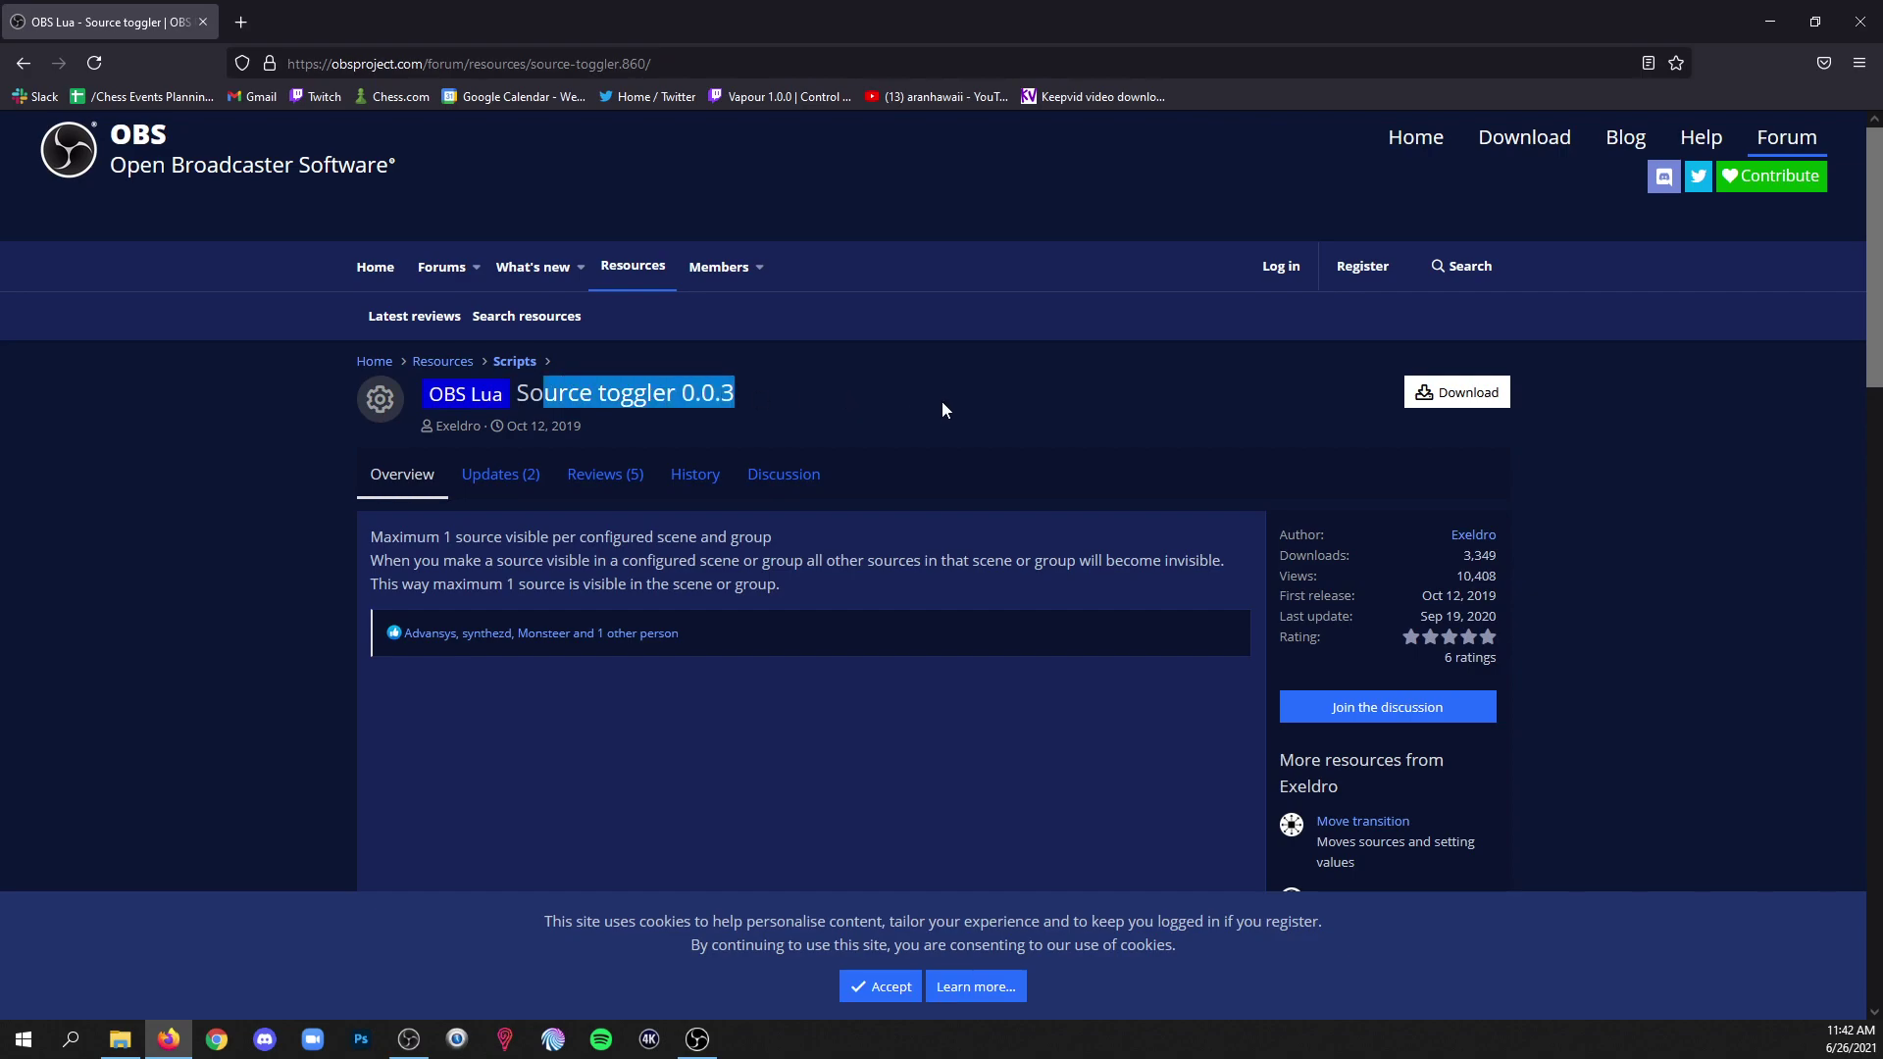
pyautogui.click(943, 403)
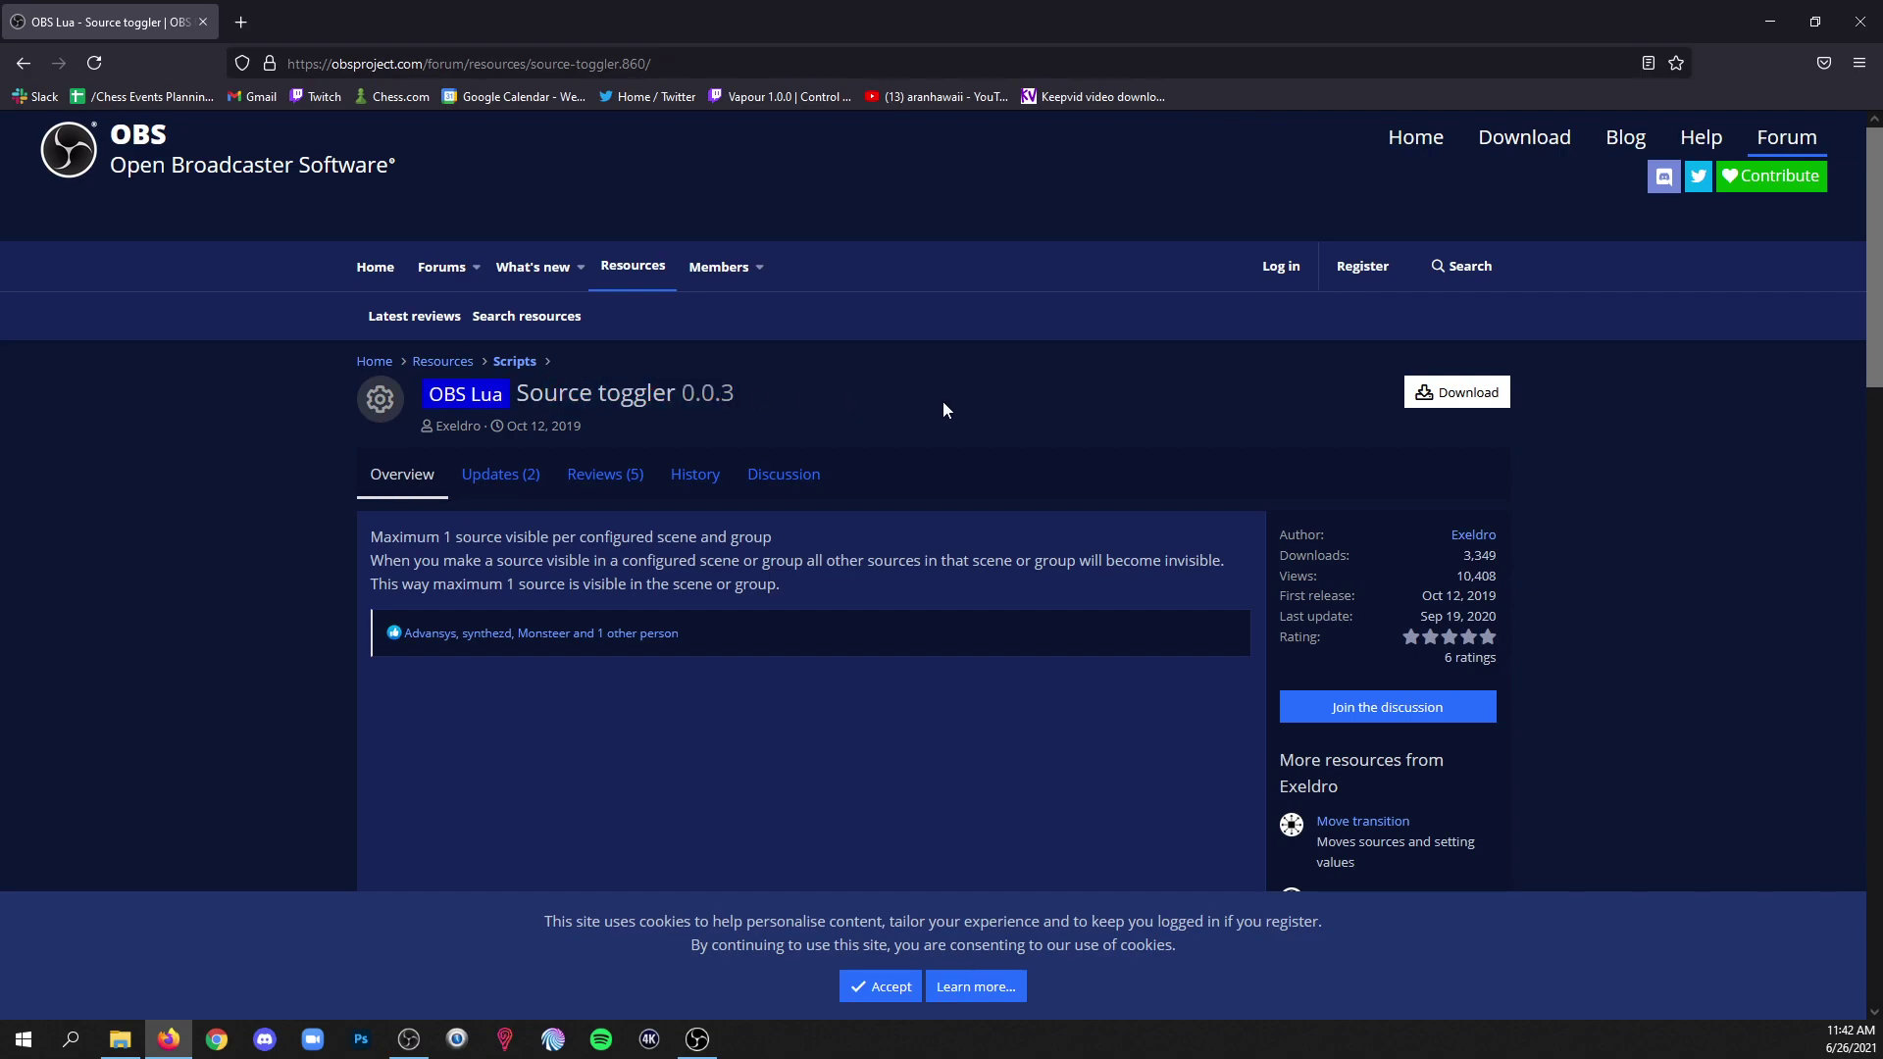
pyautogui.click(1468, 408)
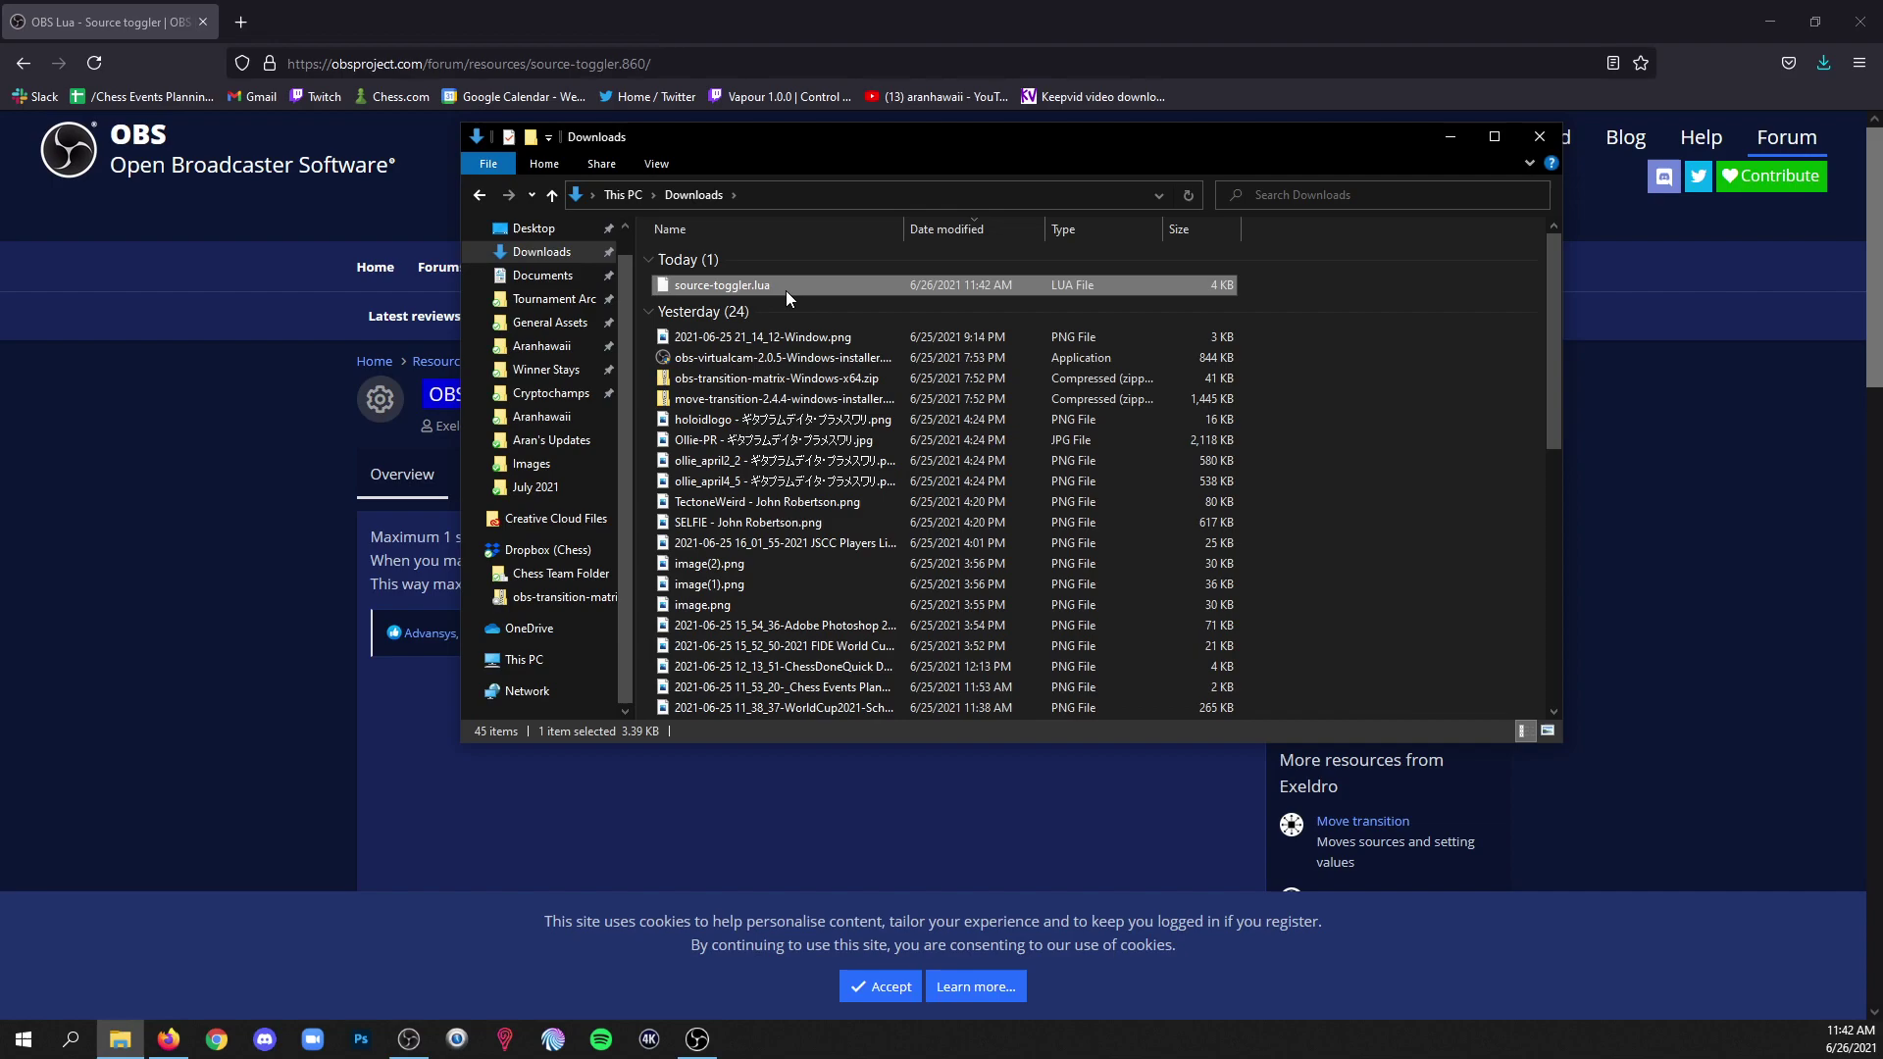
# Step: Copy source-toggler.lua from Downloads into E:\Streaming Assets
pyautogui.rightClick(786, 290)
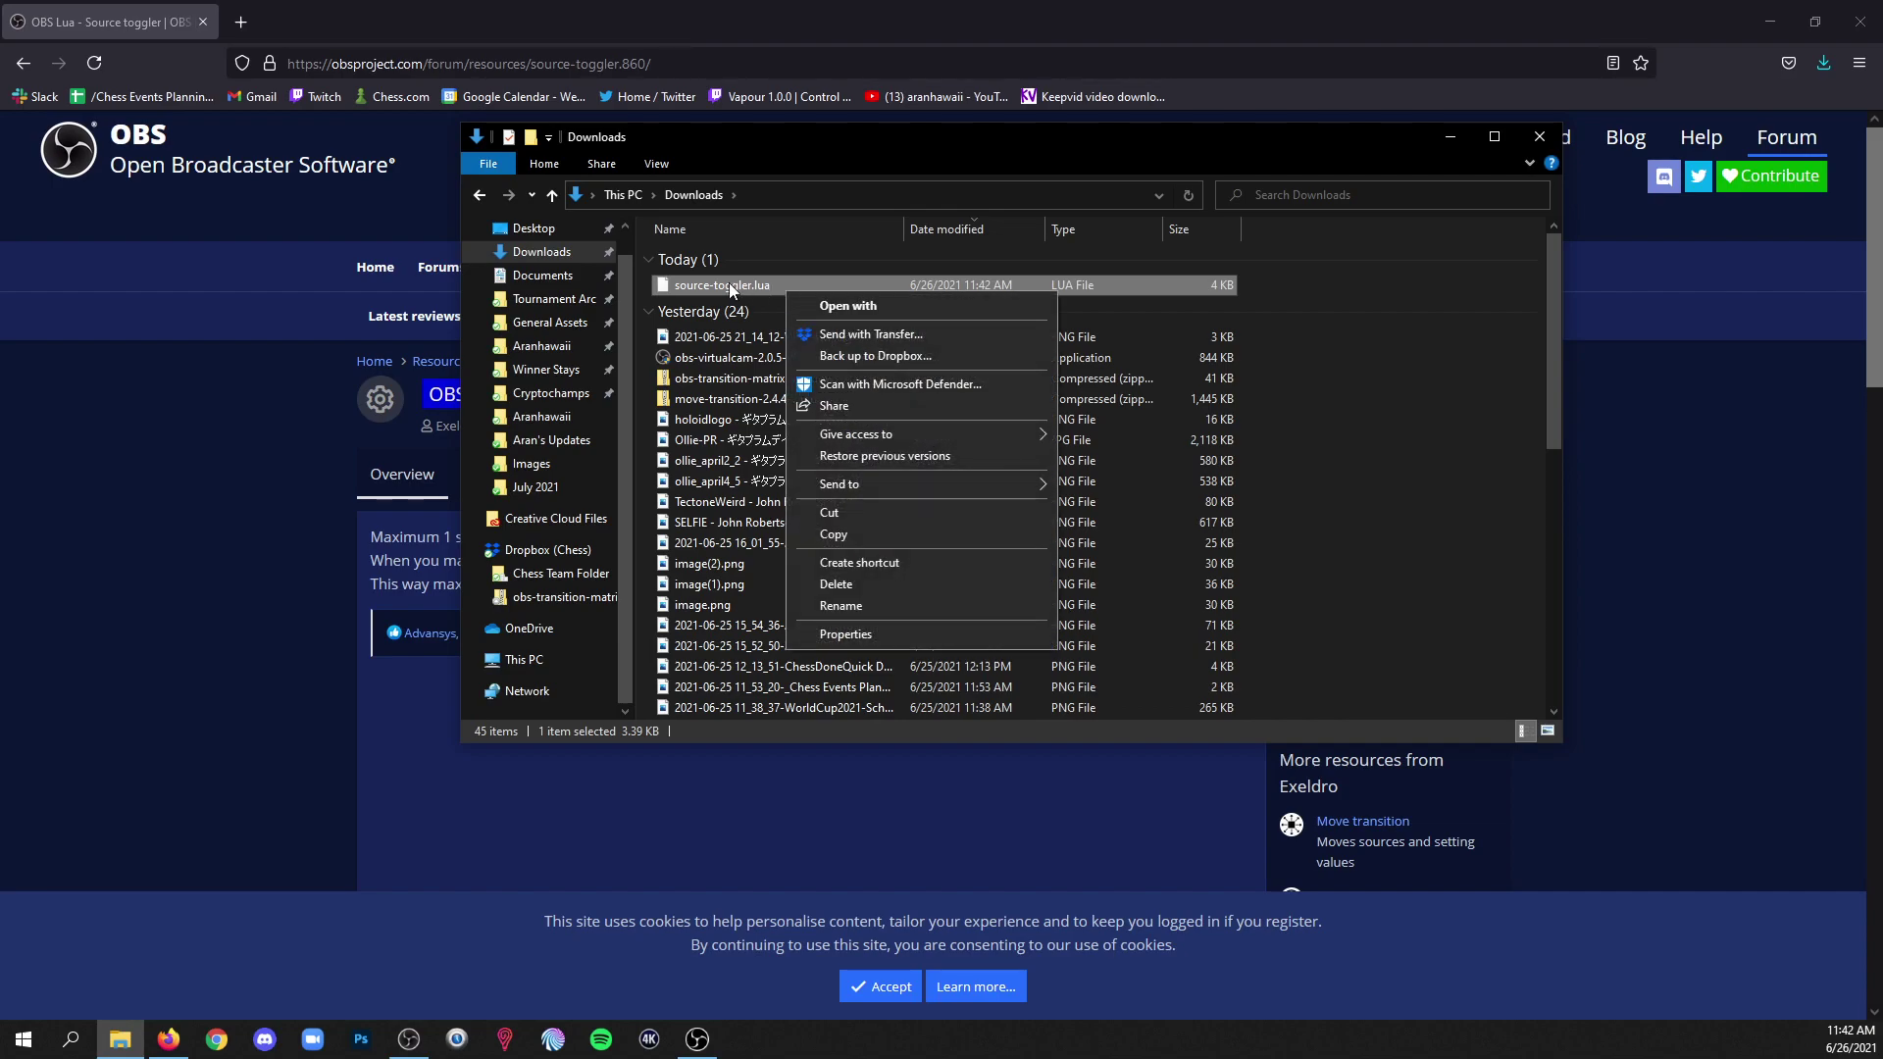
pyautogui.click(849, 535)
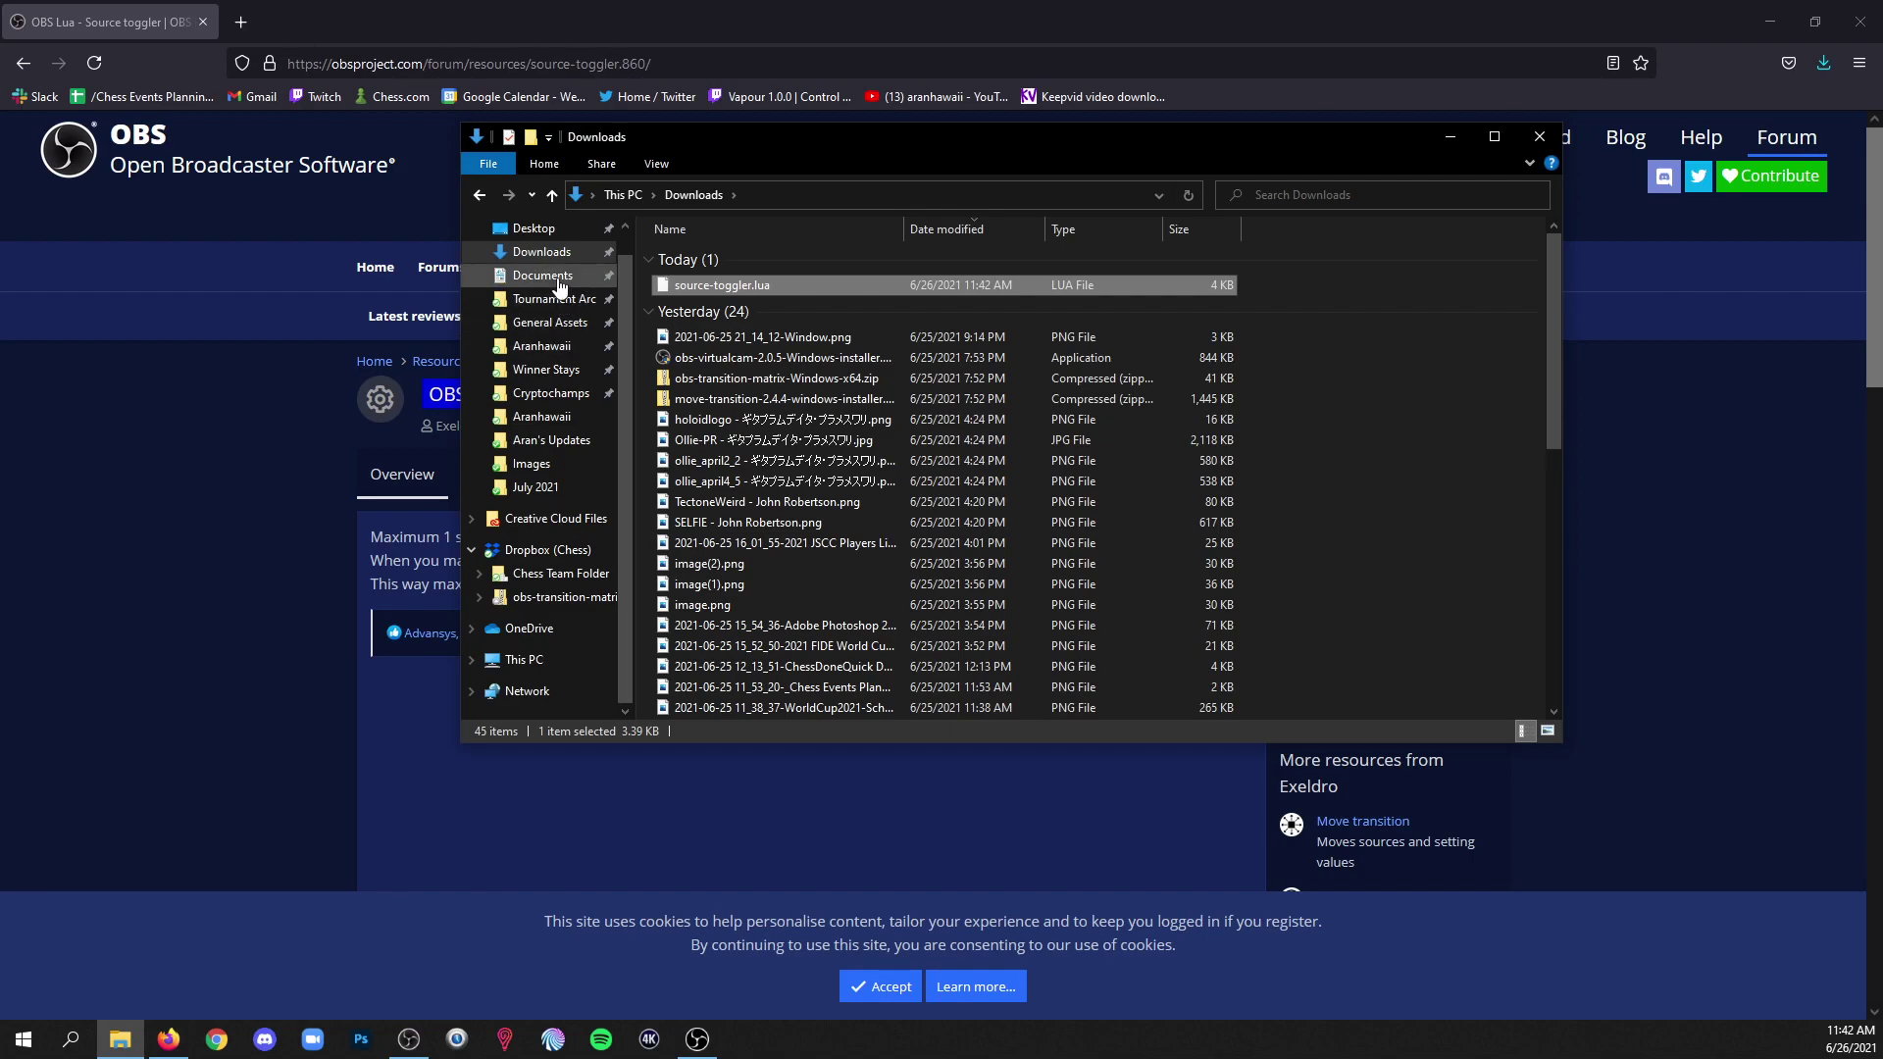
pyautogui.hotkey('alt', 'Left')
pyautogui.doubleClick(774, 314)
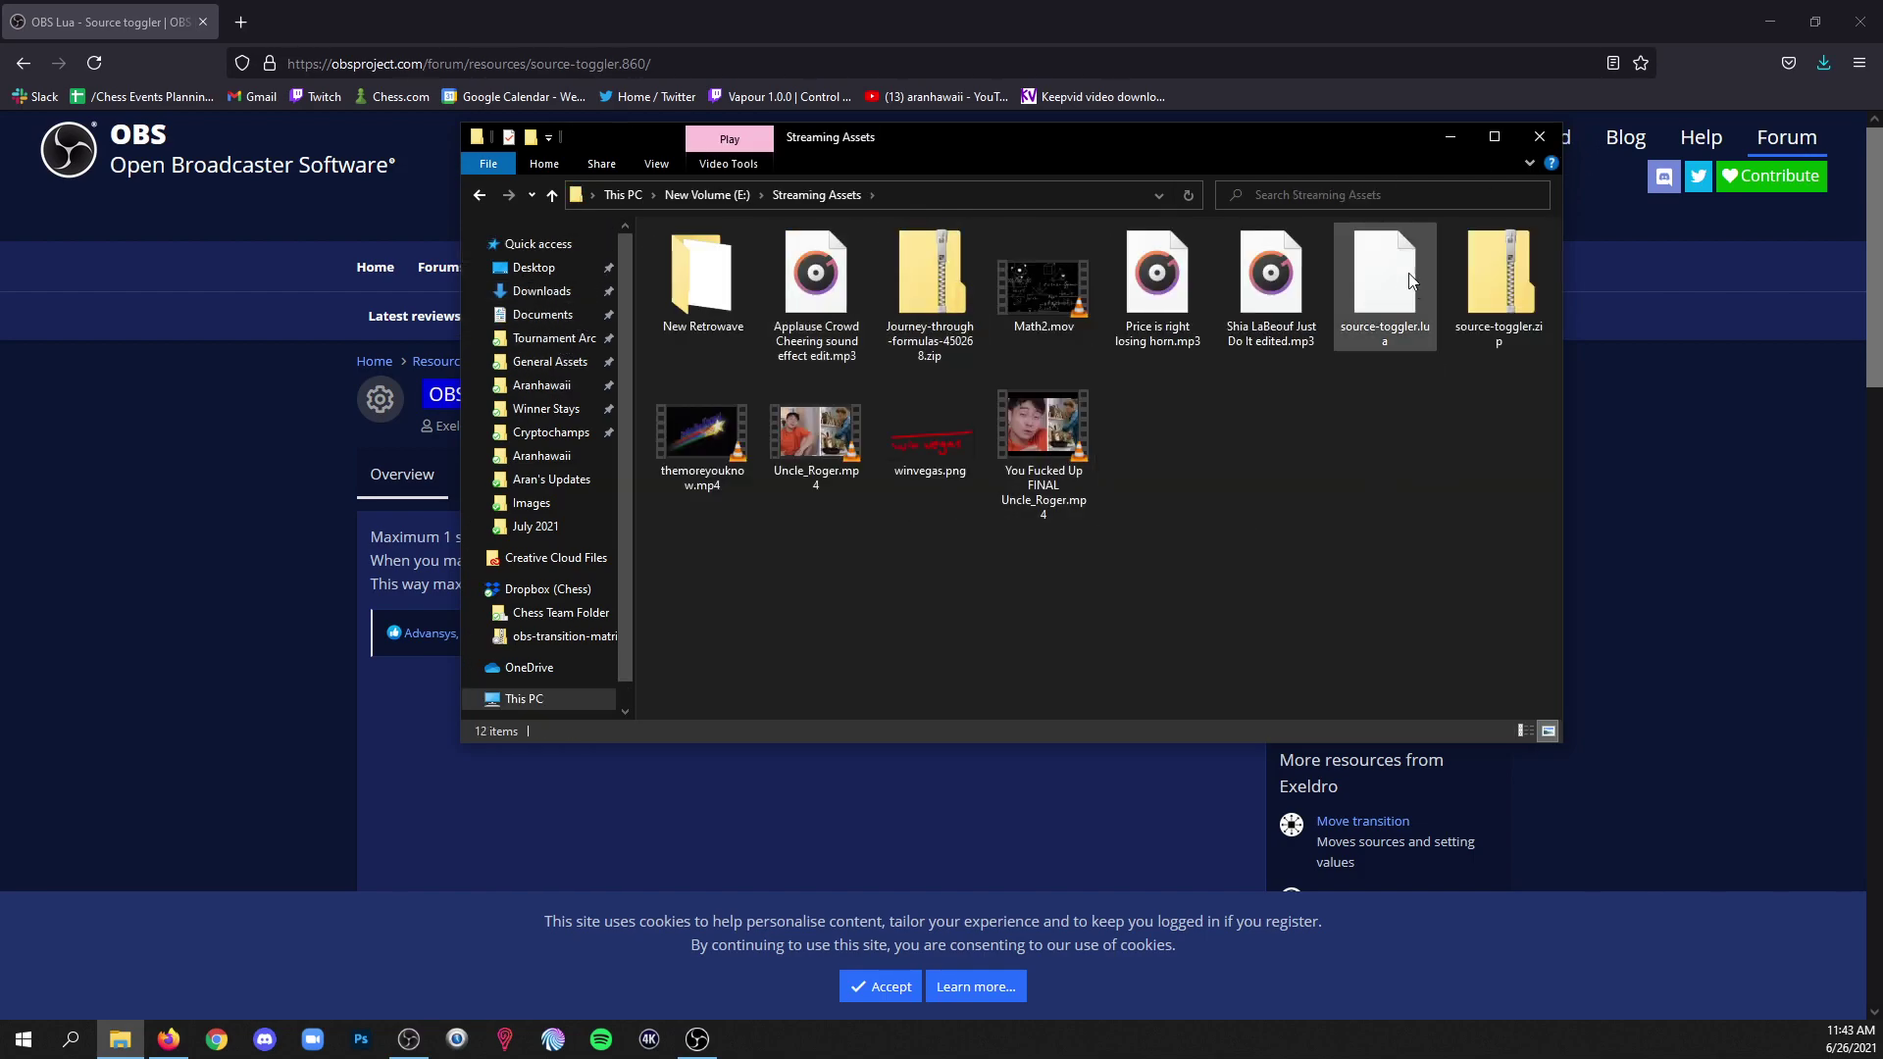
pyautogui.click(1383, 279)
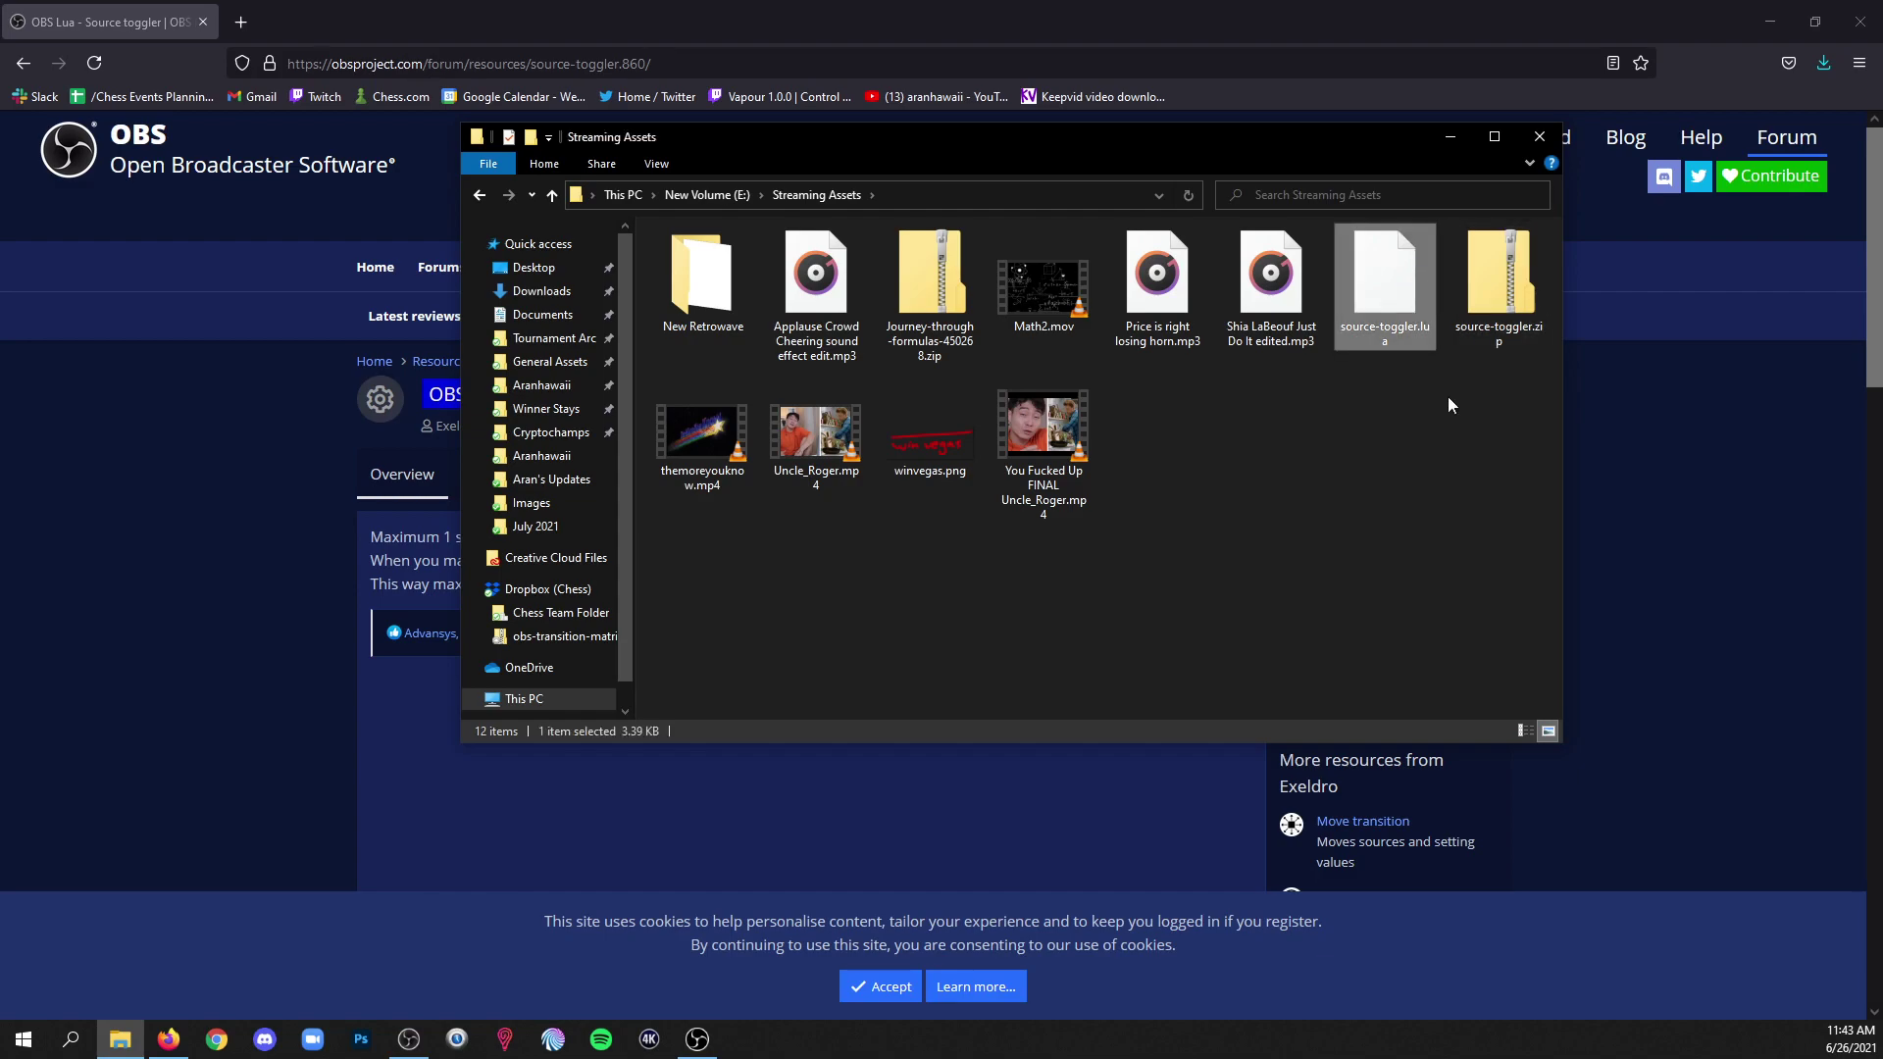
# Step: Load E:\Streaming Assets\source-toggler.lua in OBS Scripts and add Scene to its Scenes and Groups list
pyautogui.click(1540, 138)
pyautogui.hotkey('alt', 'Tab')
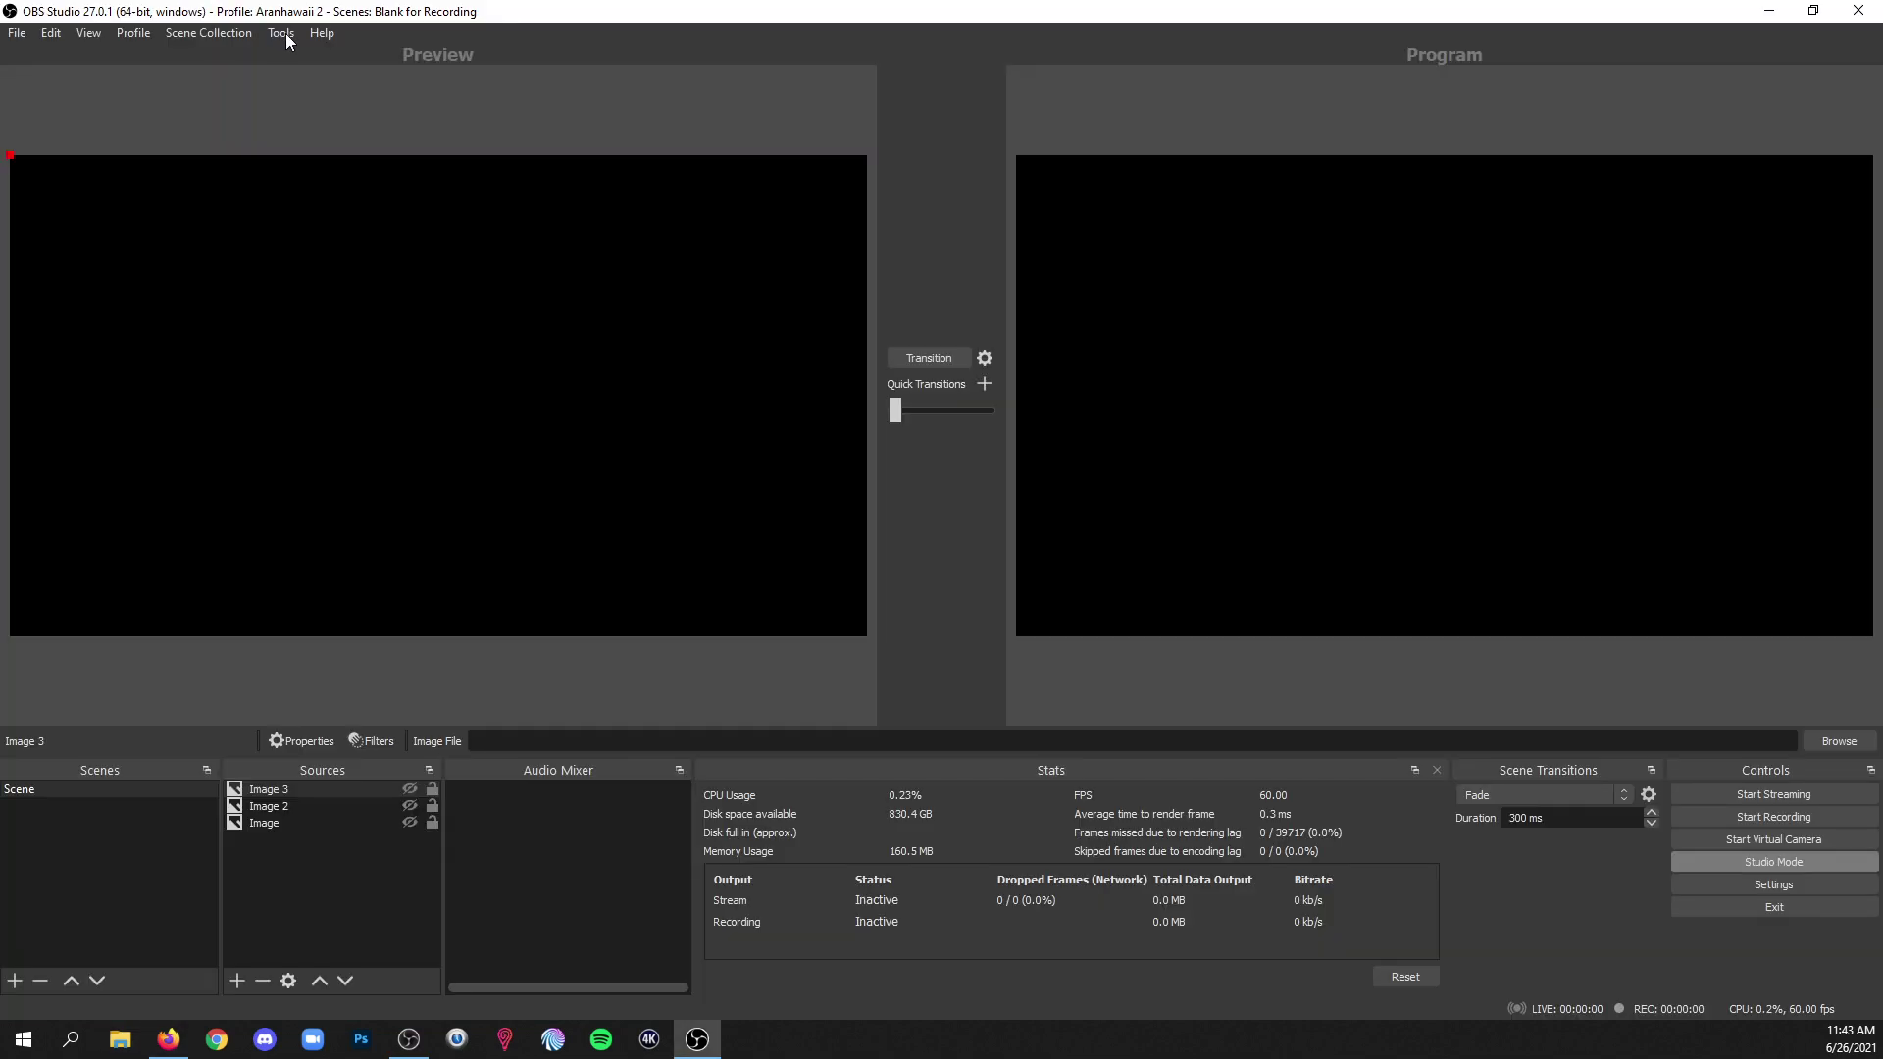
pyautogui.click(287, 37)
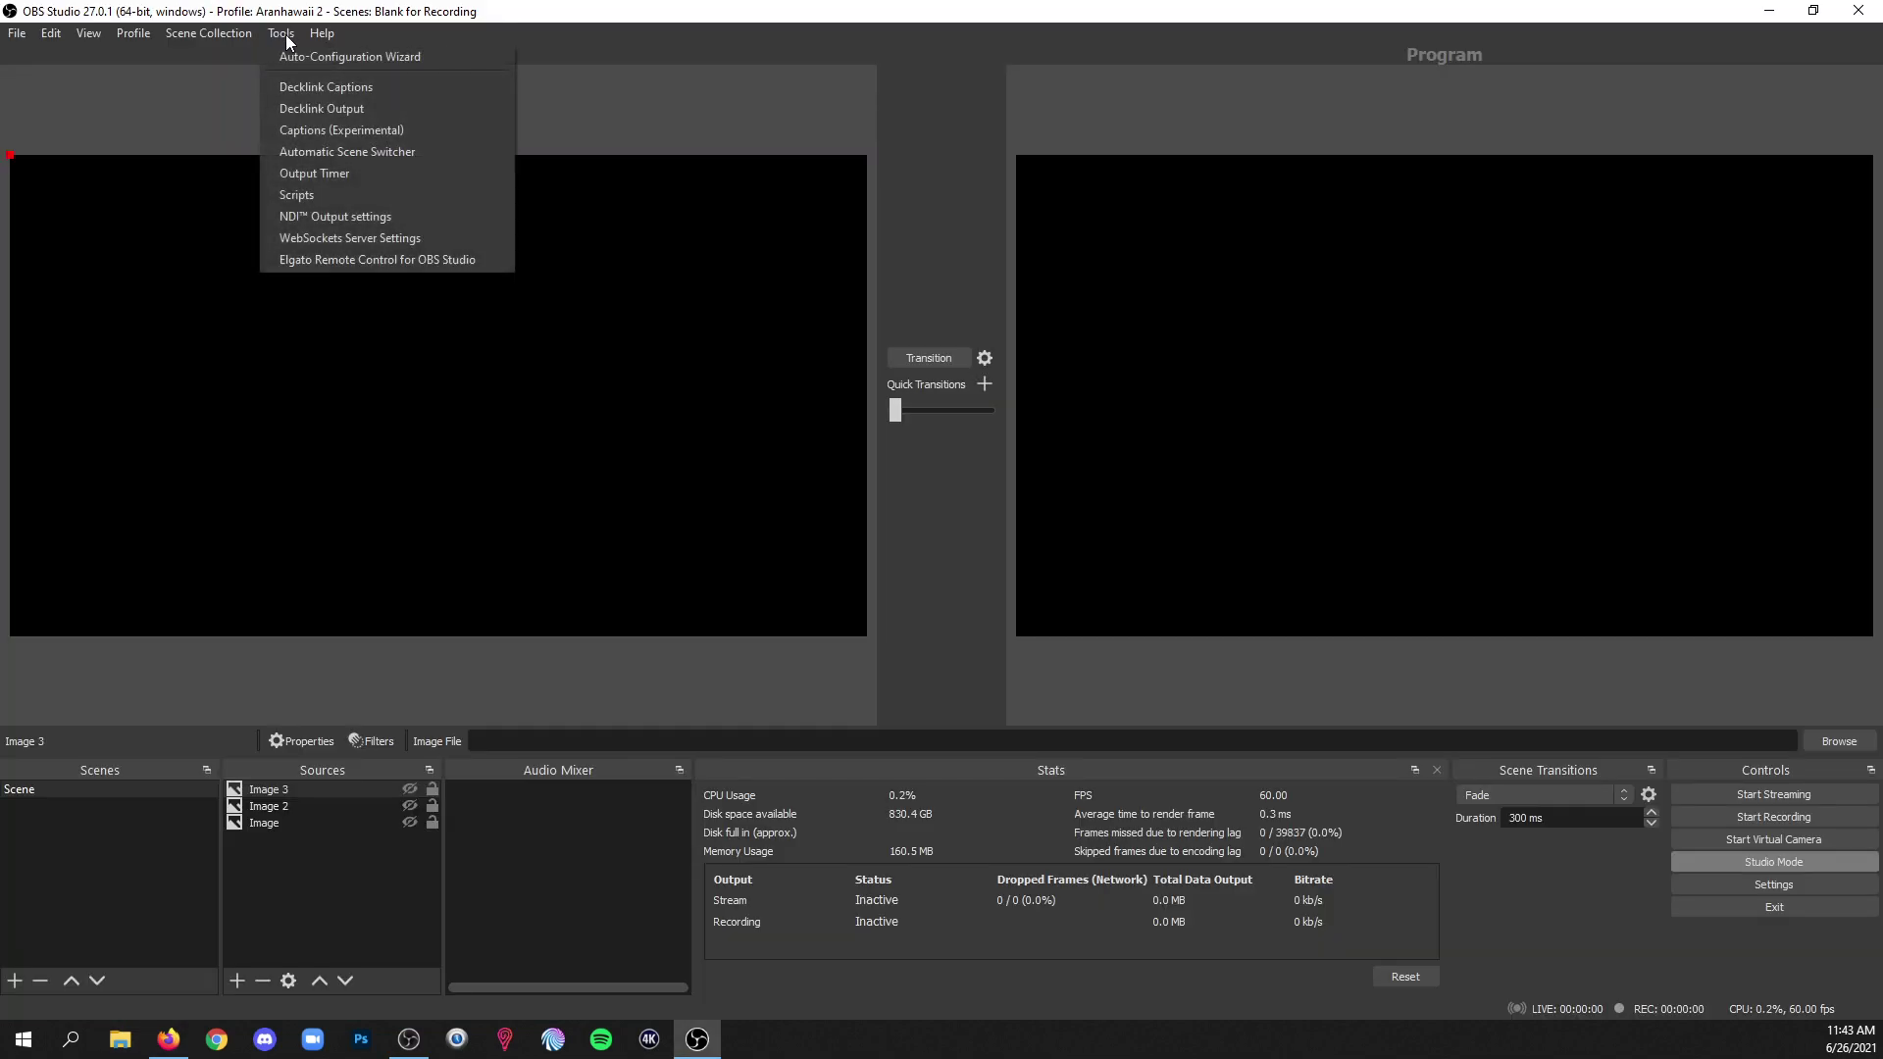
pyautogui.click(306, 194)
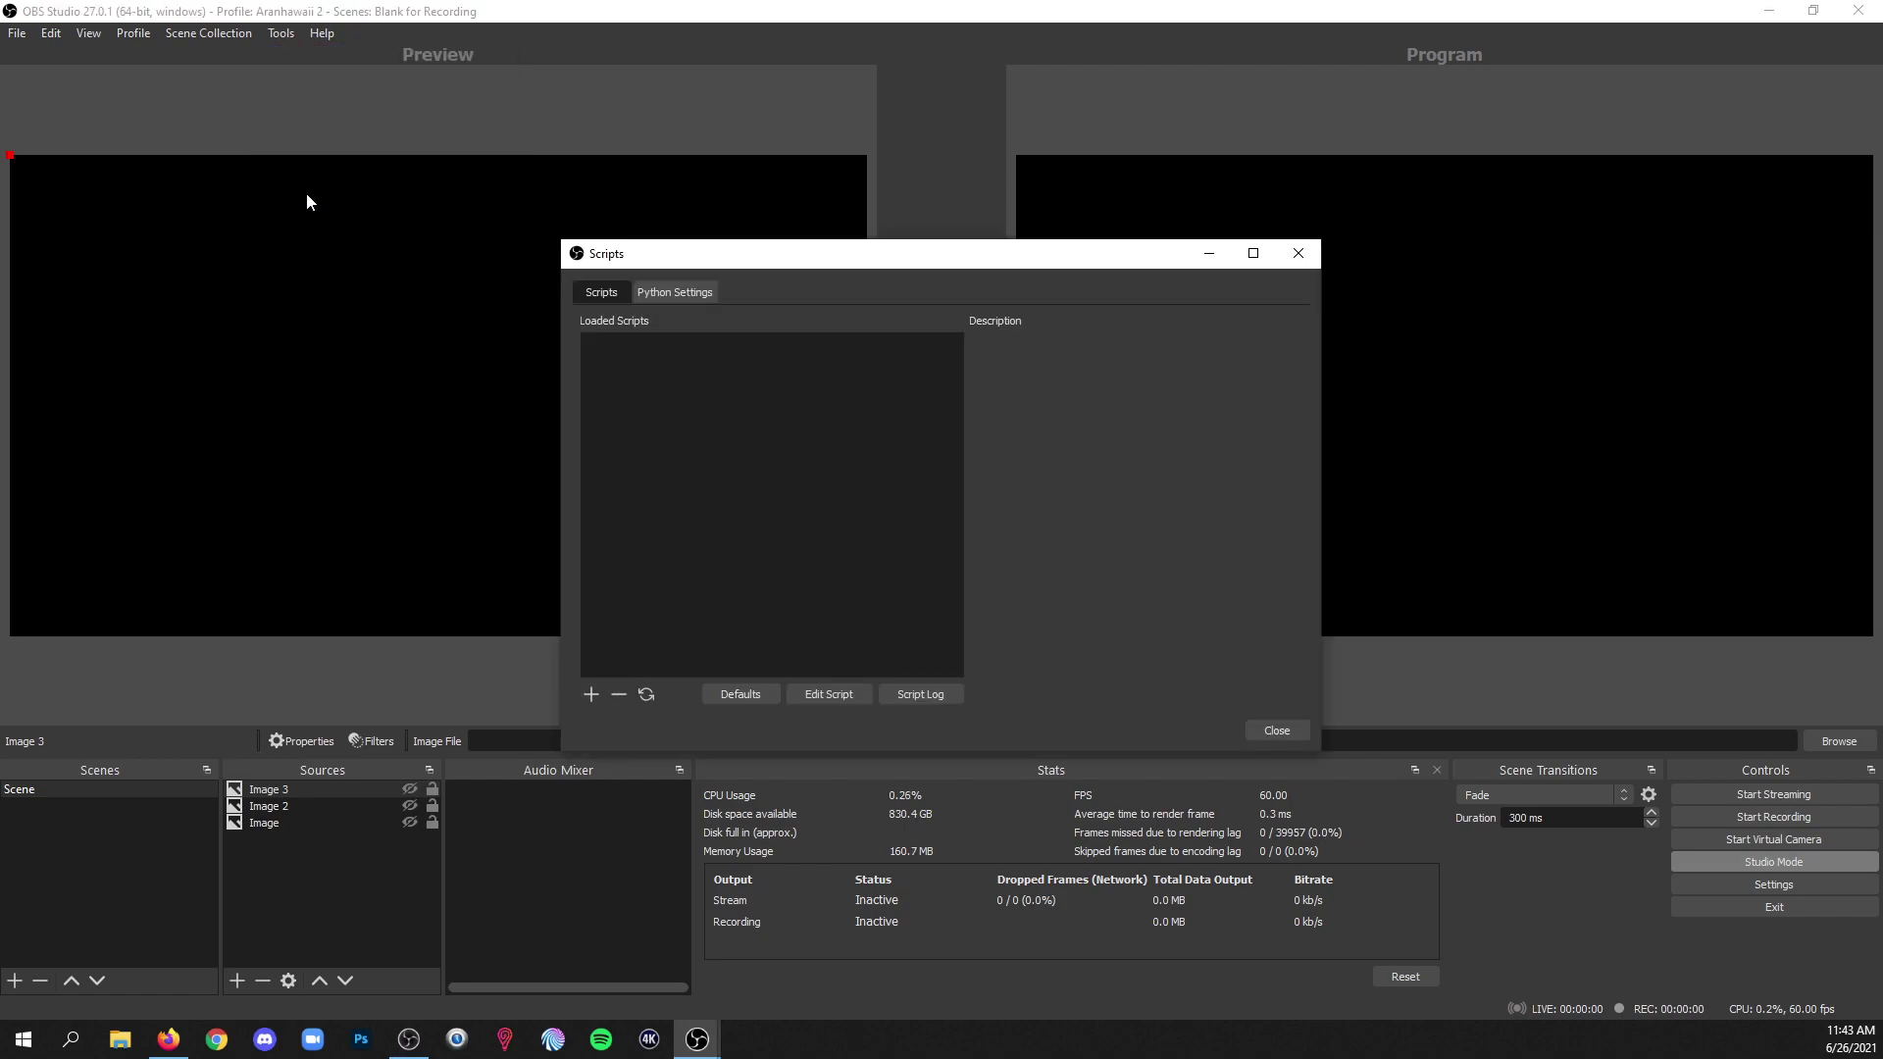
pyautogui.click(588, 695)
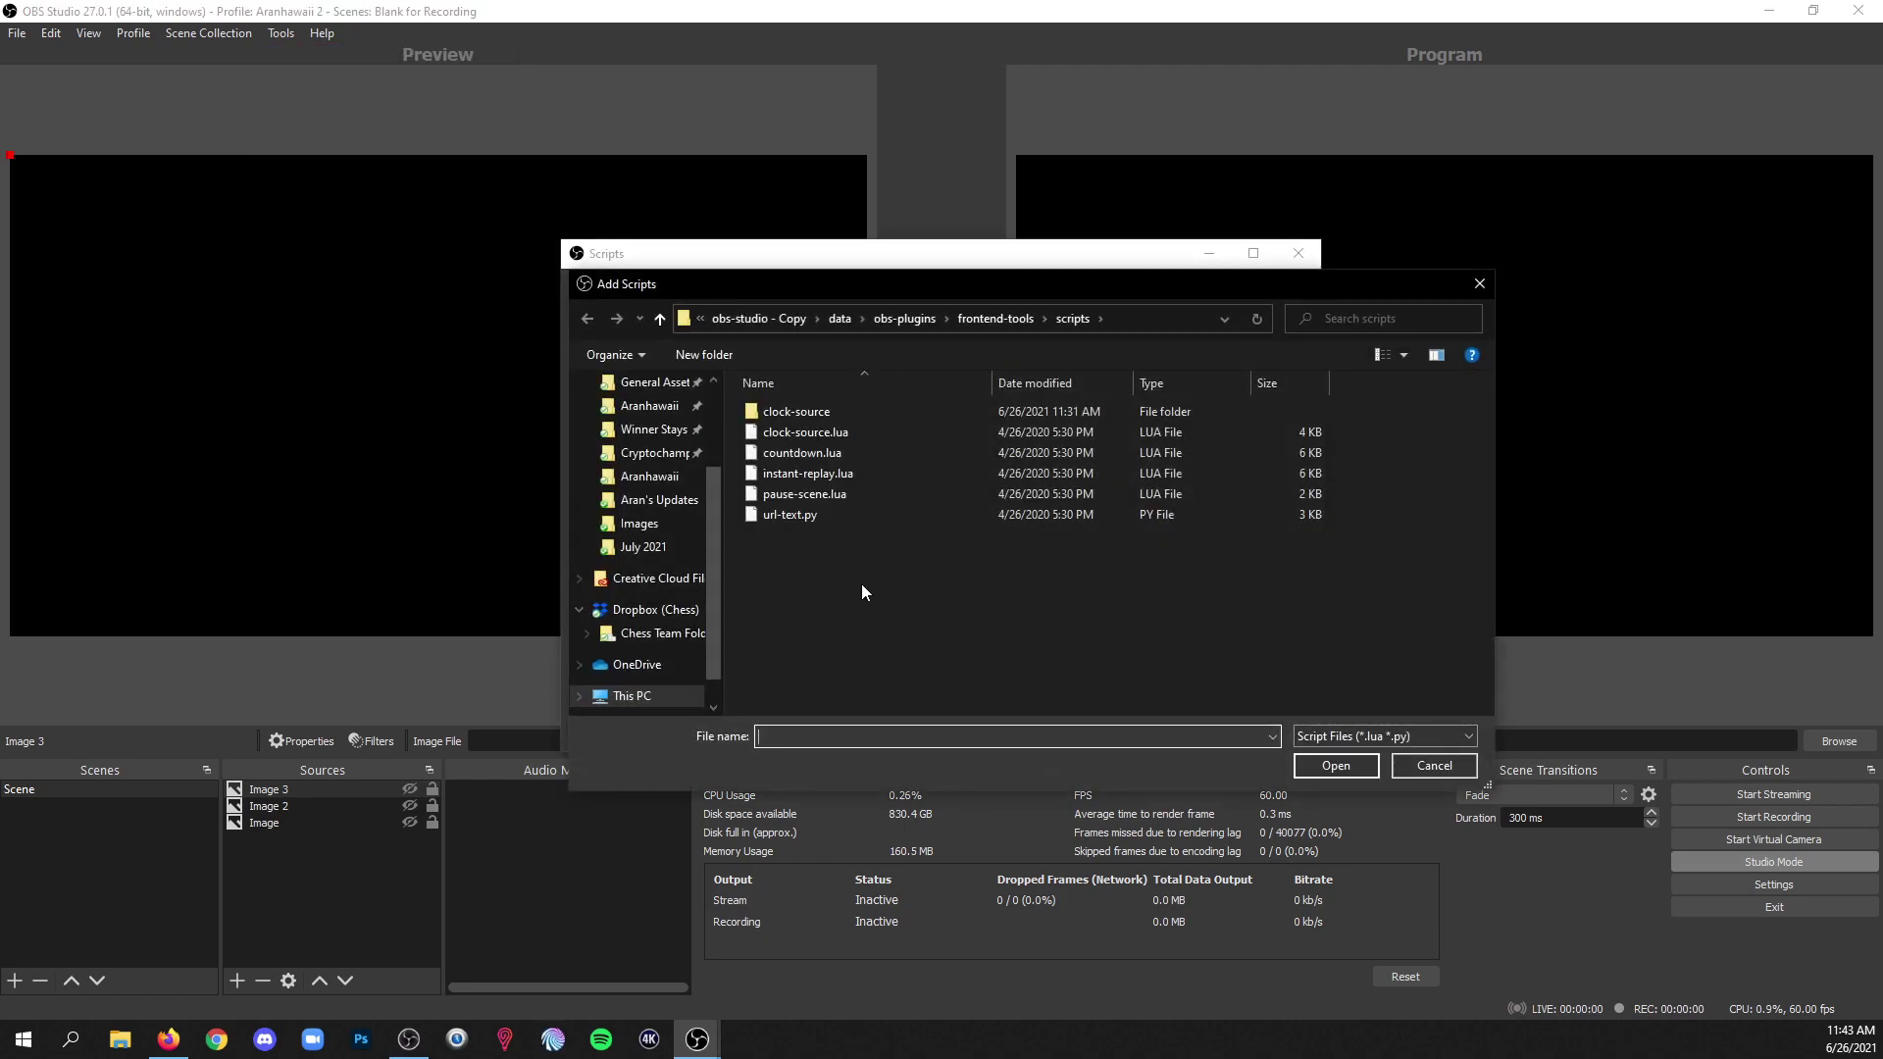
pyautogui.click(627, 695)
pyautogui.doubleClick(1073, 614)
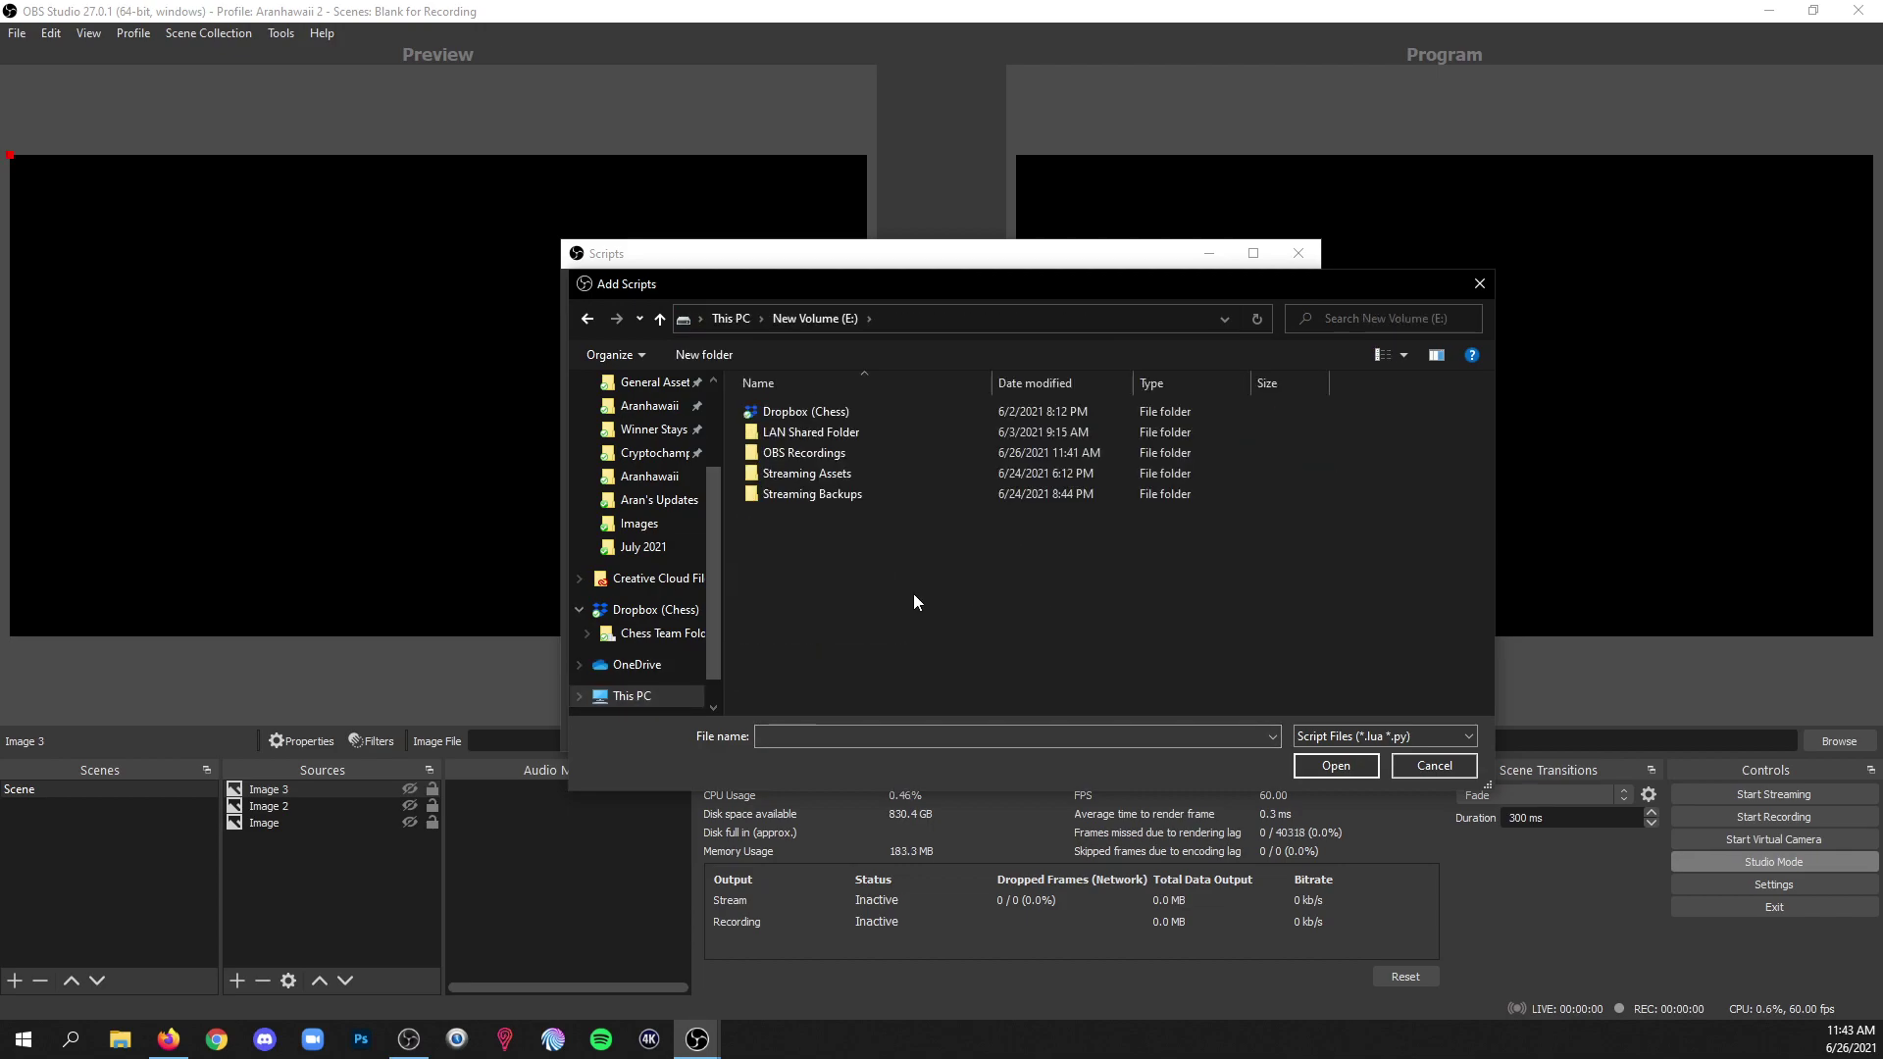
pyautogui.doubleClick(849, 474)
pyautogui.click(895, 417)
pyautogui.press('Return')
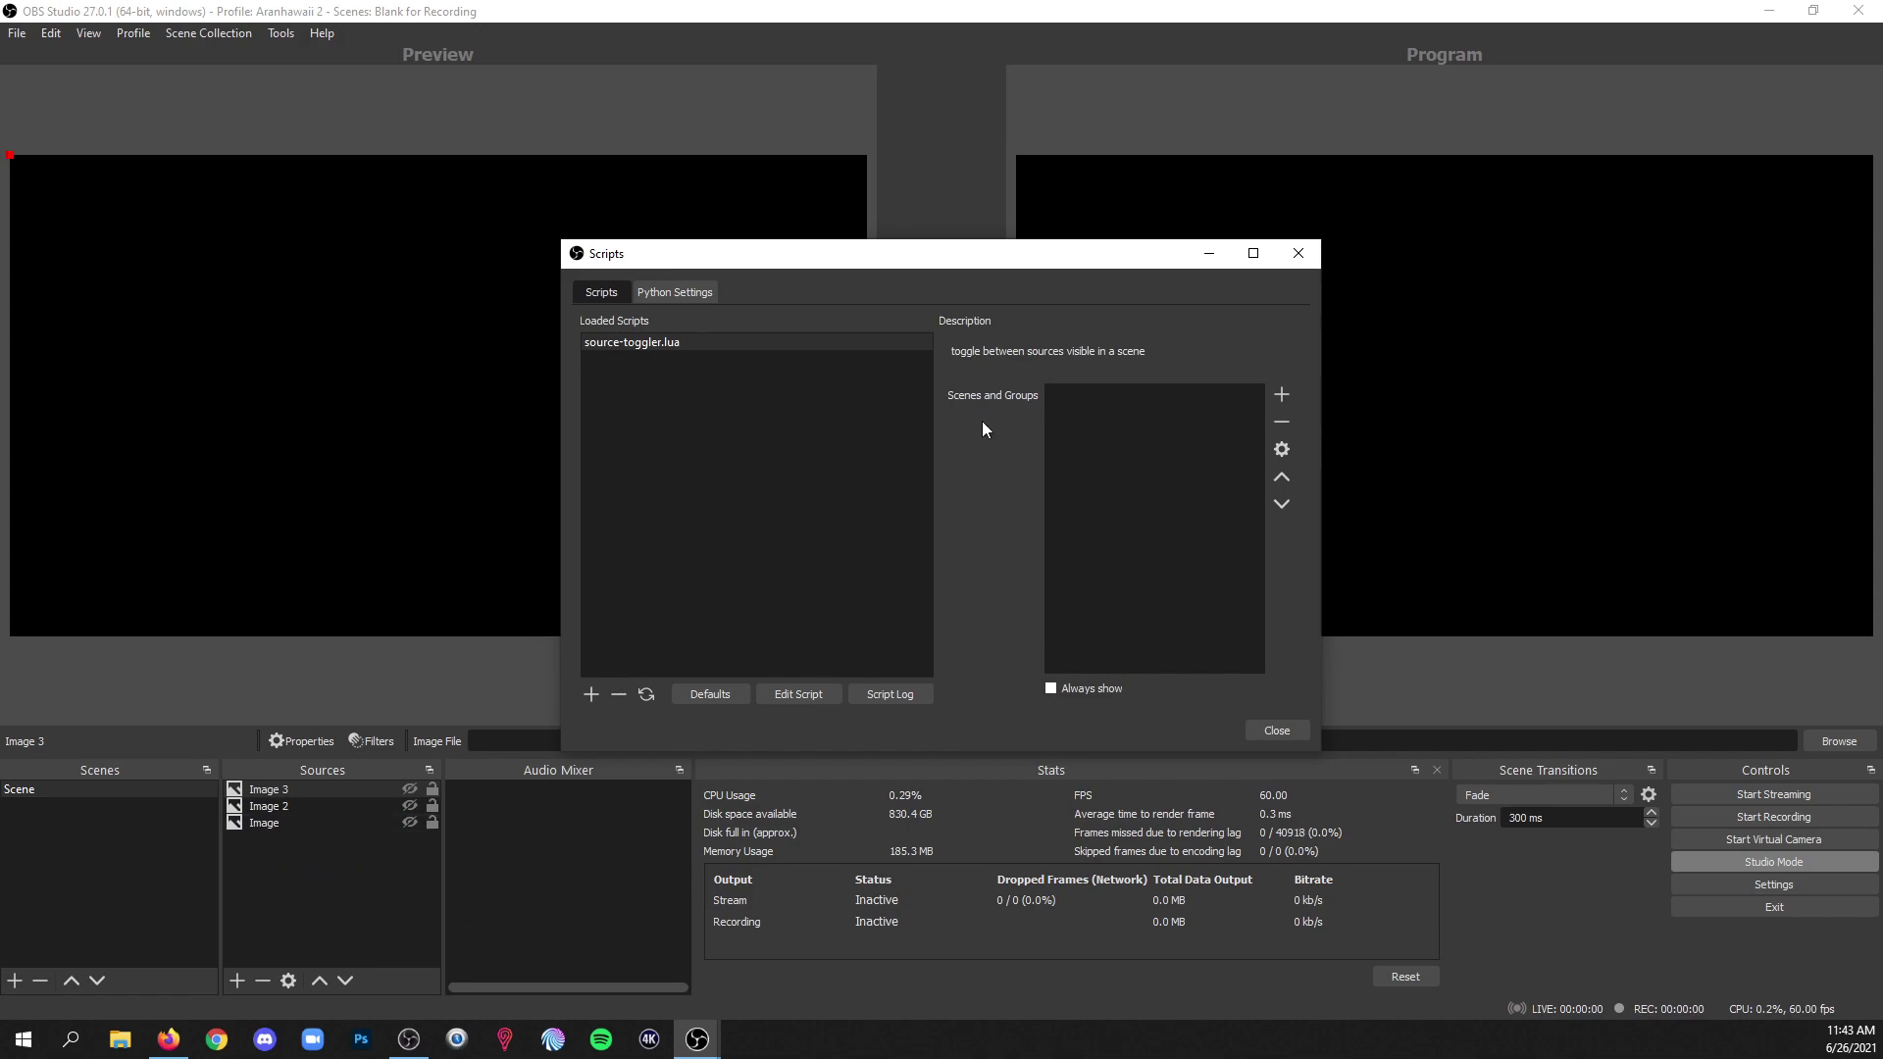
pyautogui.click(1286, 396)
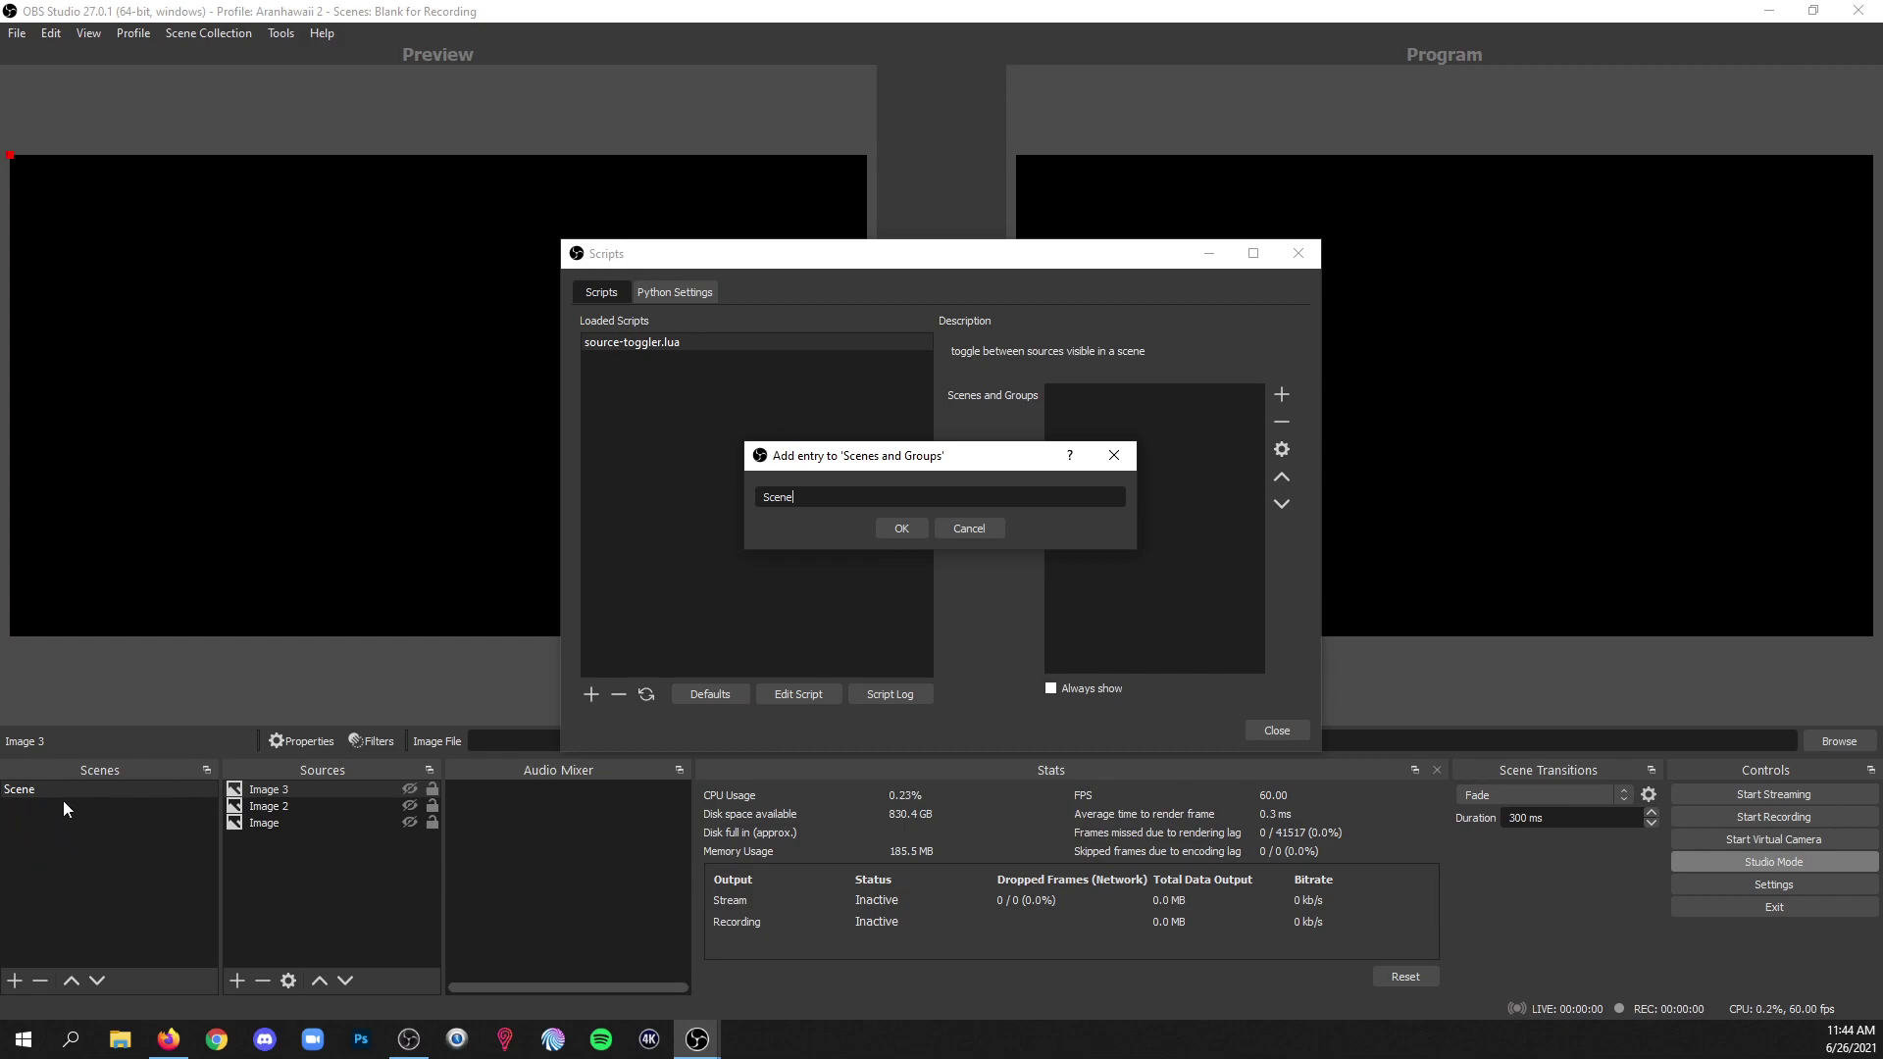
pyautogui.click(897, 526)
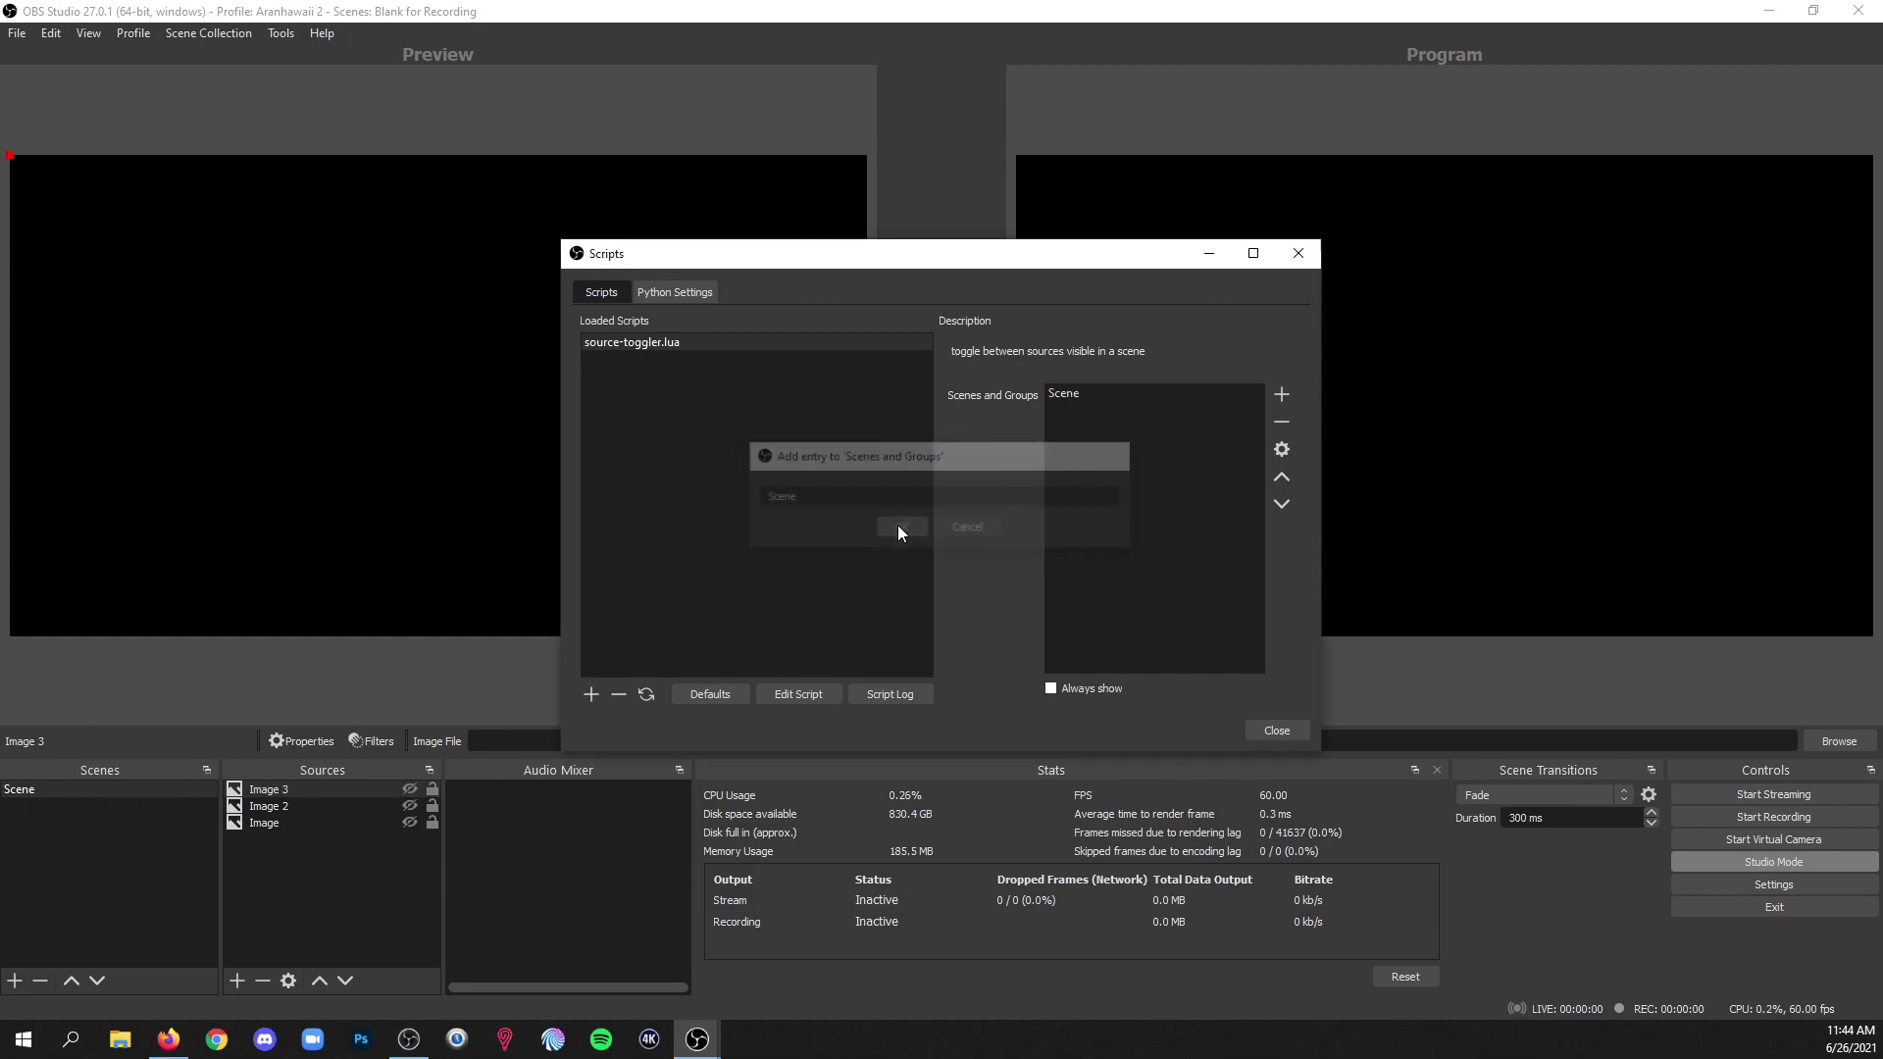
# Step: Close the Scripts window and show Image 2, leaving Image 3 and Image hidden
pyautogui.click(1276, 730)
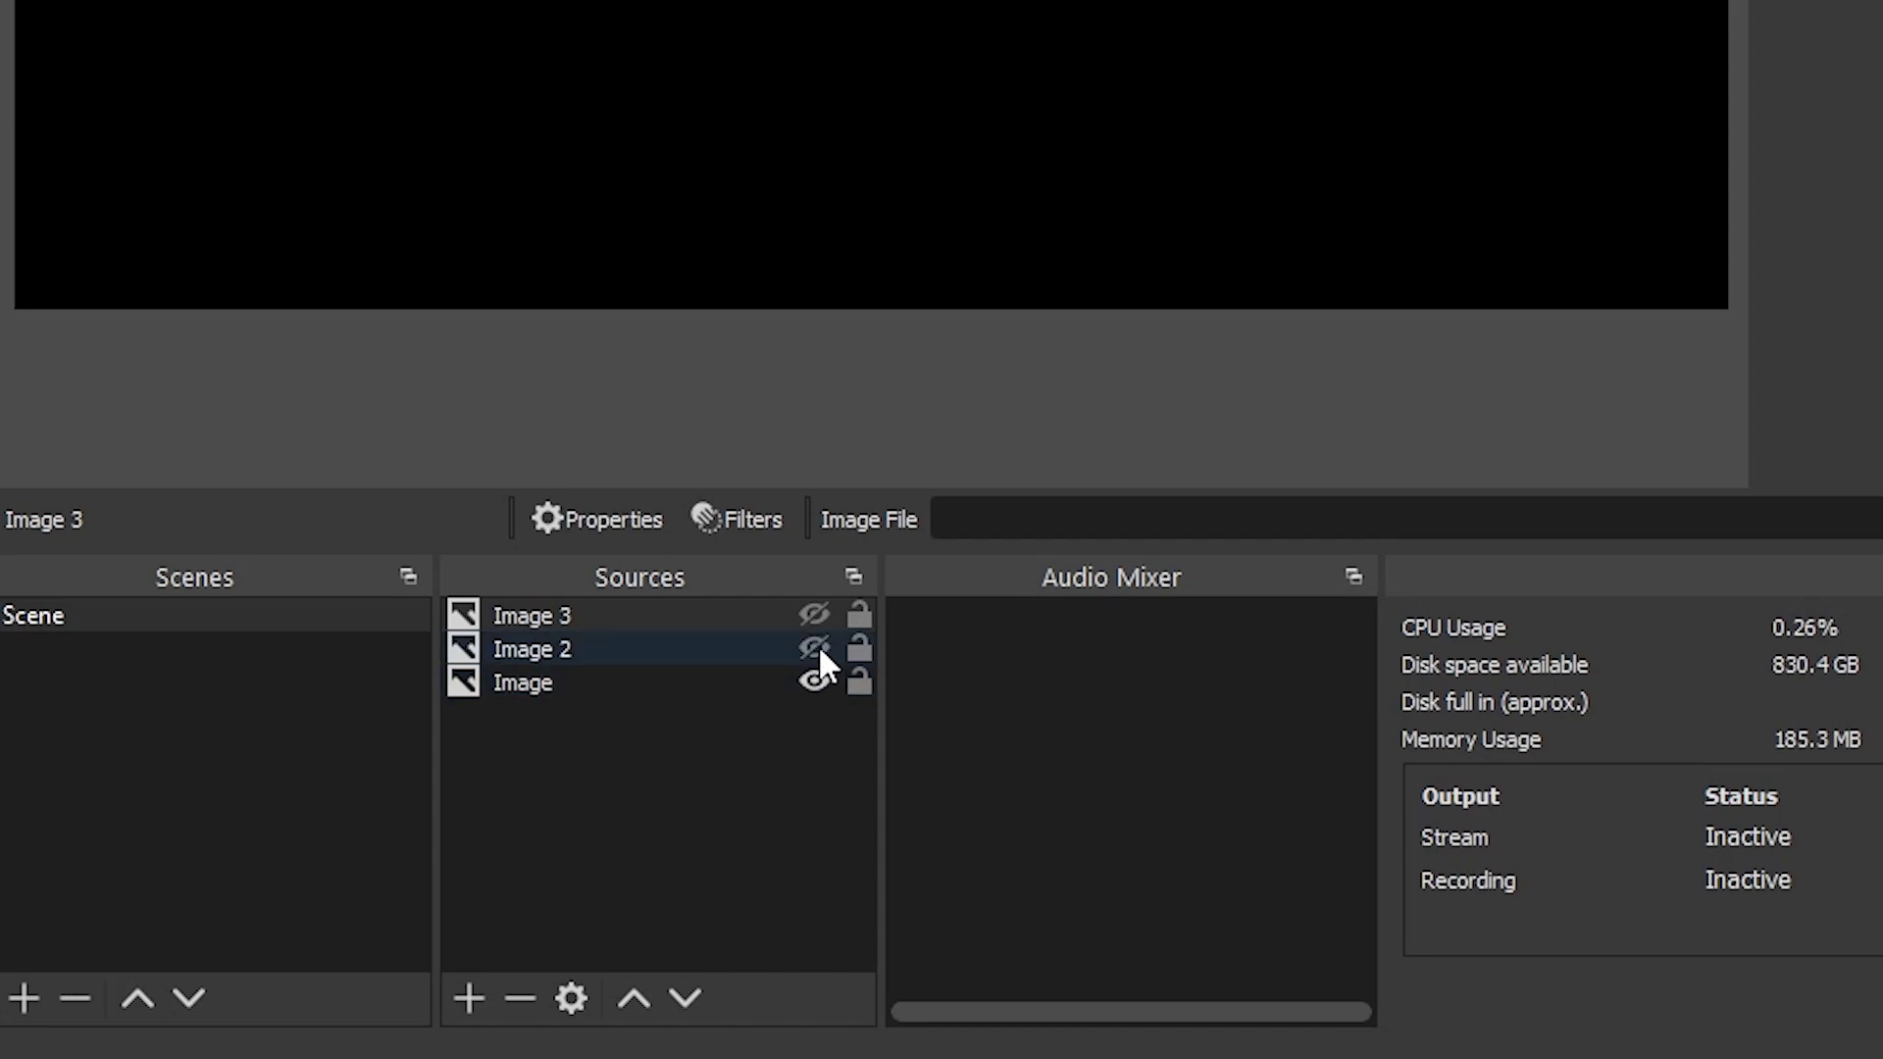
pyautogui.click(814, 647)
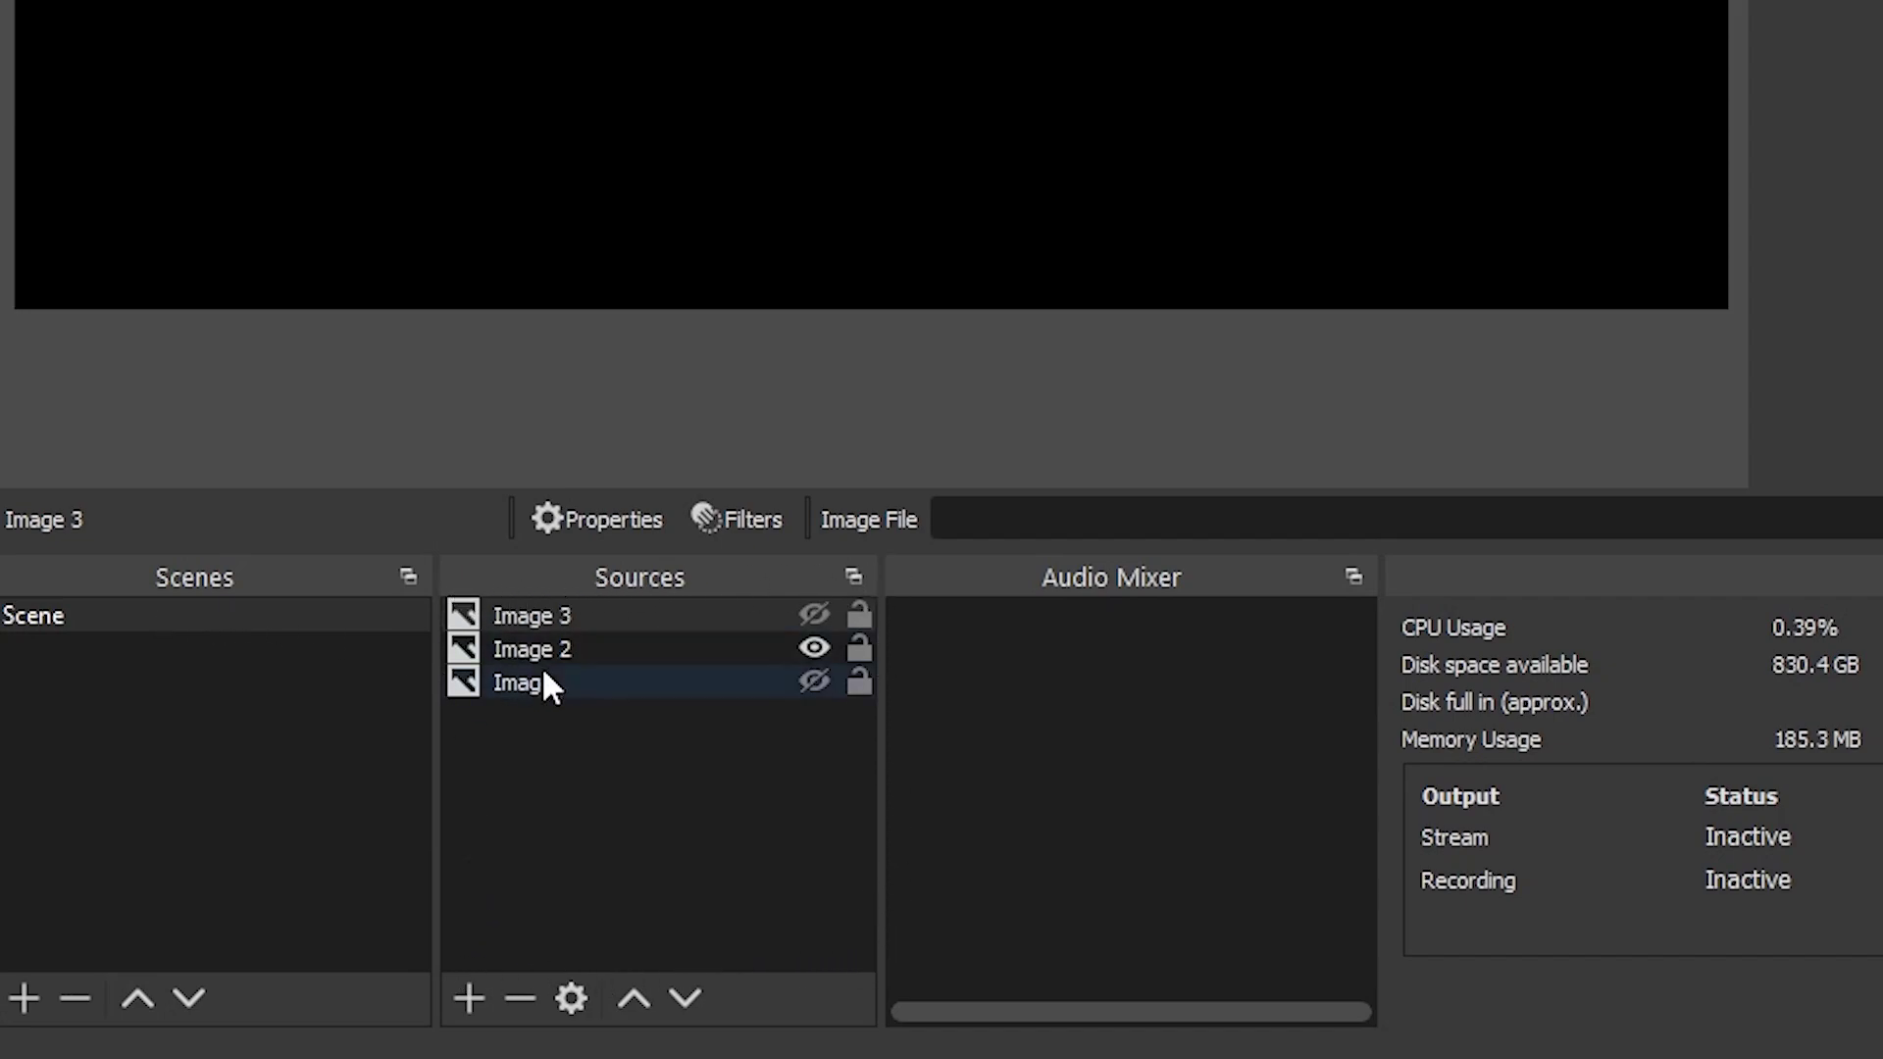
# Step: Add a Media Source and a Text (GDI+) source with their default names and settings
pyautogui.click(469, 998)
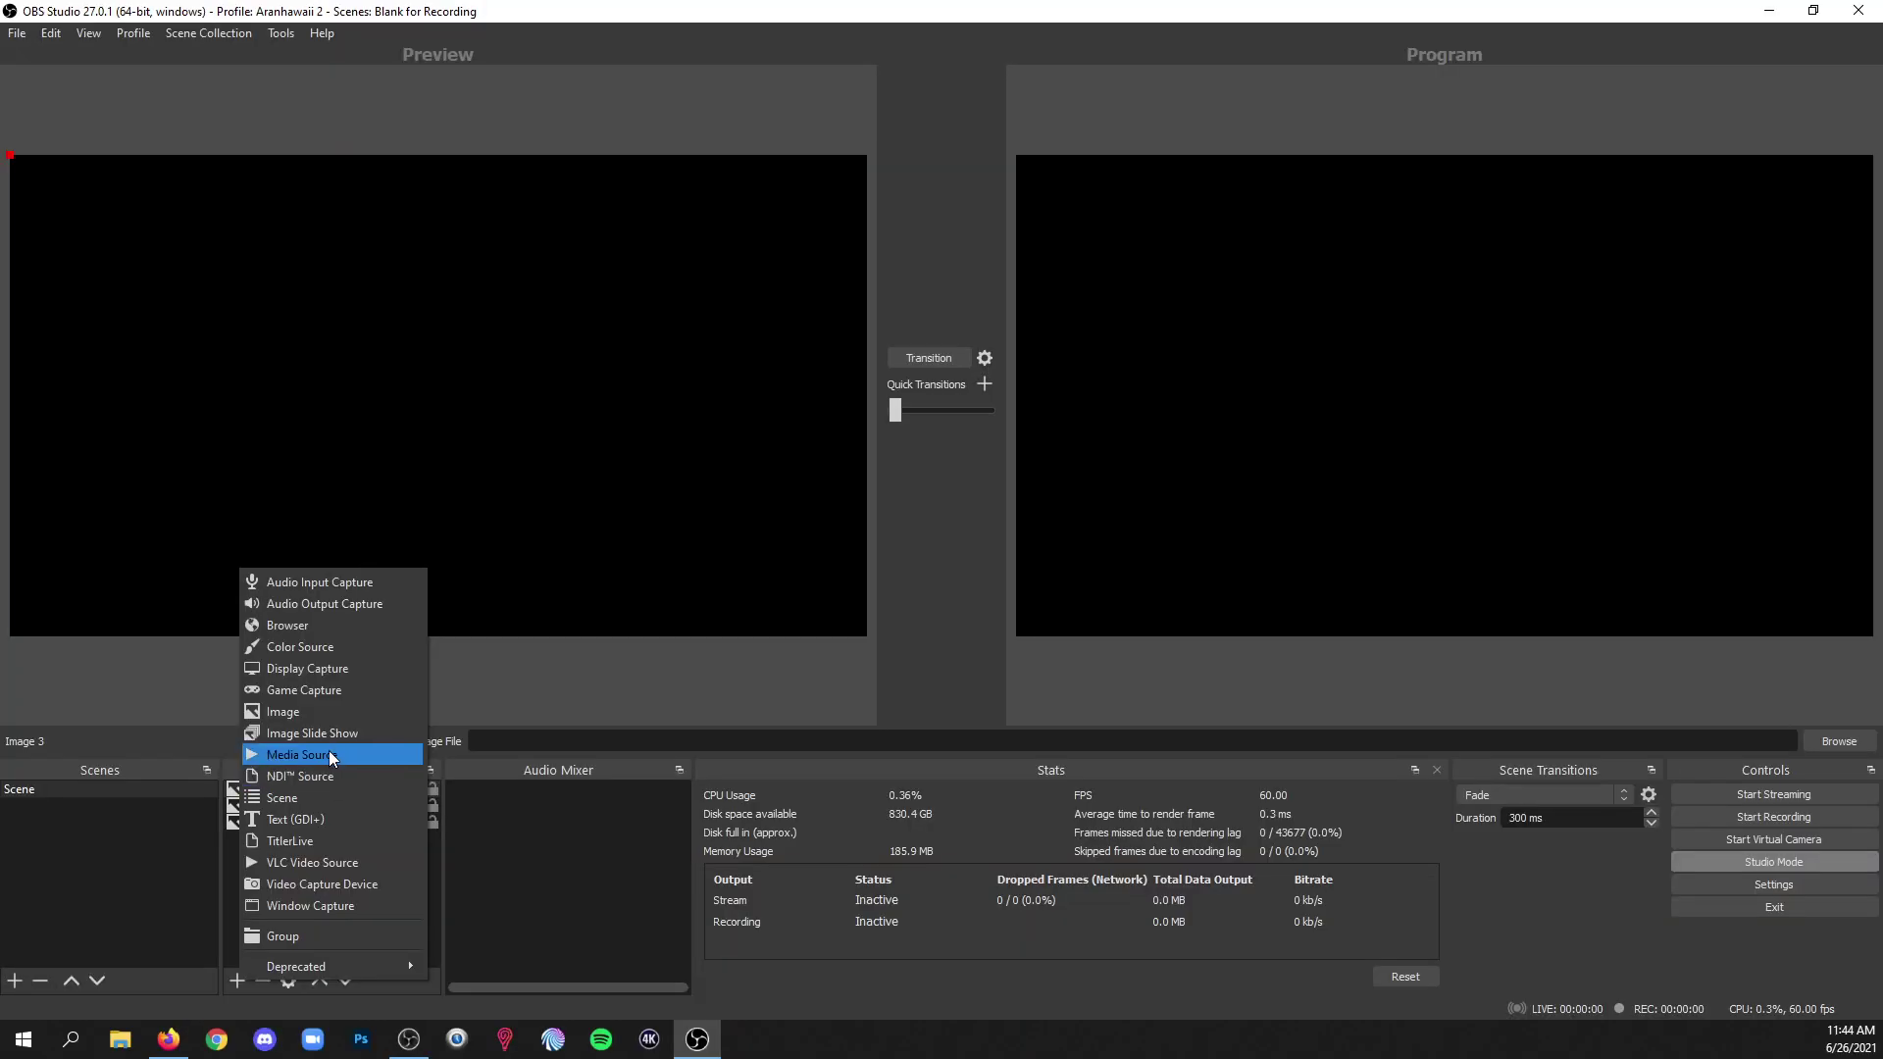
pyautogui.click(329, 755)
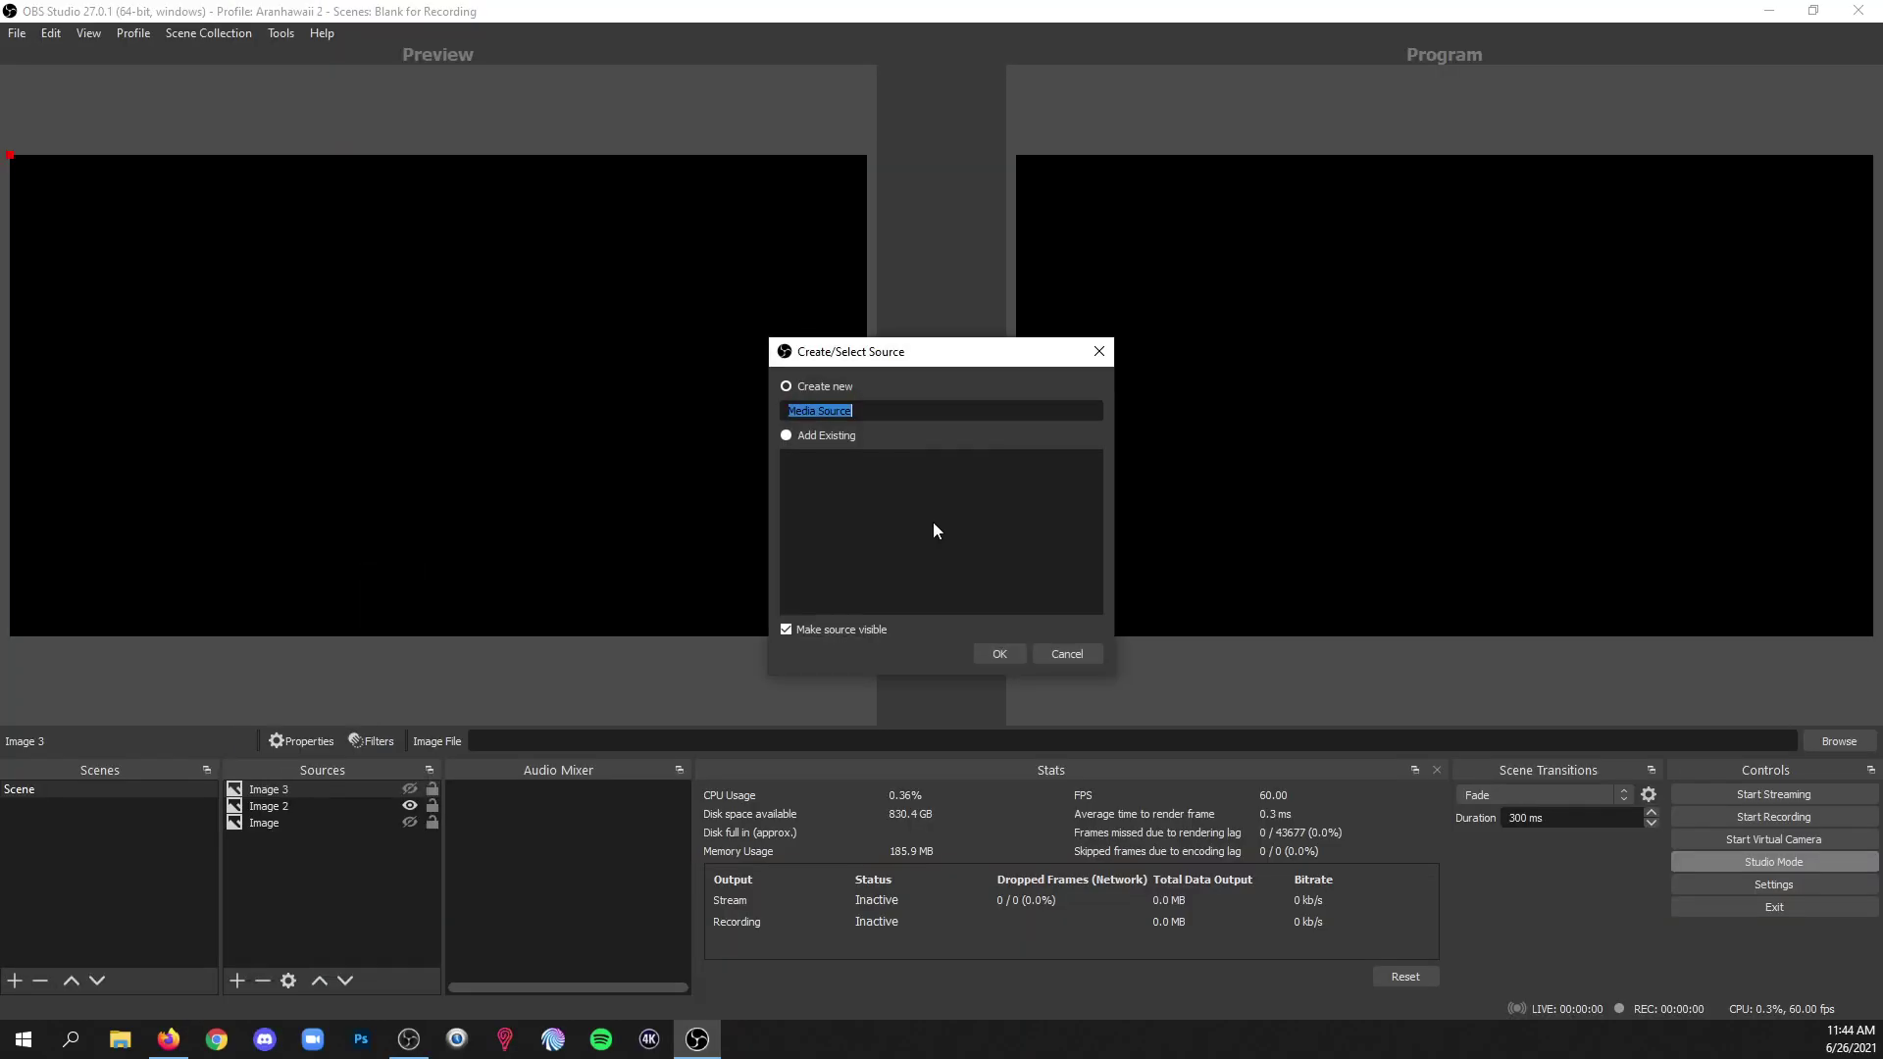
pyautogui.click(1001, 653)
pyautogui.click(1283, 908)
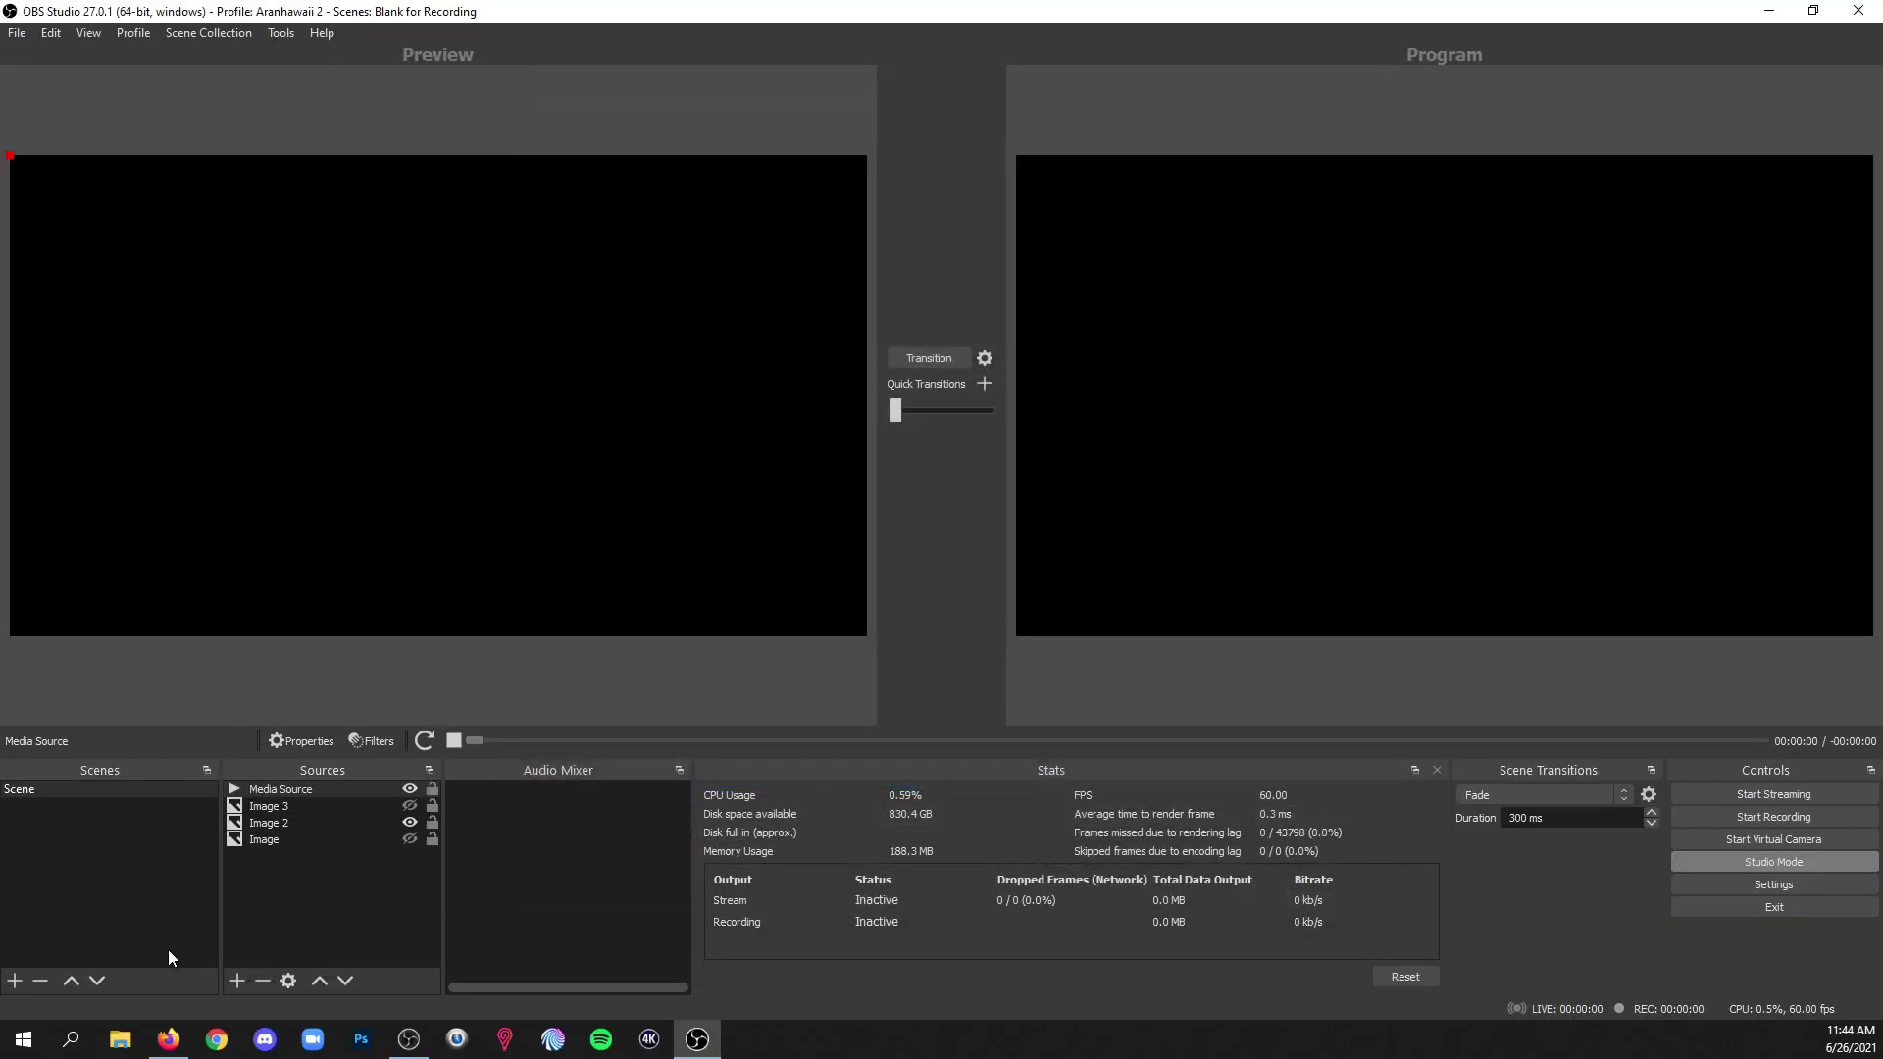
pyautogui.click(237, 981)
pyautogui.click(337, 814)
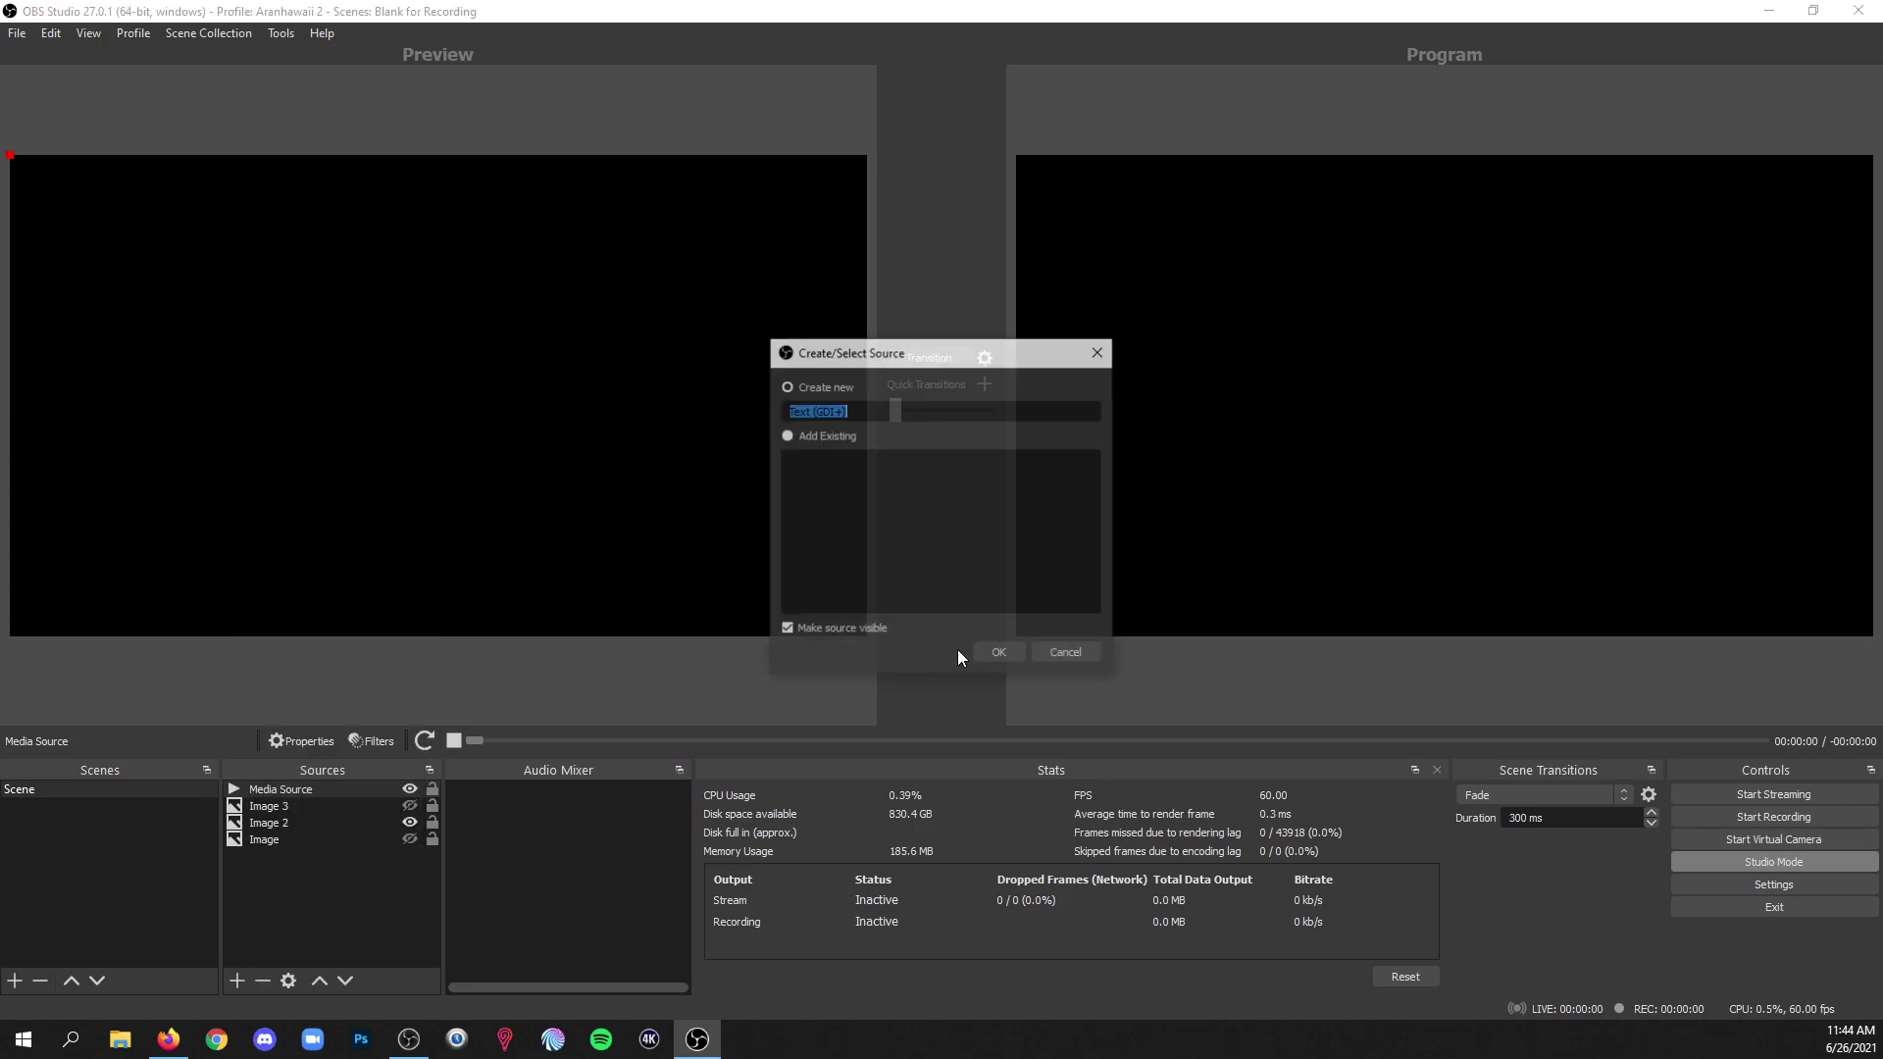
pyautogui.click(1020, 657)
pyautogui.click(1280, 904)
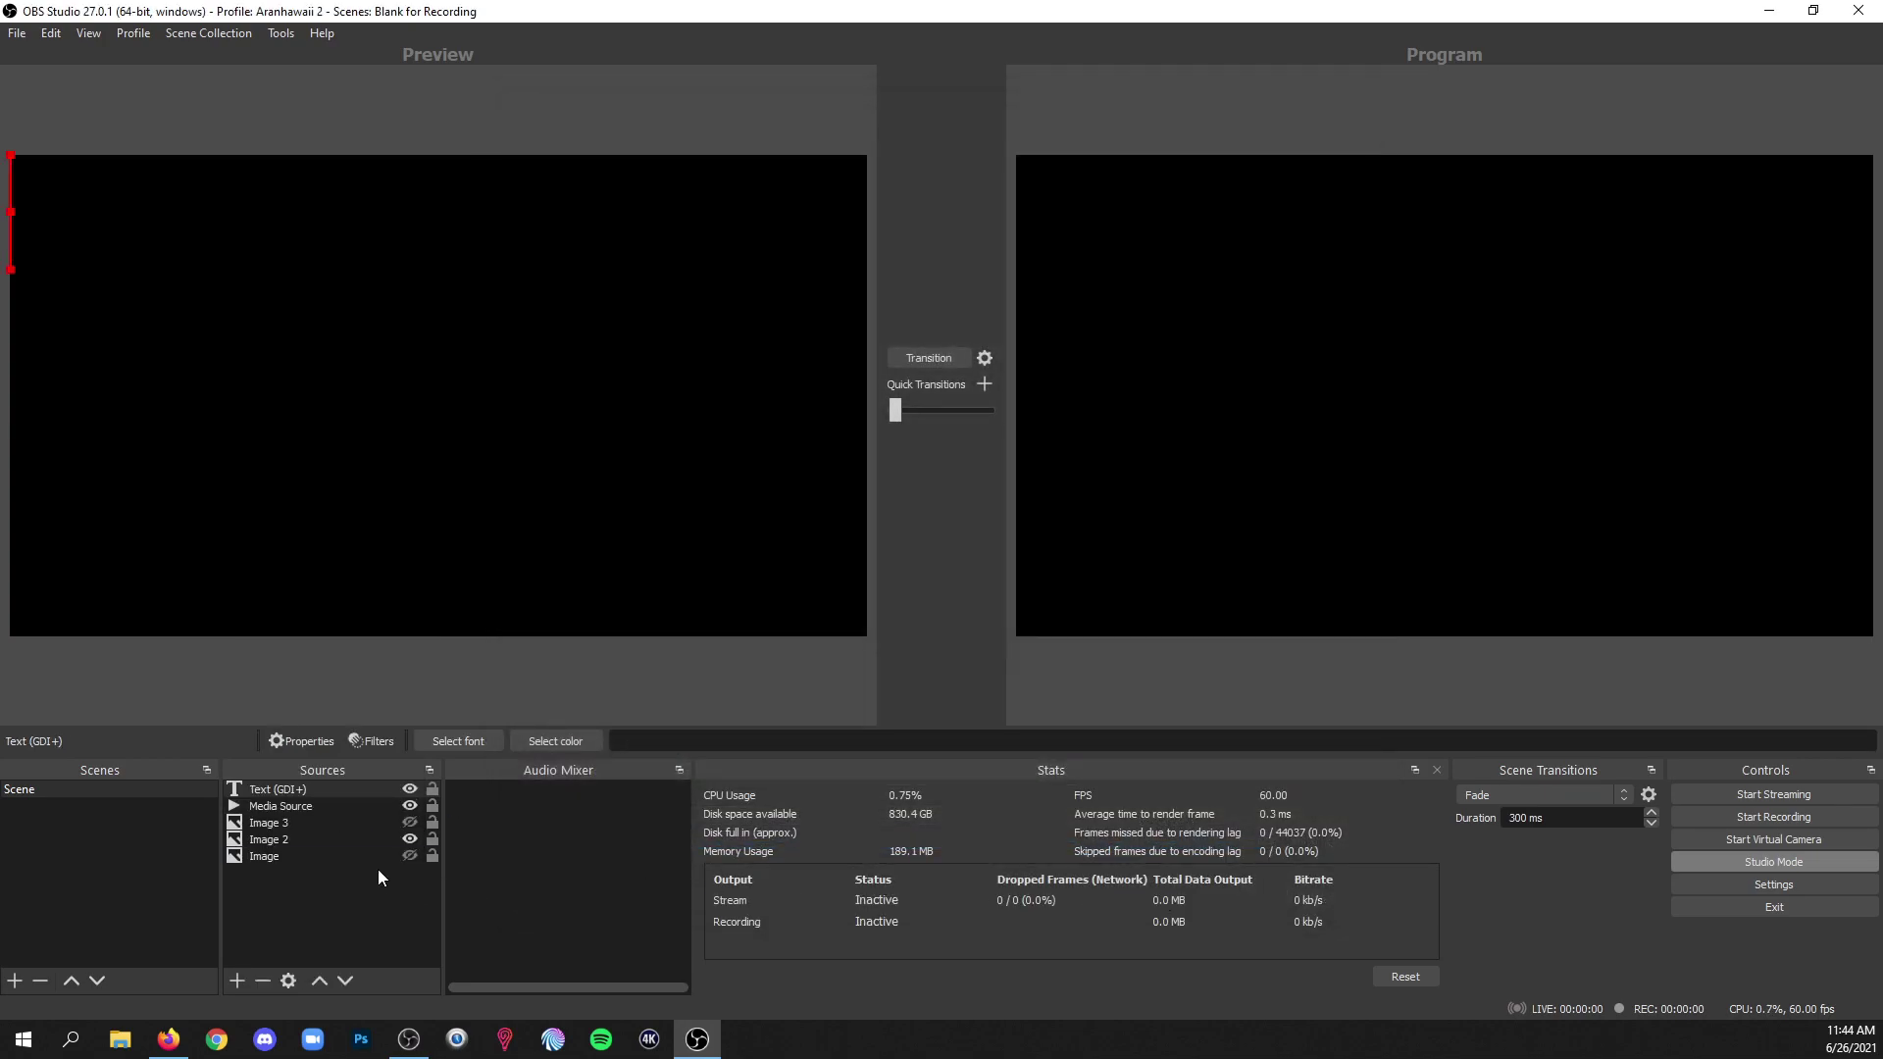
# Step: Group Image 3, Image 2 and Image into a group named 'Images Group'
pyautogui.click(351, 823)
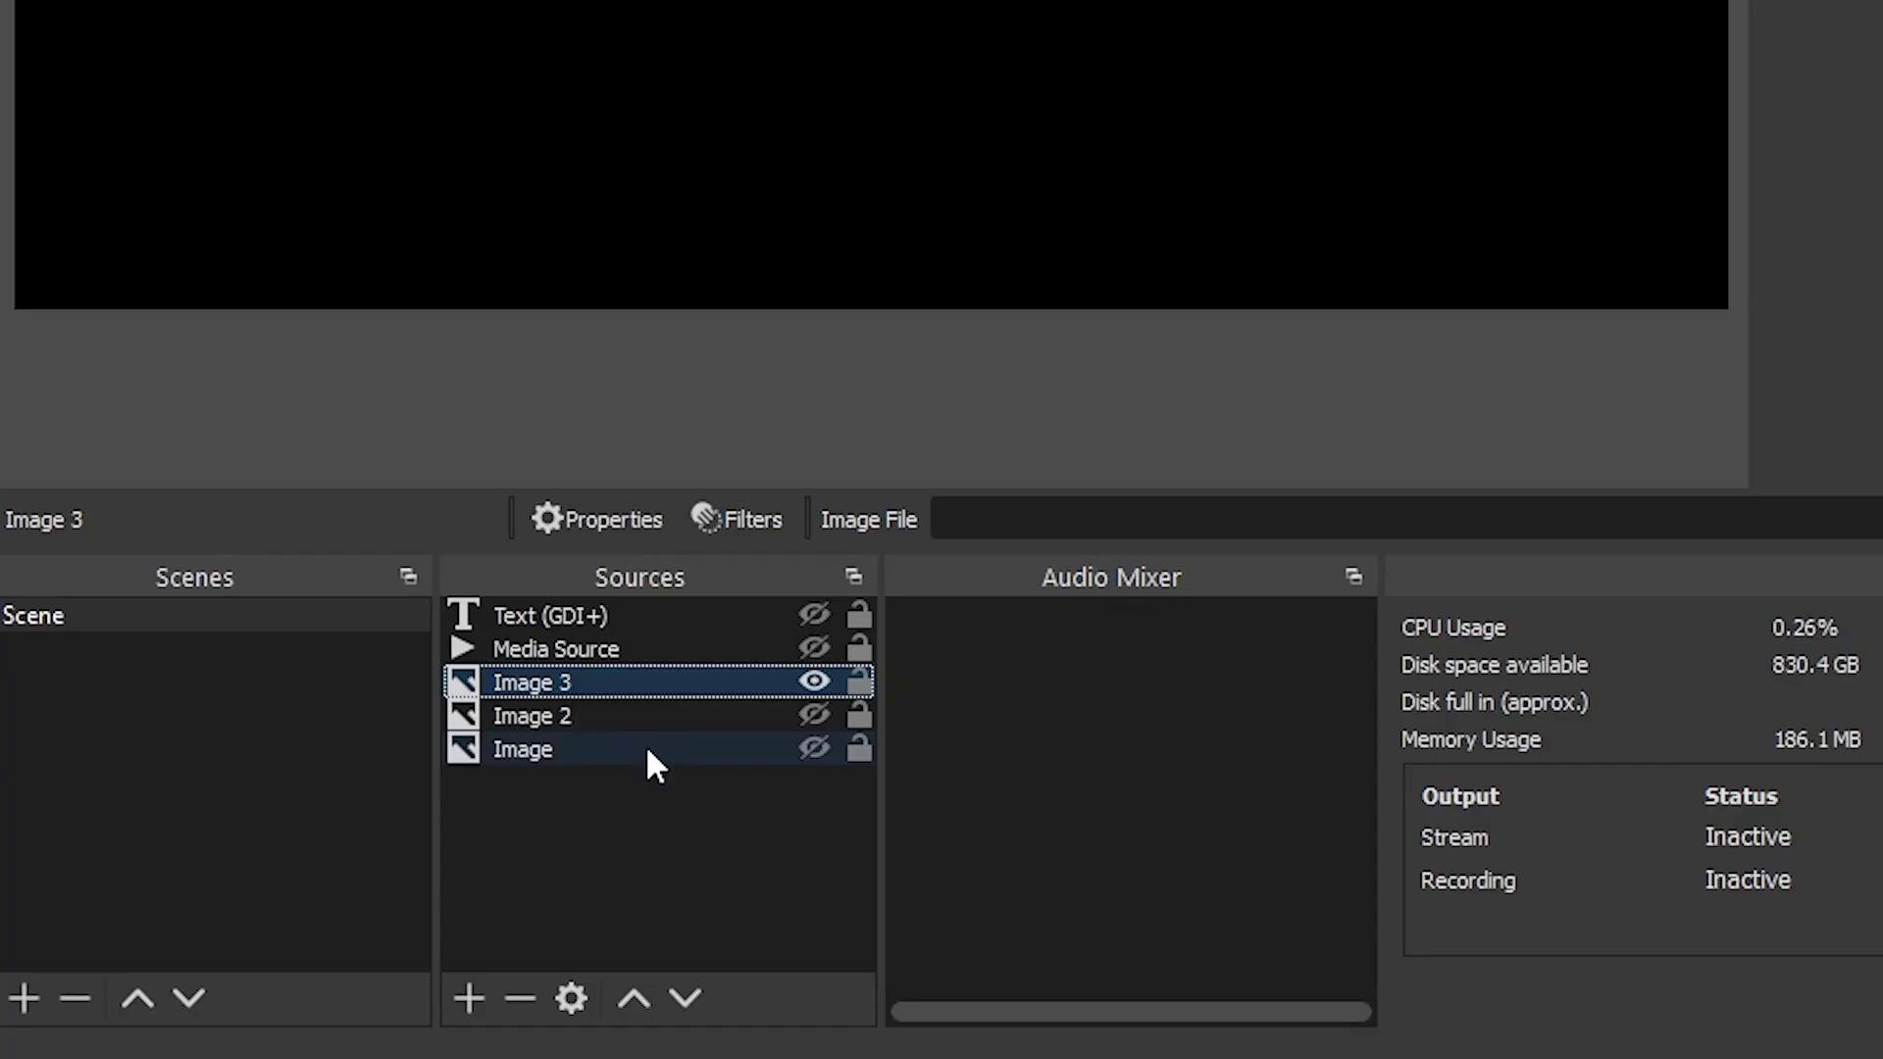
pyautogui.keyDown('shift'); pyautogui.click(327, 856); pyautogui.keyUp('shift')
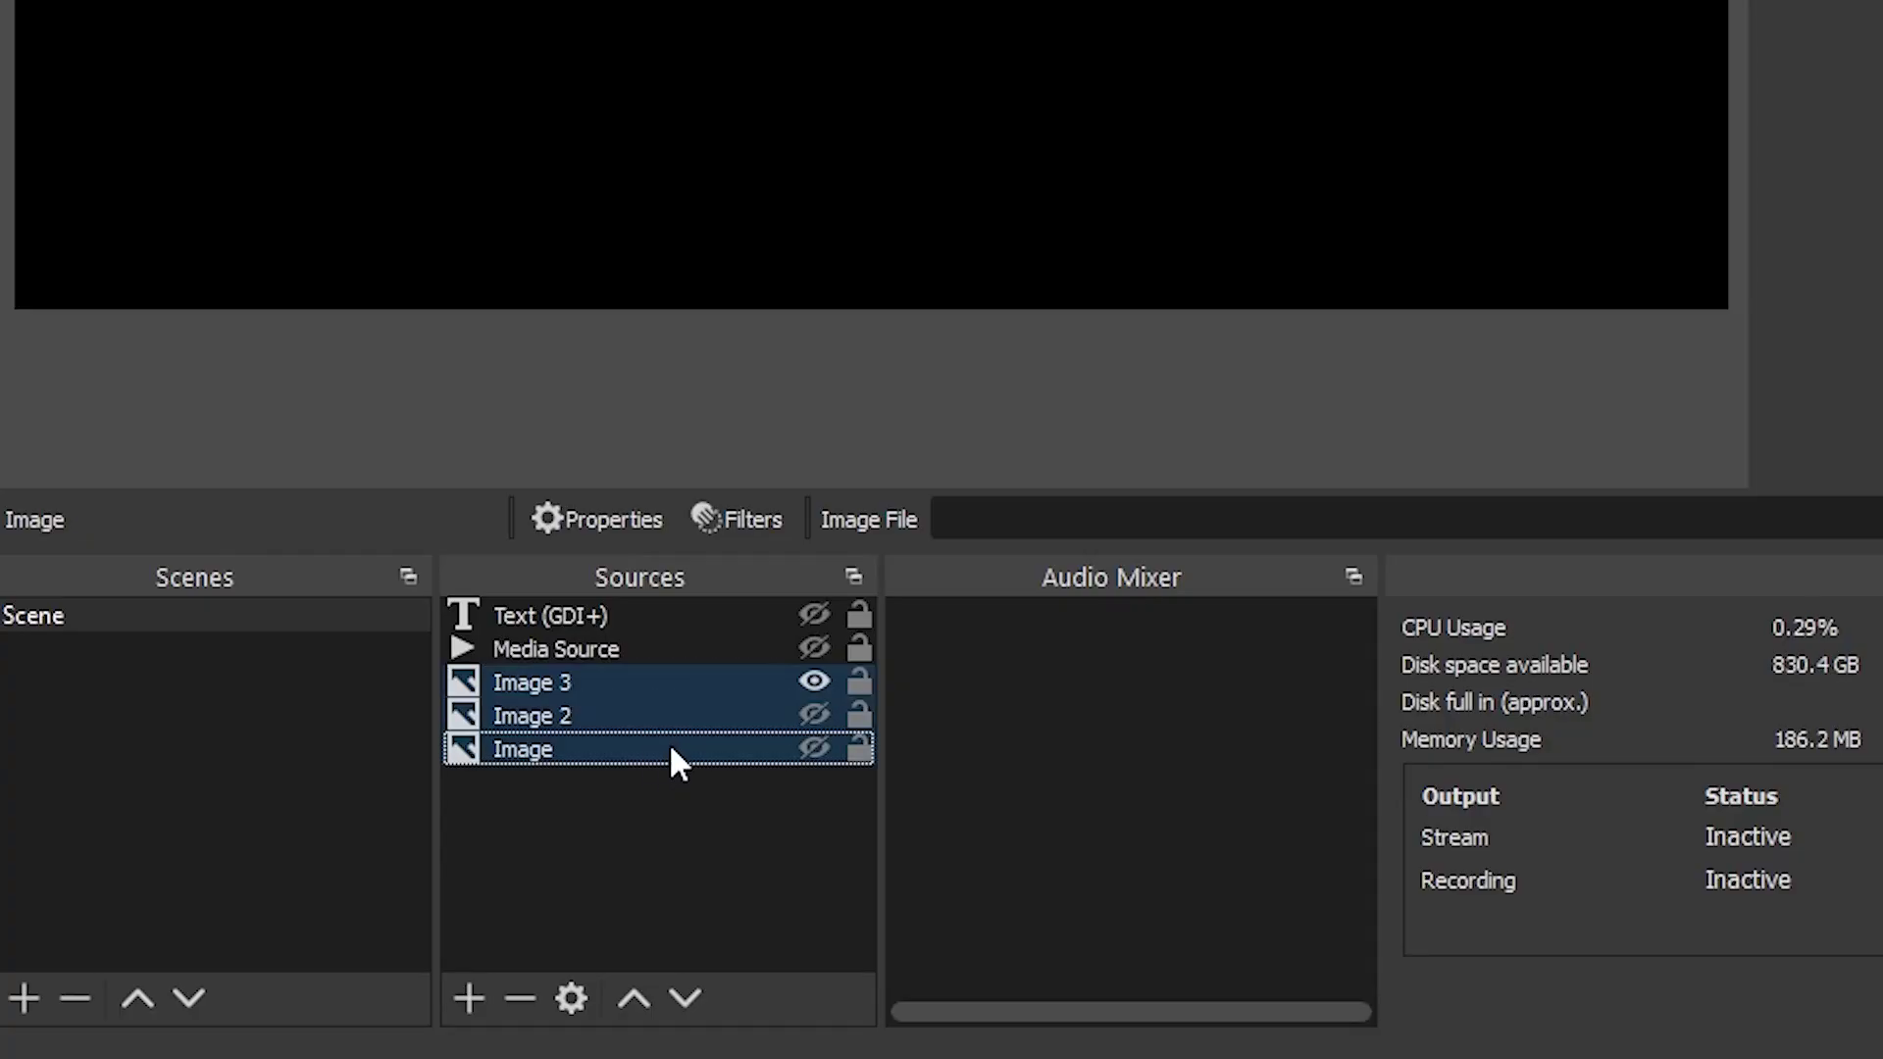
pyautogui.rightClick(672, 750)
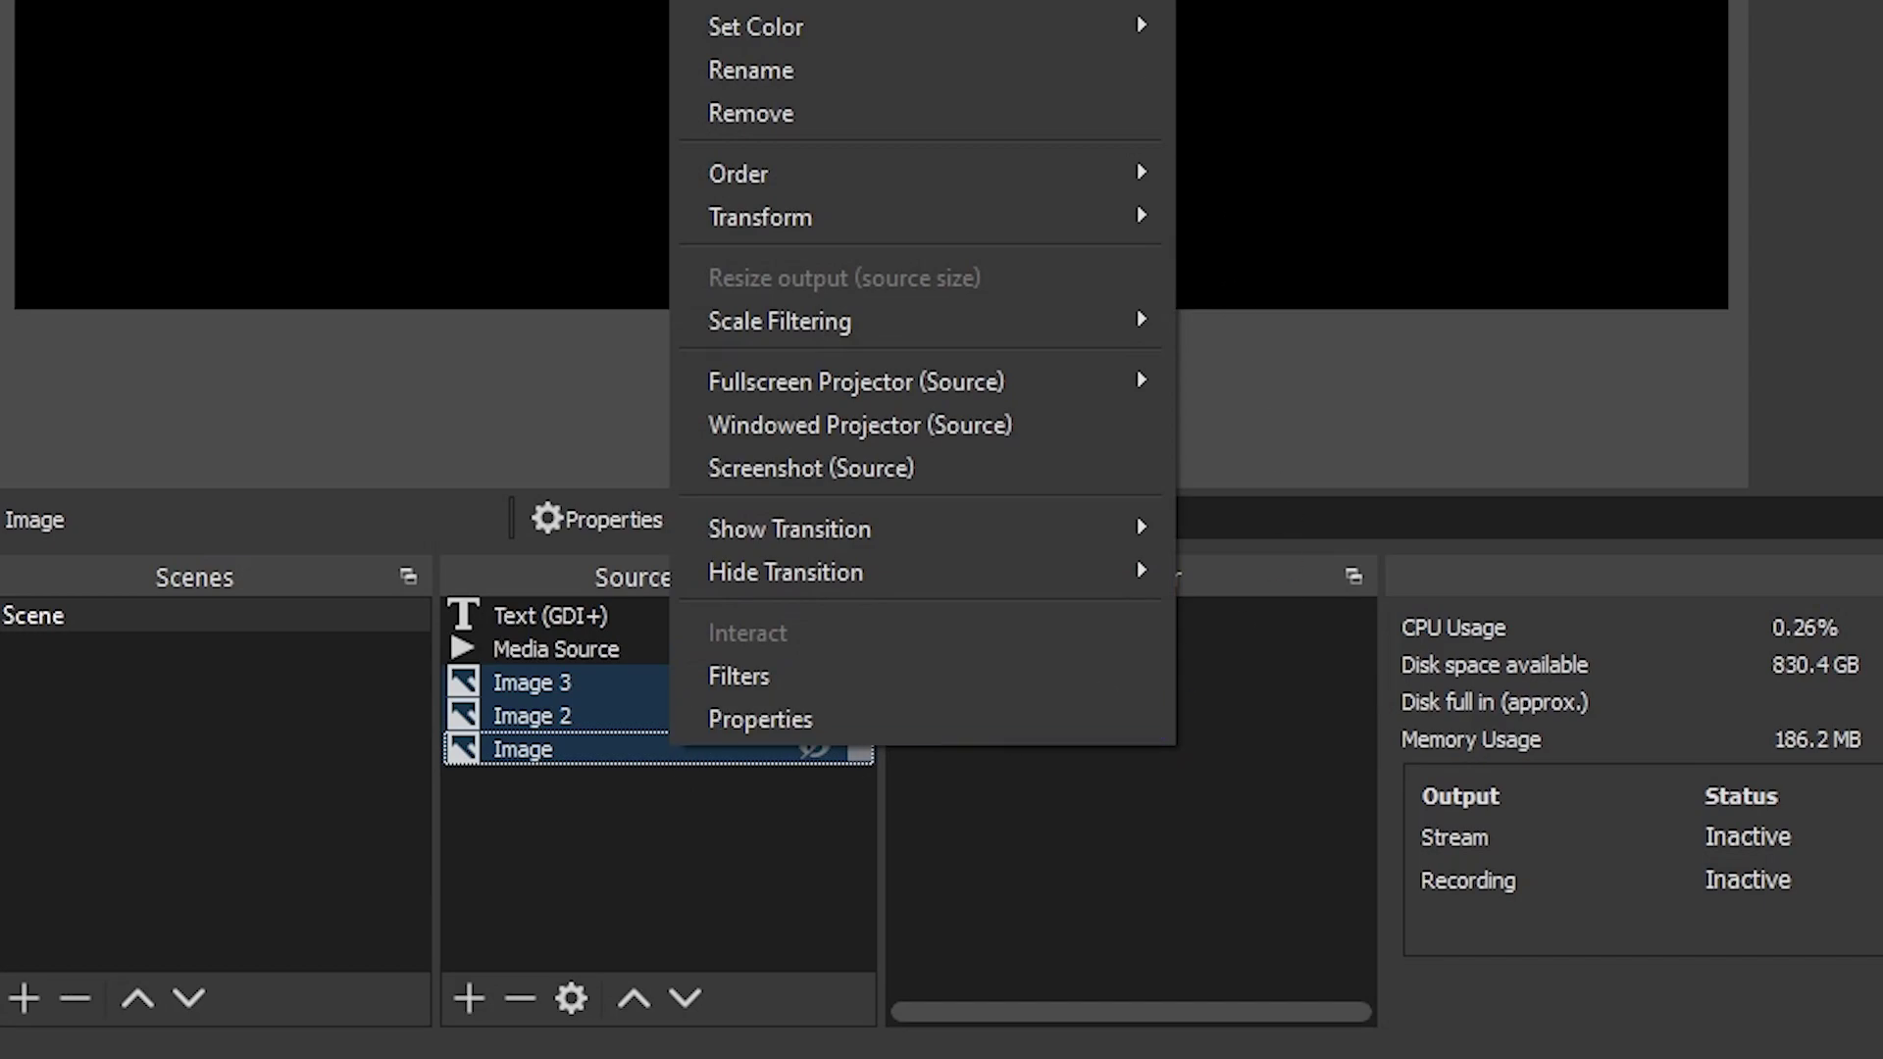
pyautogui.click(764, 3)
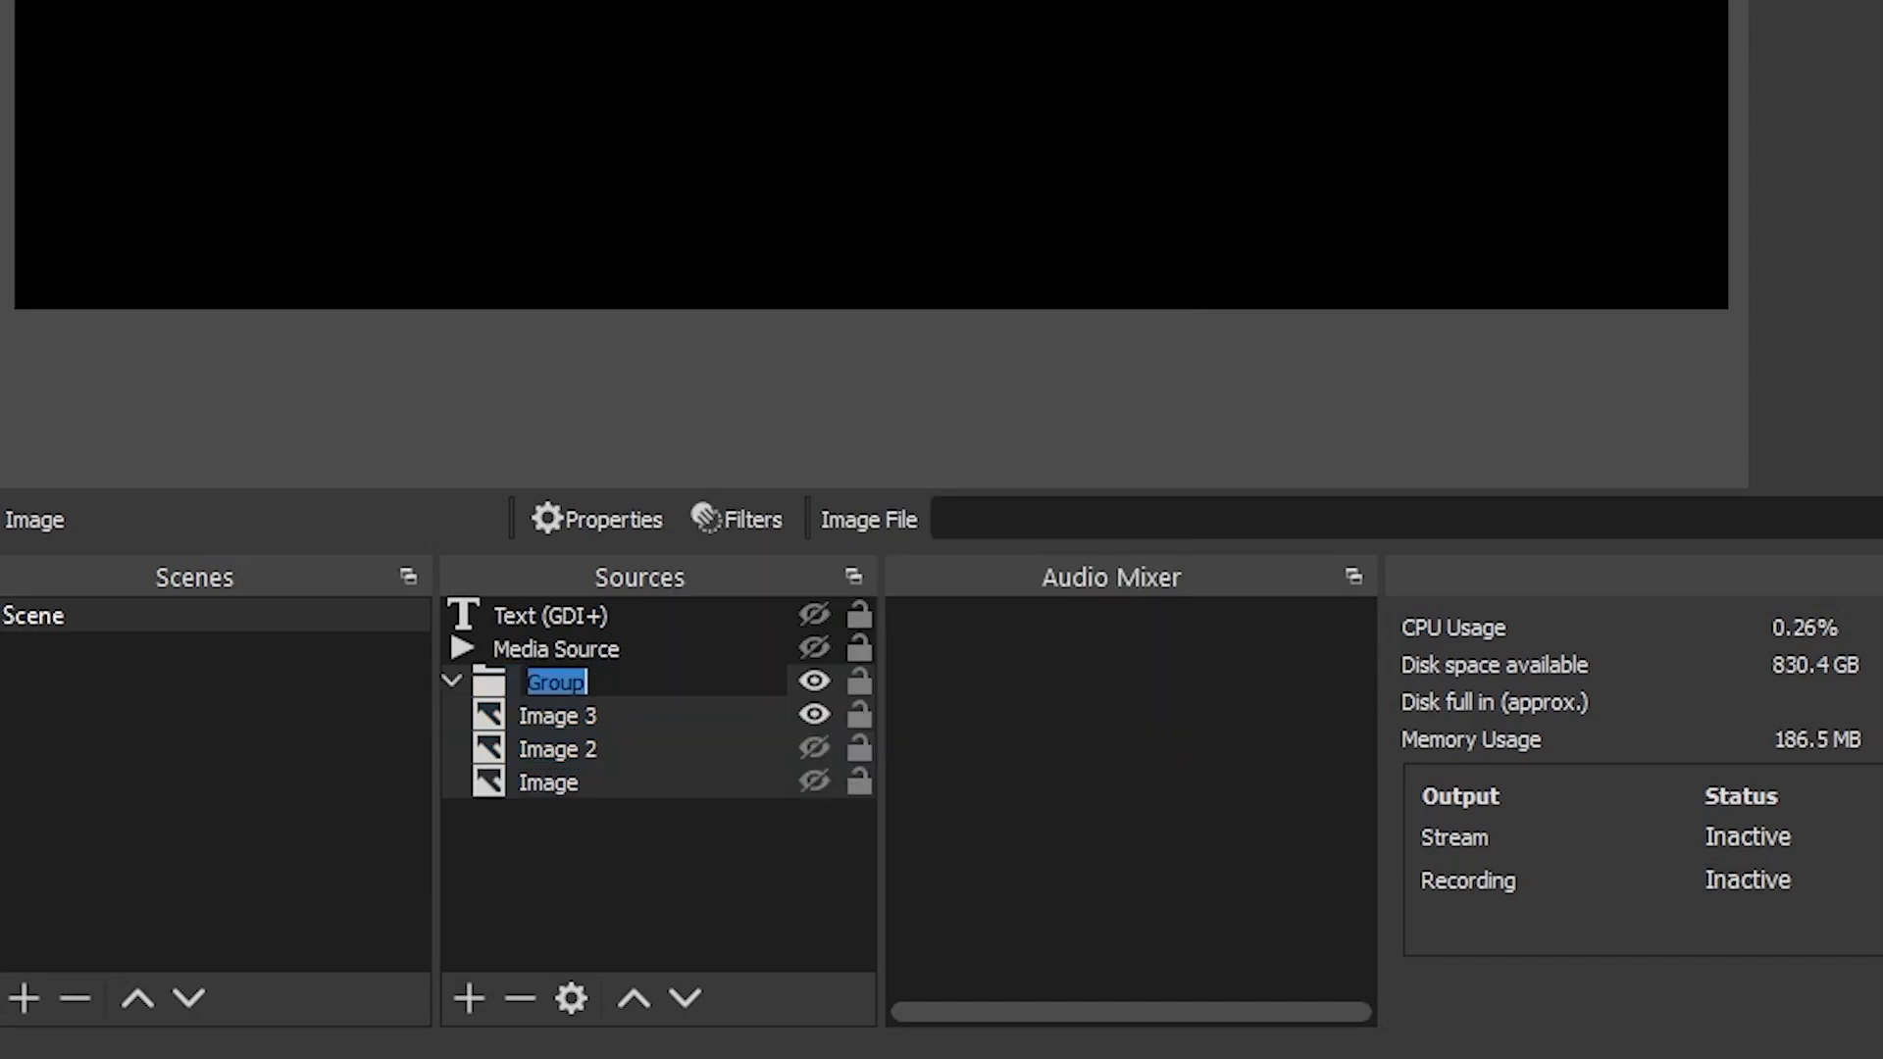
pyautogui.write('Images')
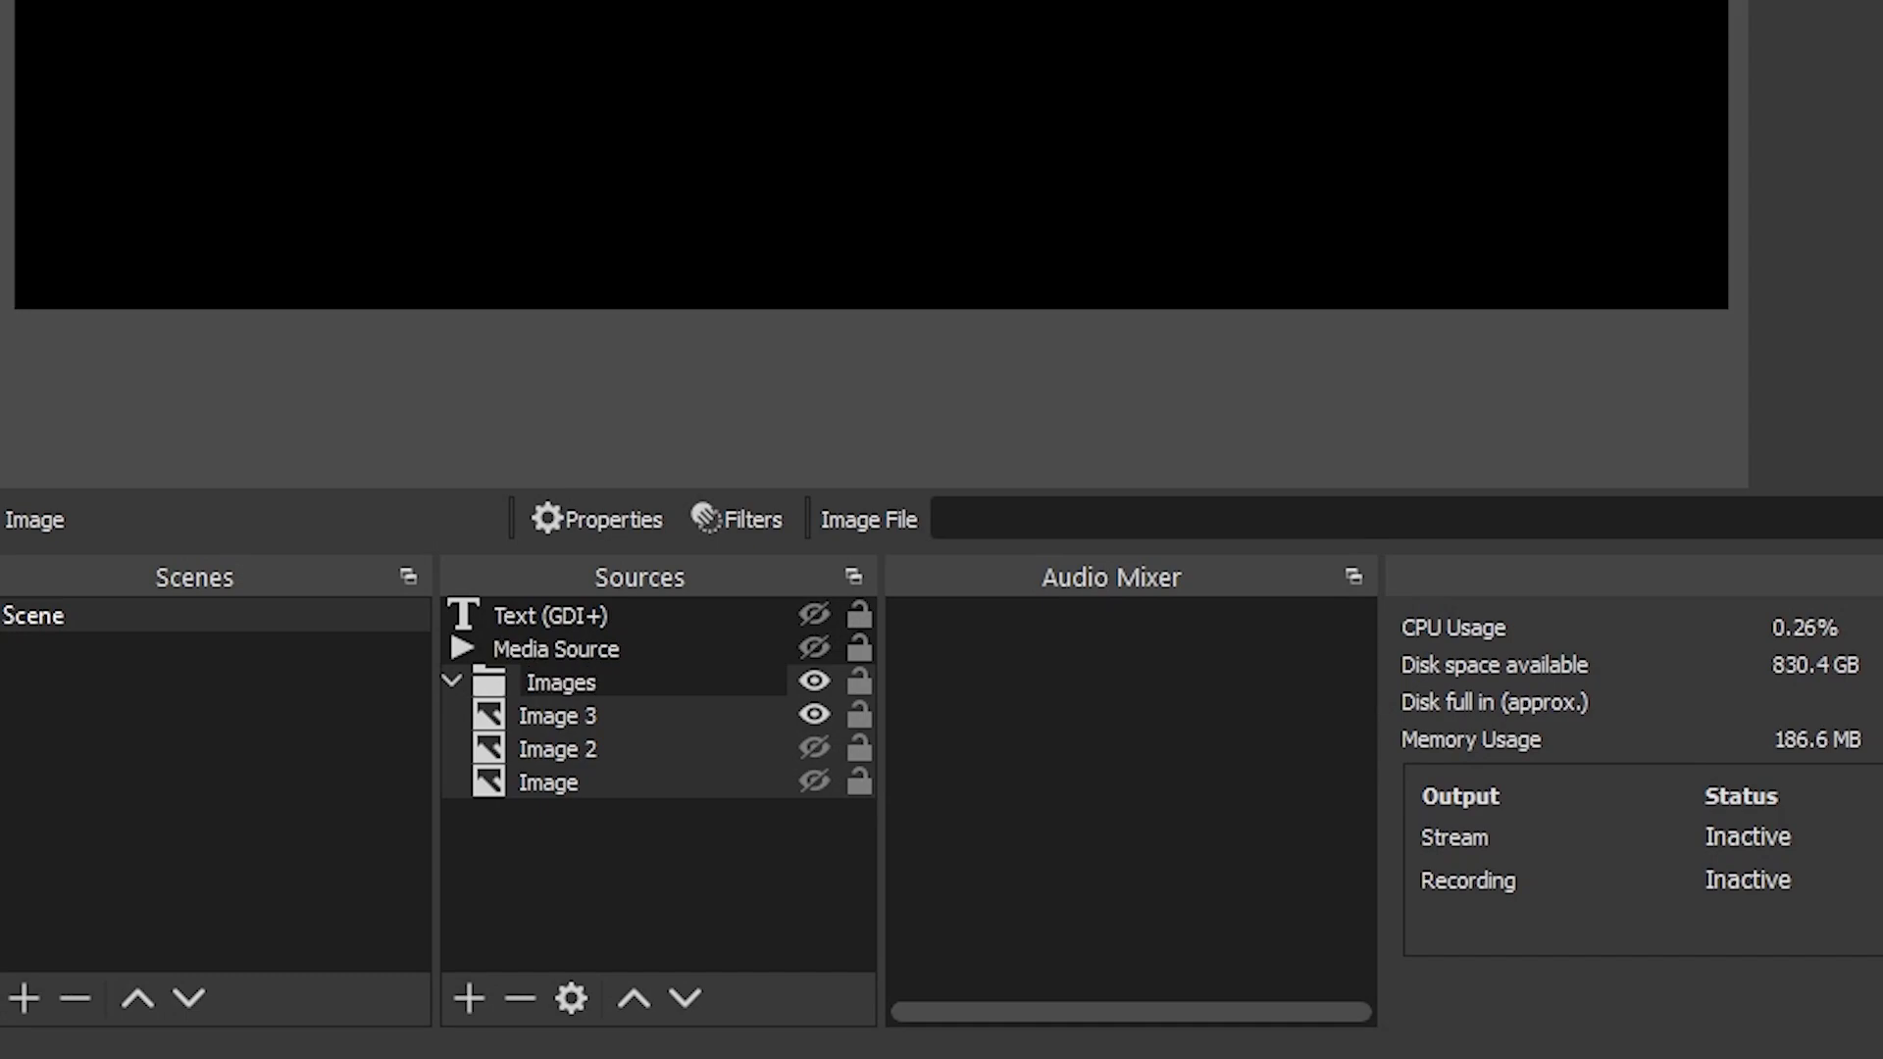
pyautogui.write(' Group')
pyautogui.press('Return')
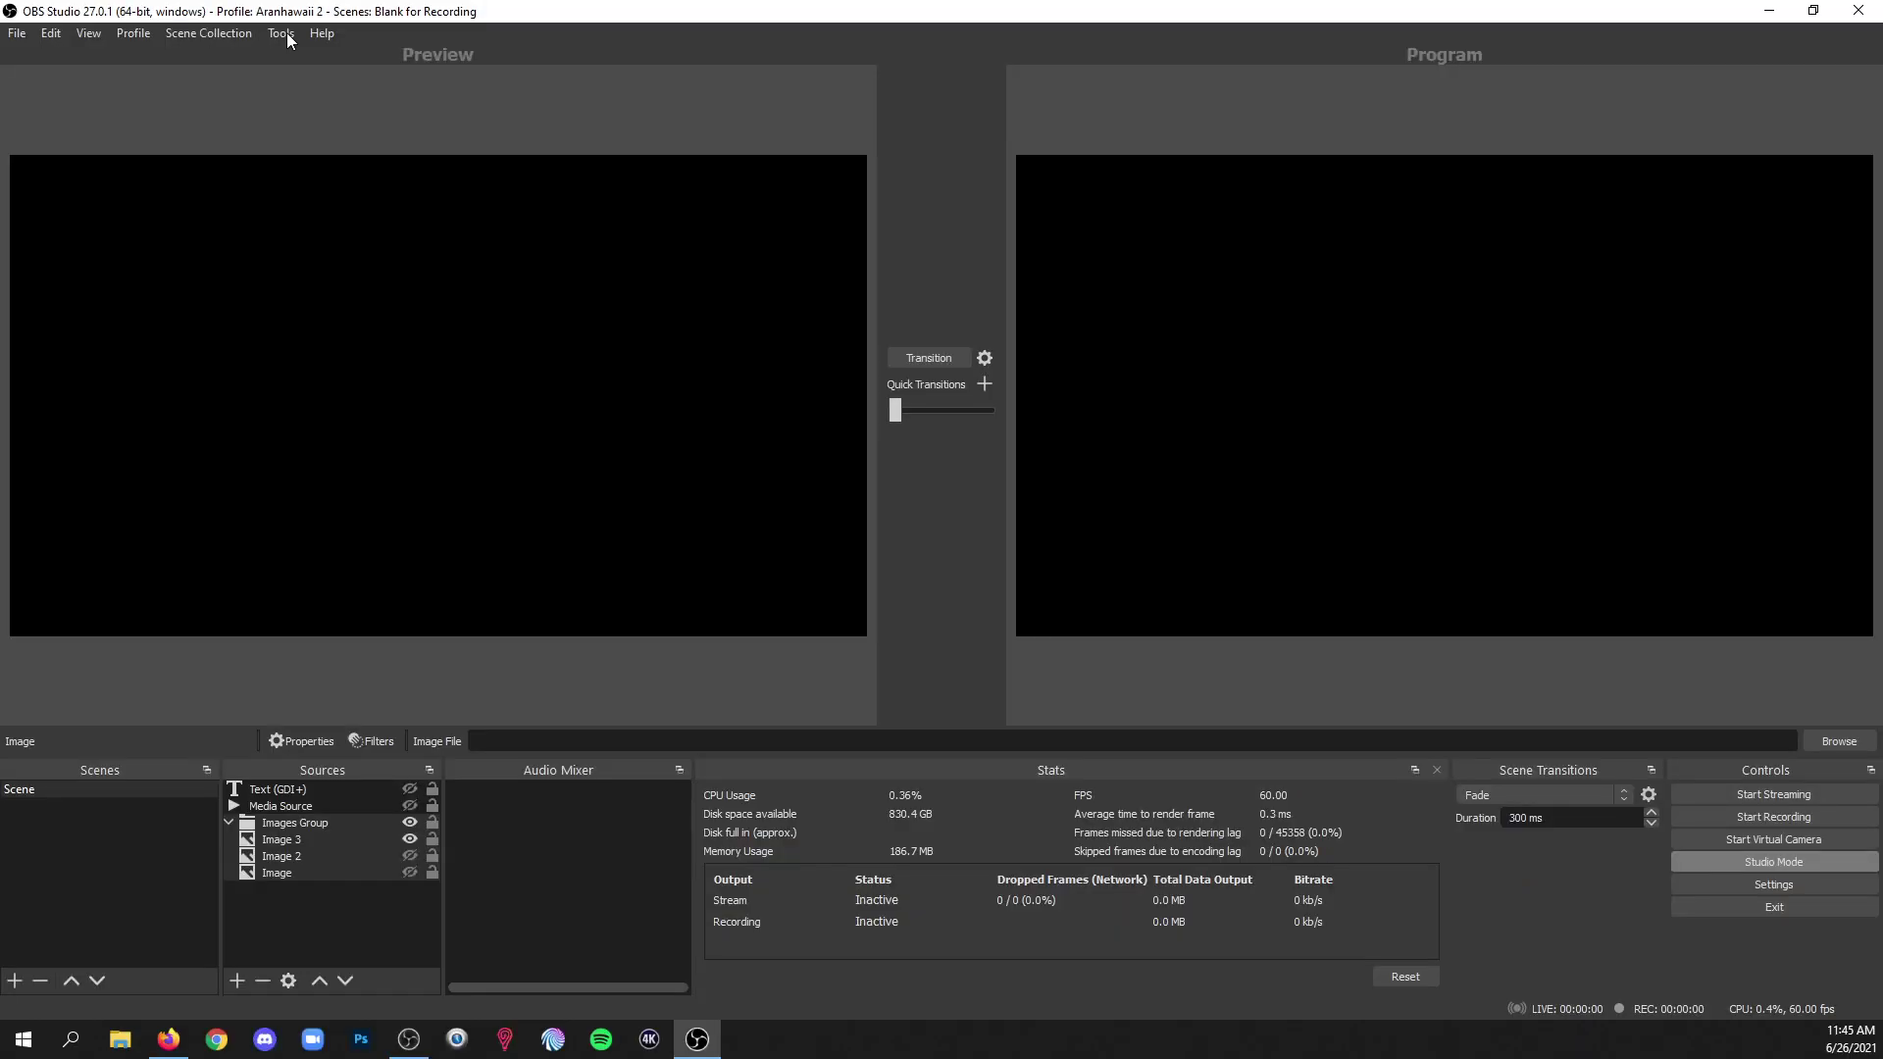
pyautogui.click(285, 33)
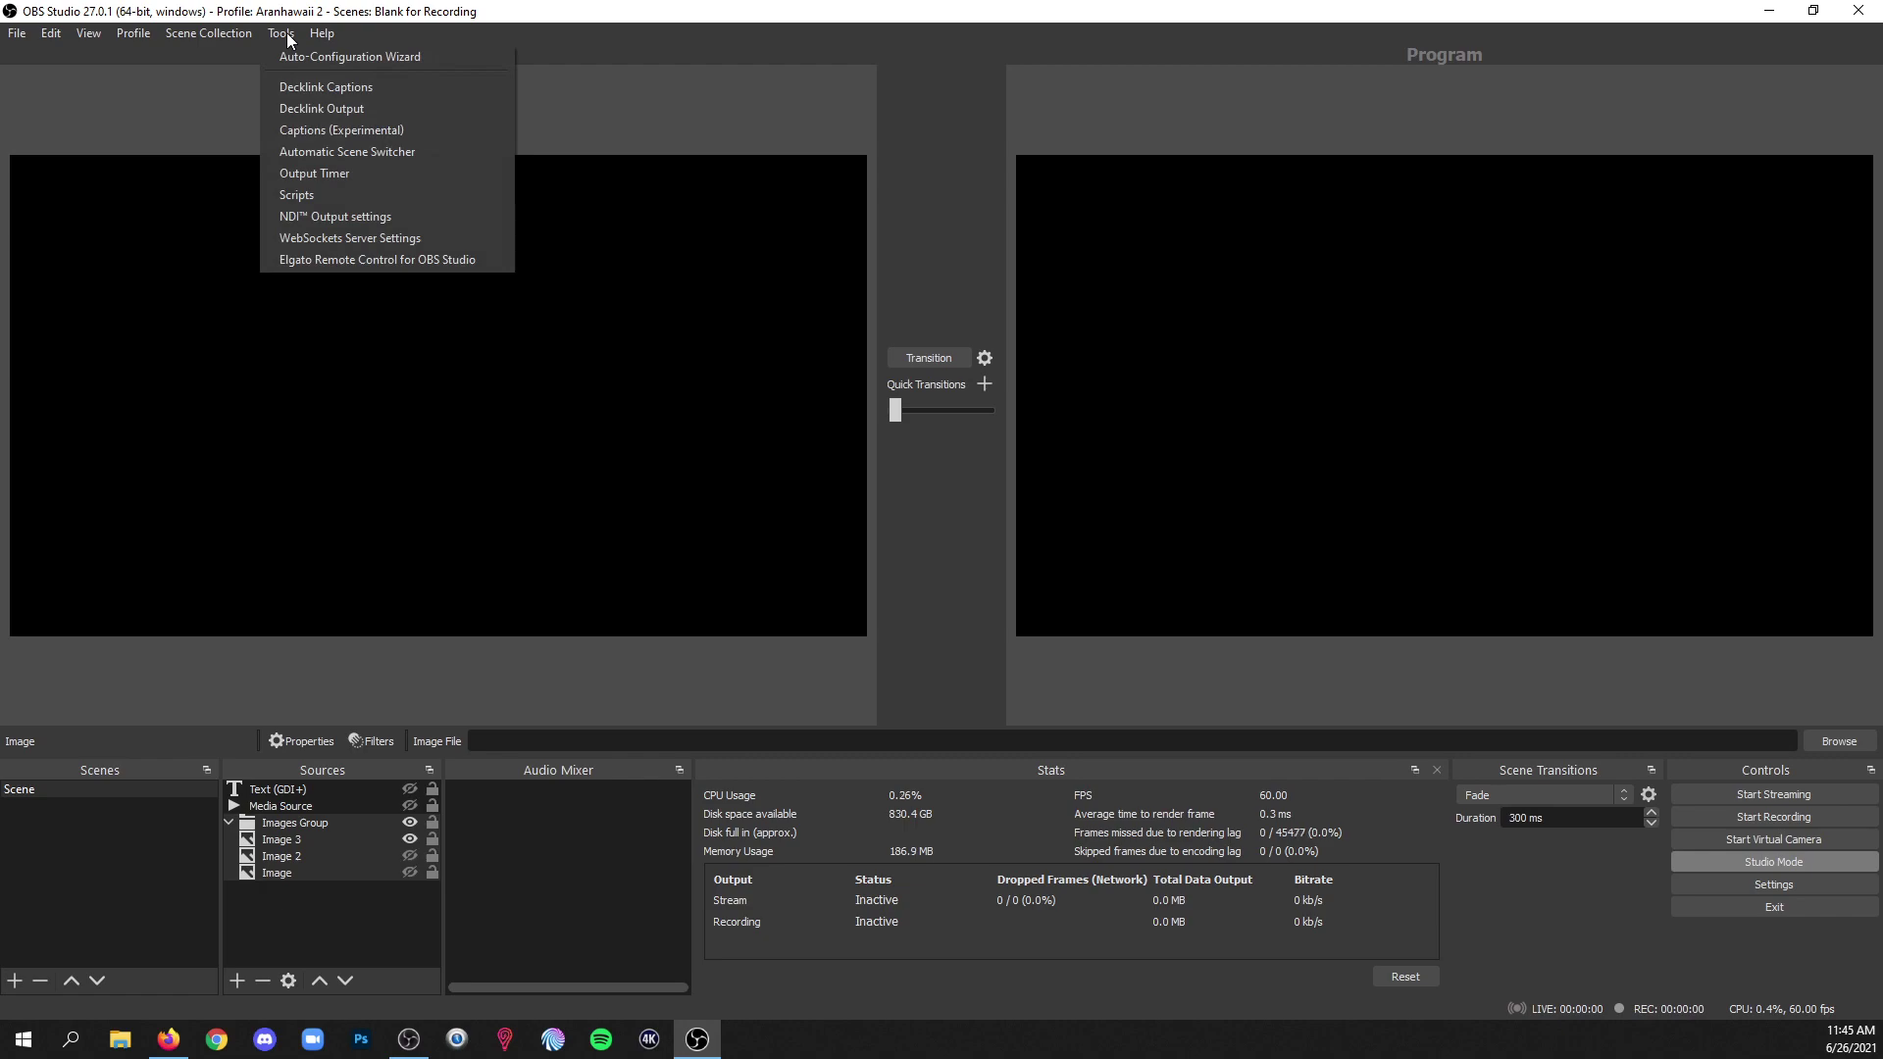
# Step: Replace Scene with Images Group in the source toggler's Scenes and Groups list
pyautogui.click(298, 195)
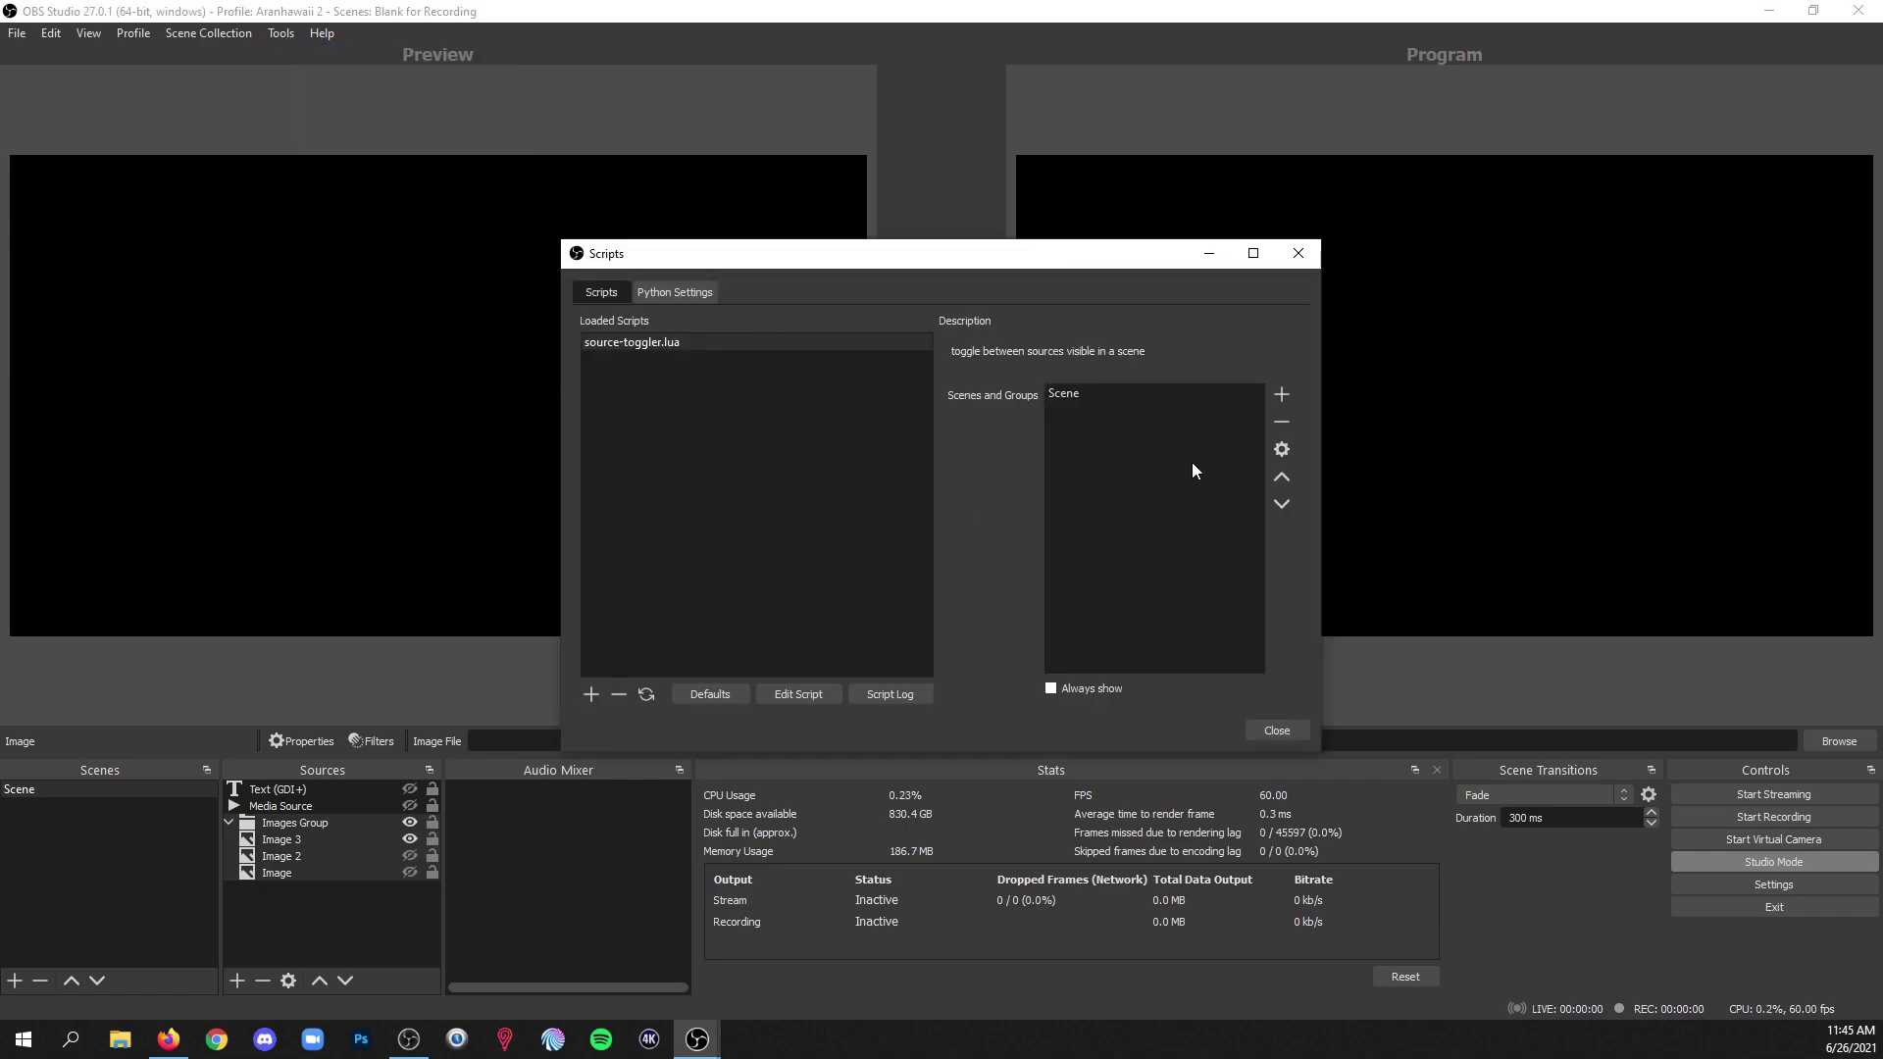
pyautogui.click(1283, 418)
pyautogui.click(1283, 394)
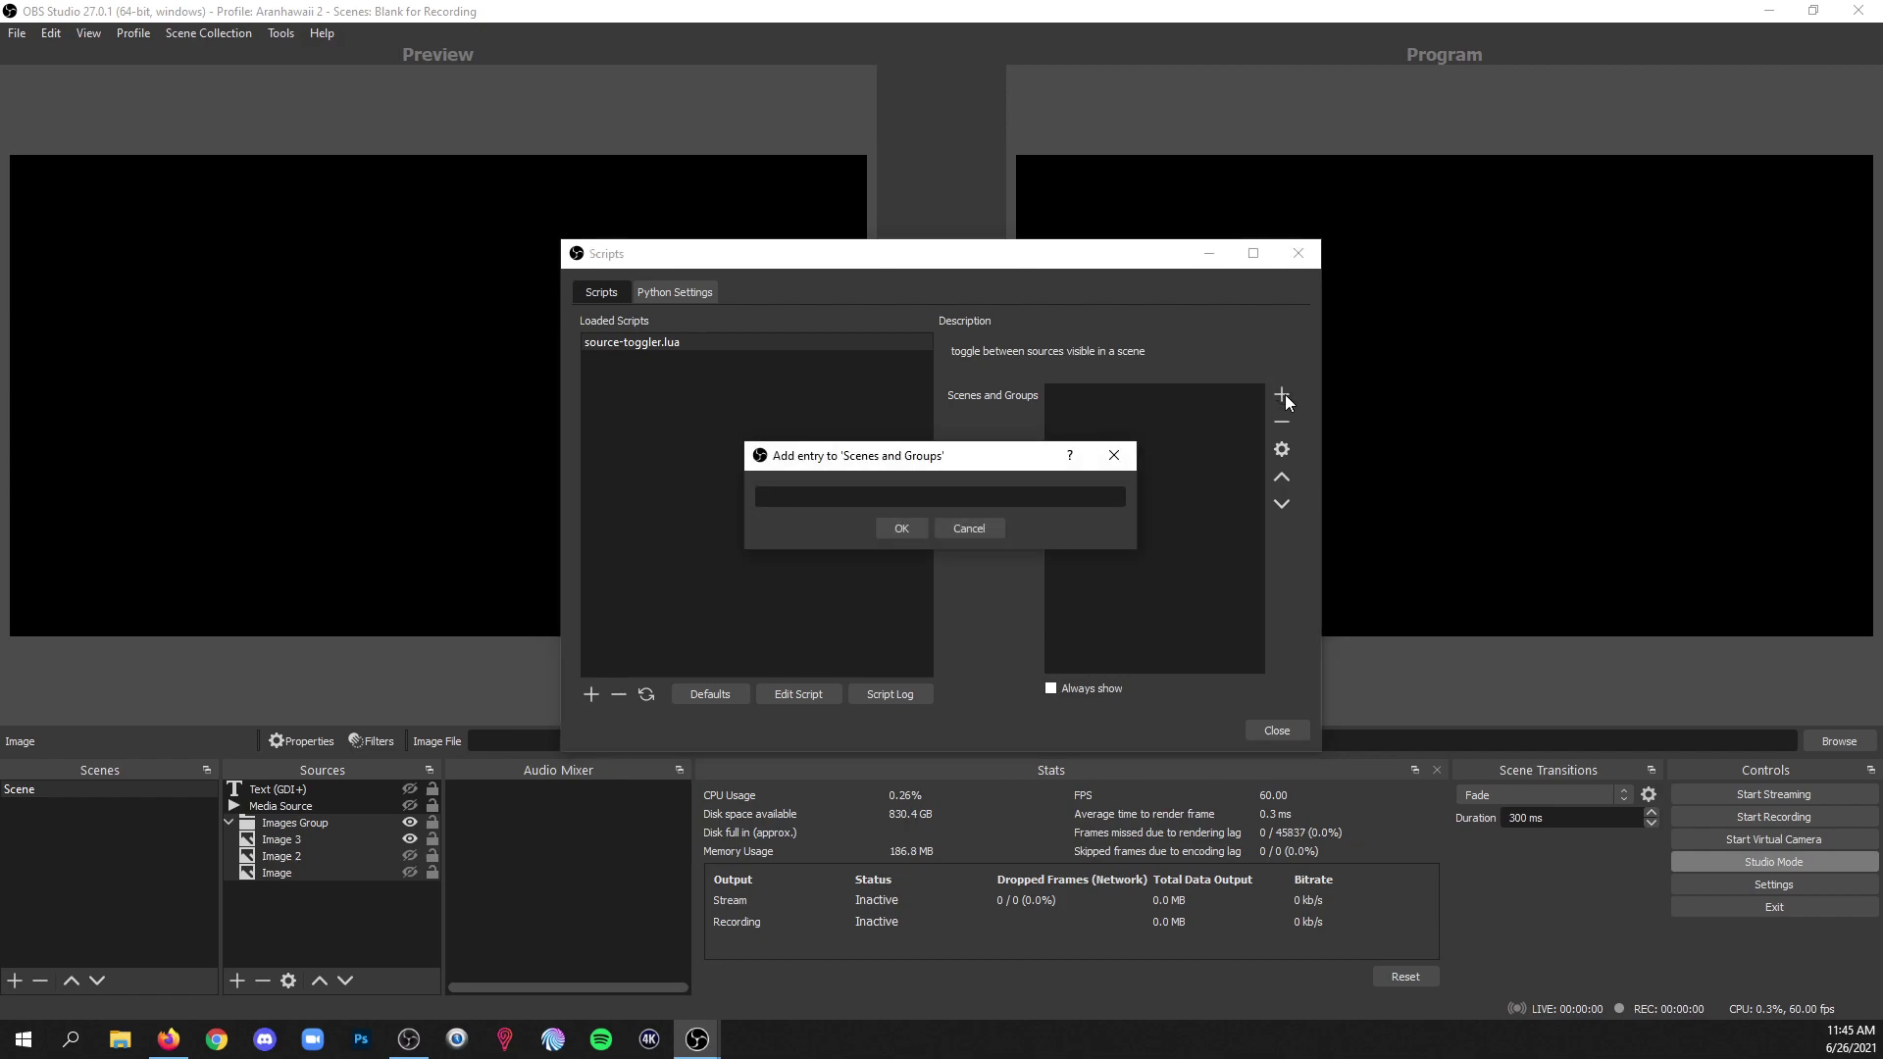
pyautogui.write('Images Group')
pyautogui.click(885, 527)
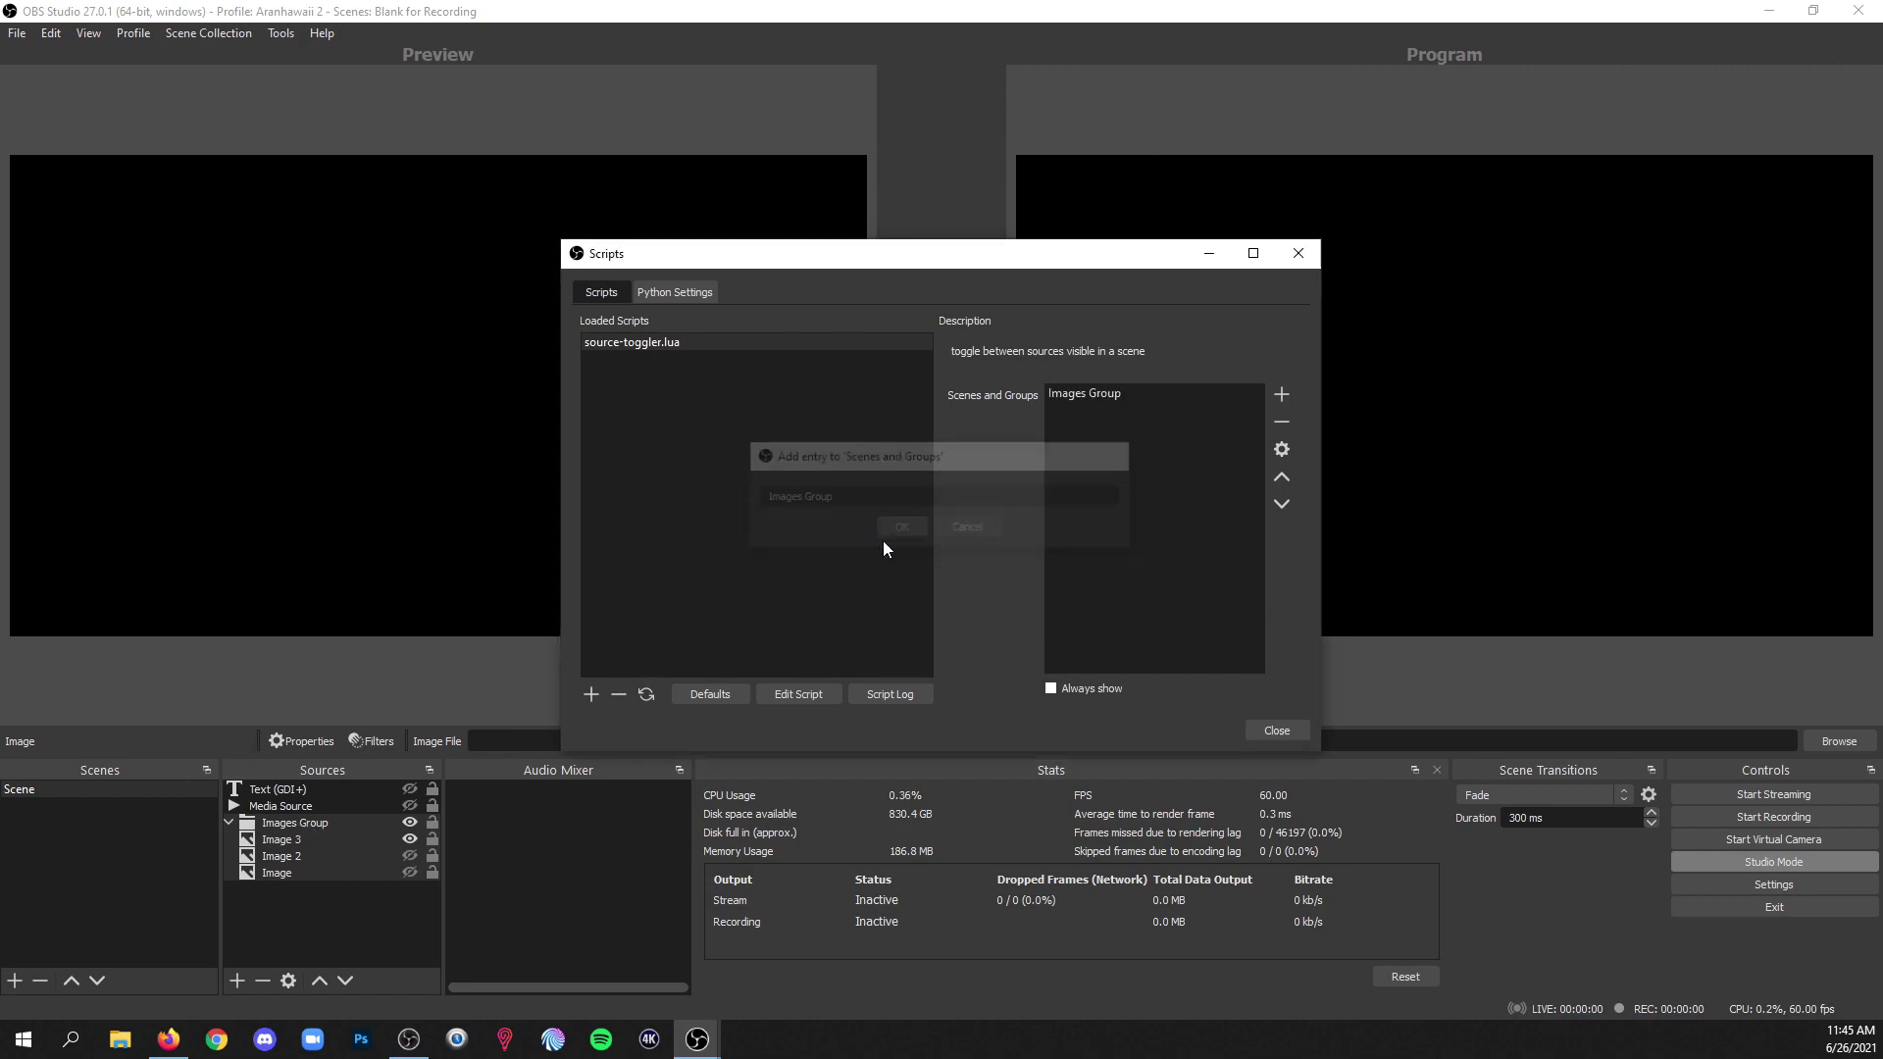
pyautogui.click(1281, 734)
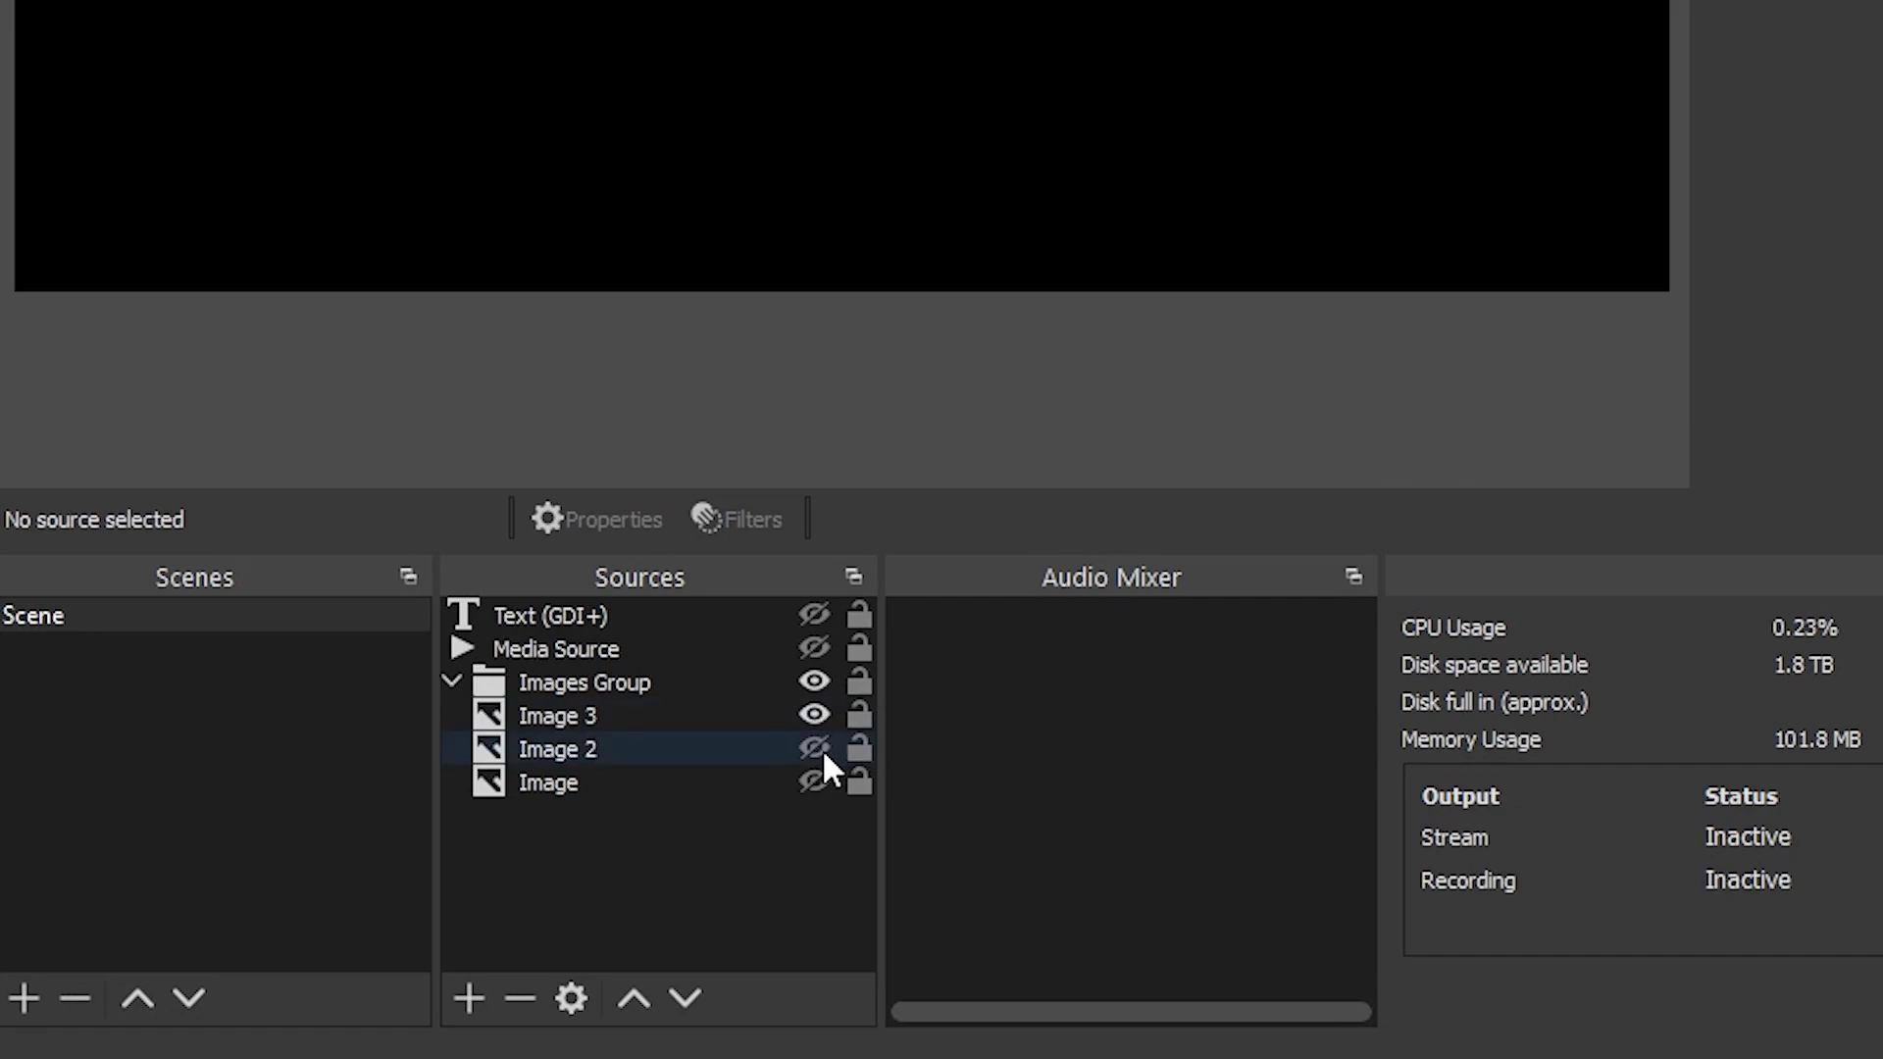
# Step: Show Image 2, Image and Image 3 in turn to confirm only one grouped image stays visible
pyautogui.click(813, 748)
pyautogui.click(813, 782)
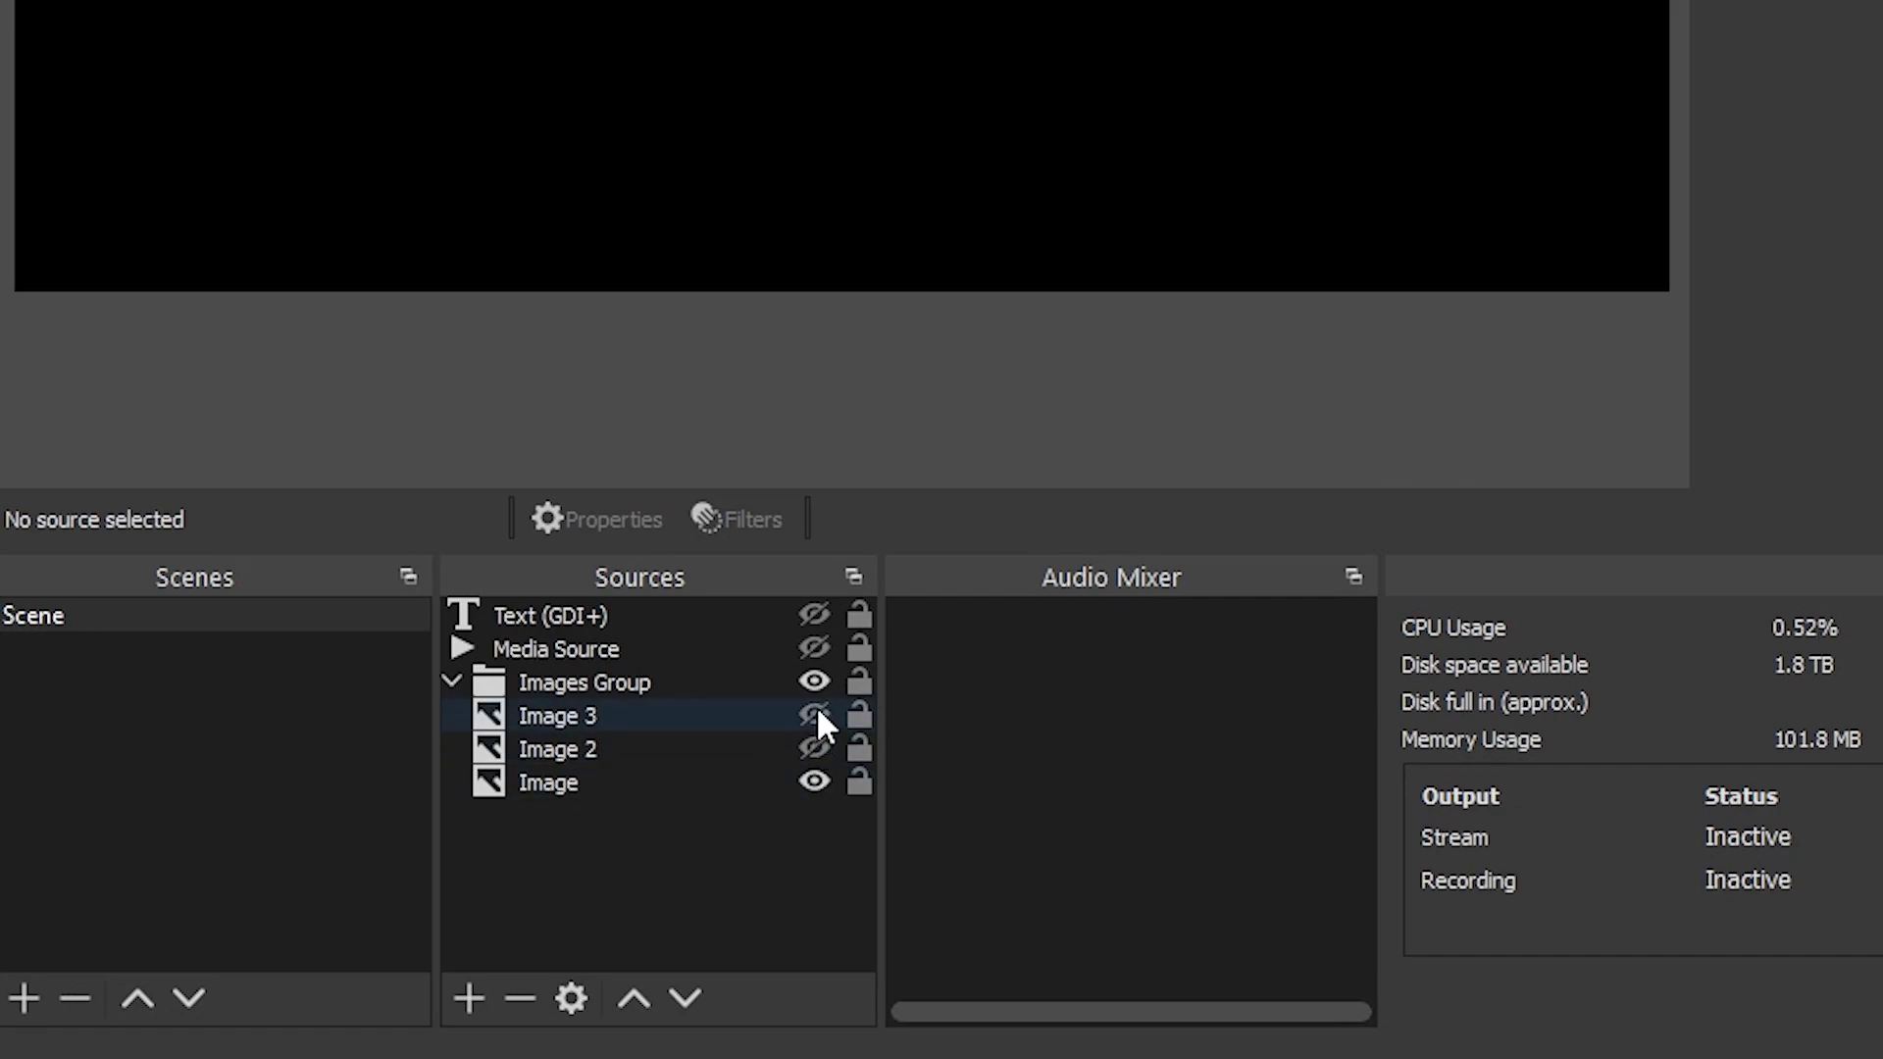
pyautogui.click(815, 714)
pyautogui.click(815, 748)
pyautogui.click(810, 779)
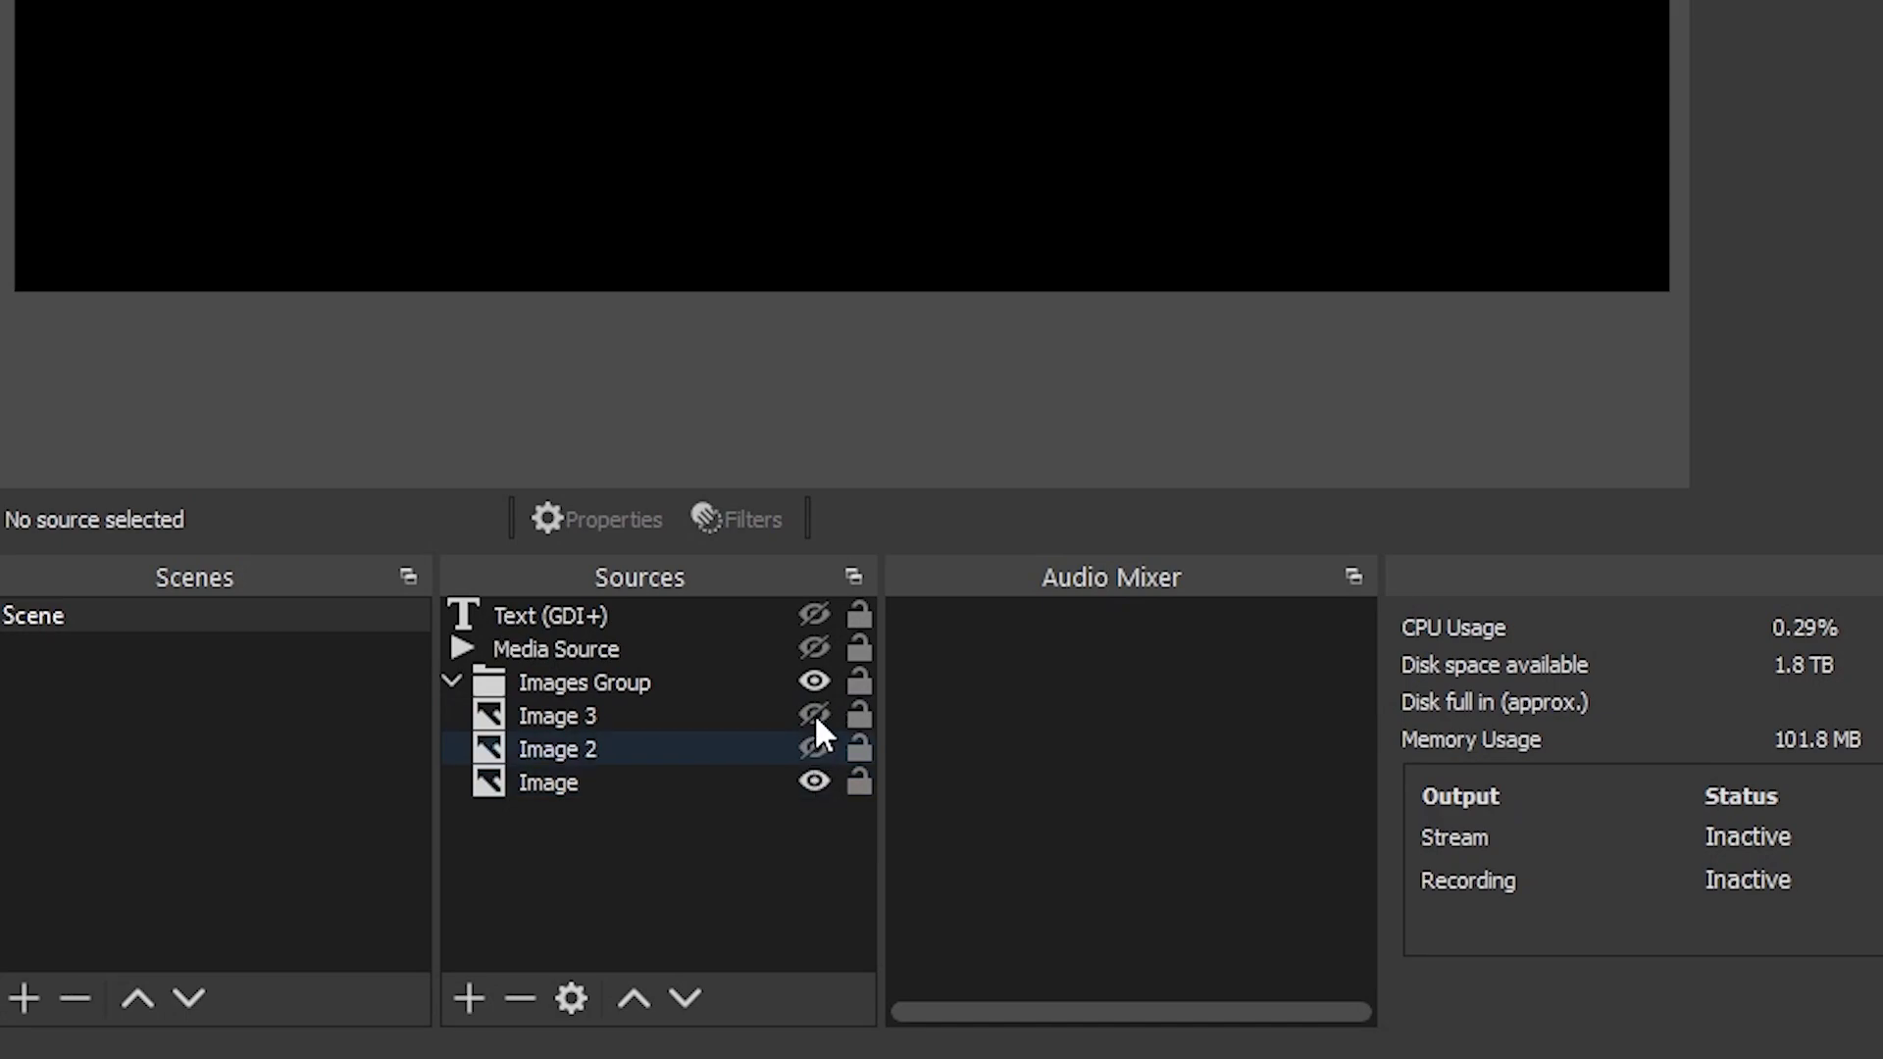
# Step: Toggle the Media Source and Text (GDI+) sources' visibility off and on
pyautogui.click(814, 645)
pyautogui.click(816, 612)
pyautogui.click(814, 645)
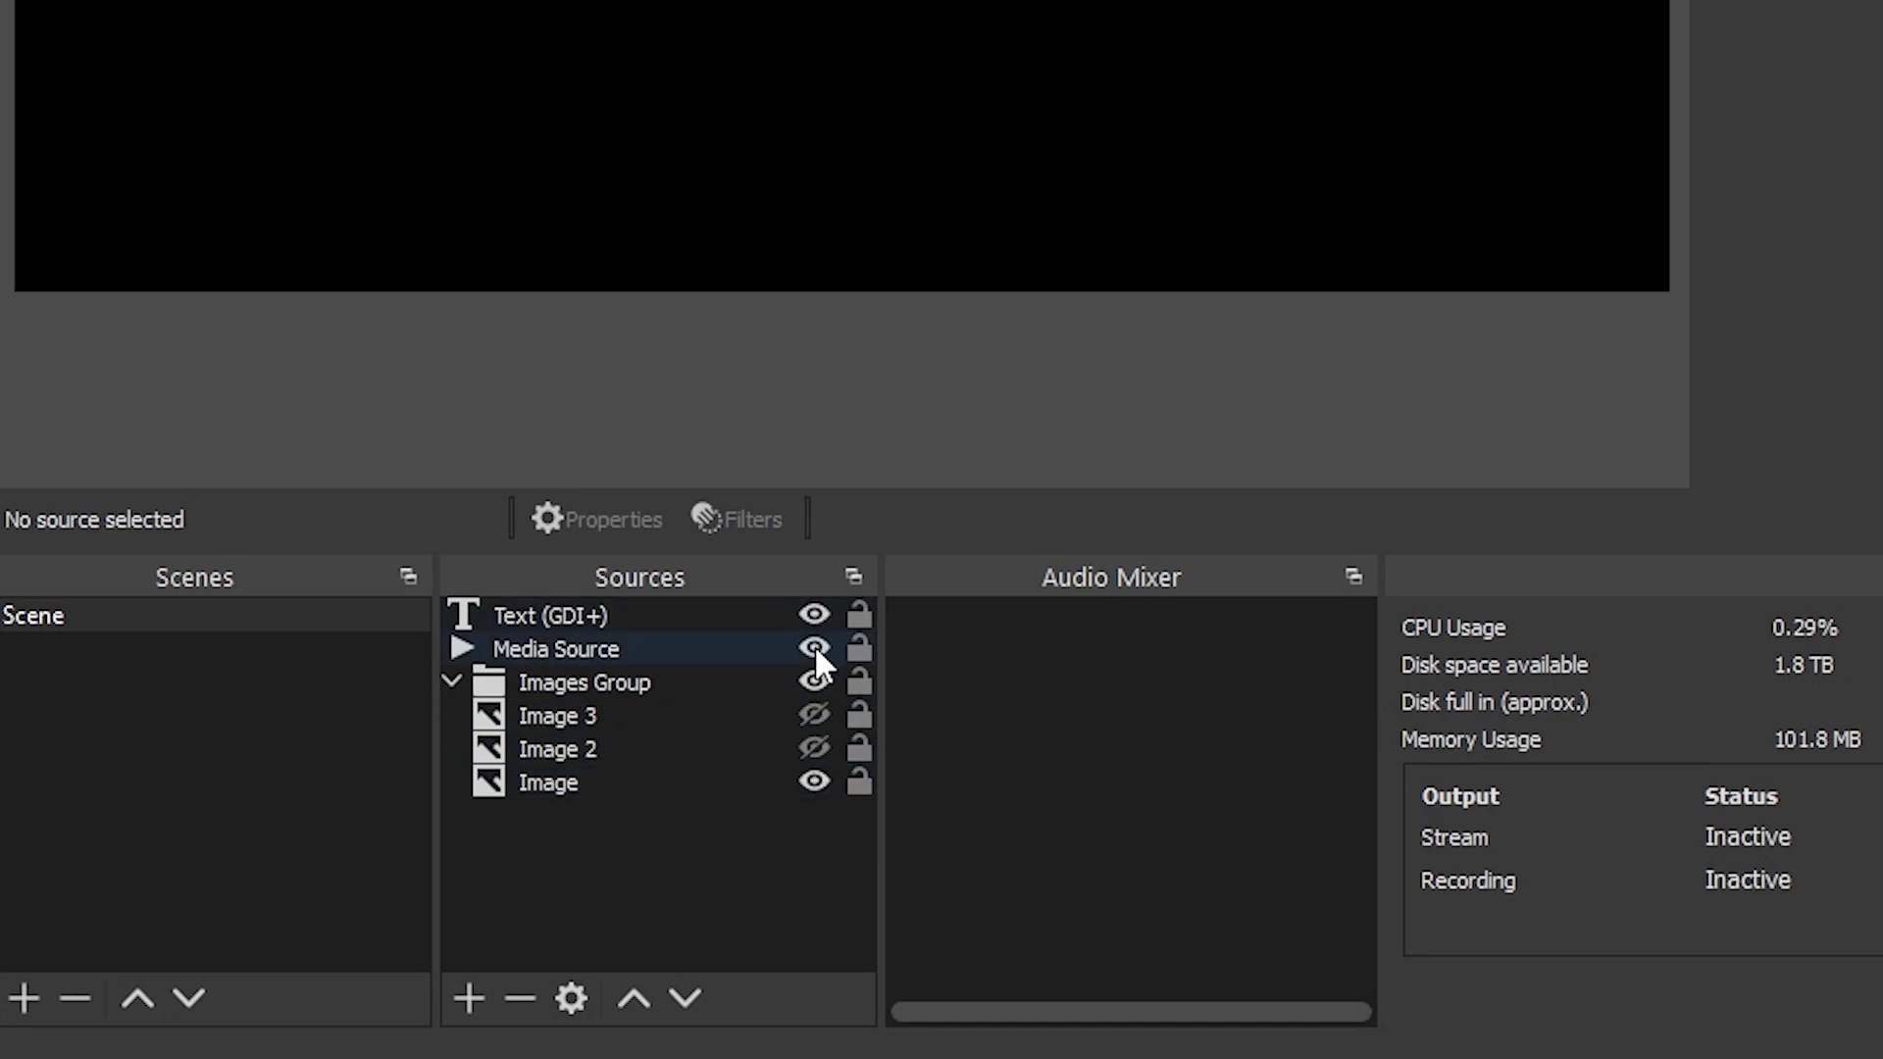
pyautogui.click(814, 617)
pyautogui.click(813, 645)
pyautogui.click(815, 613)
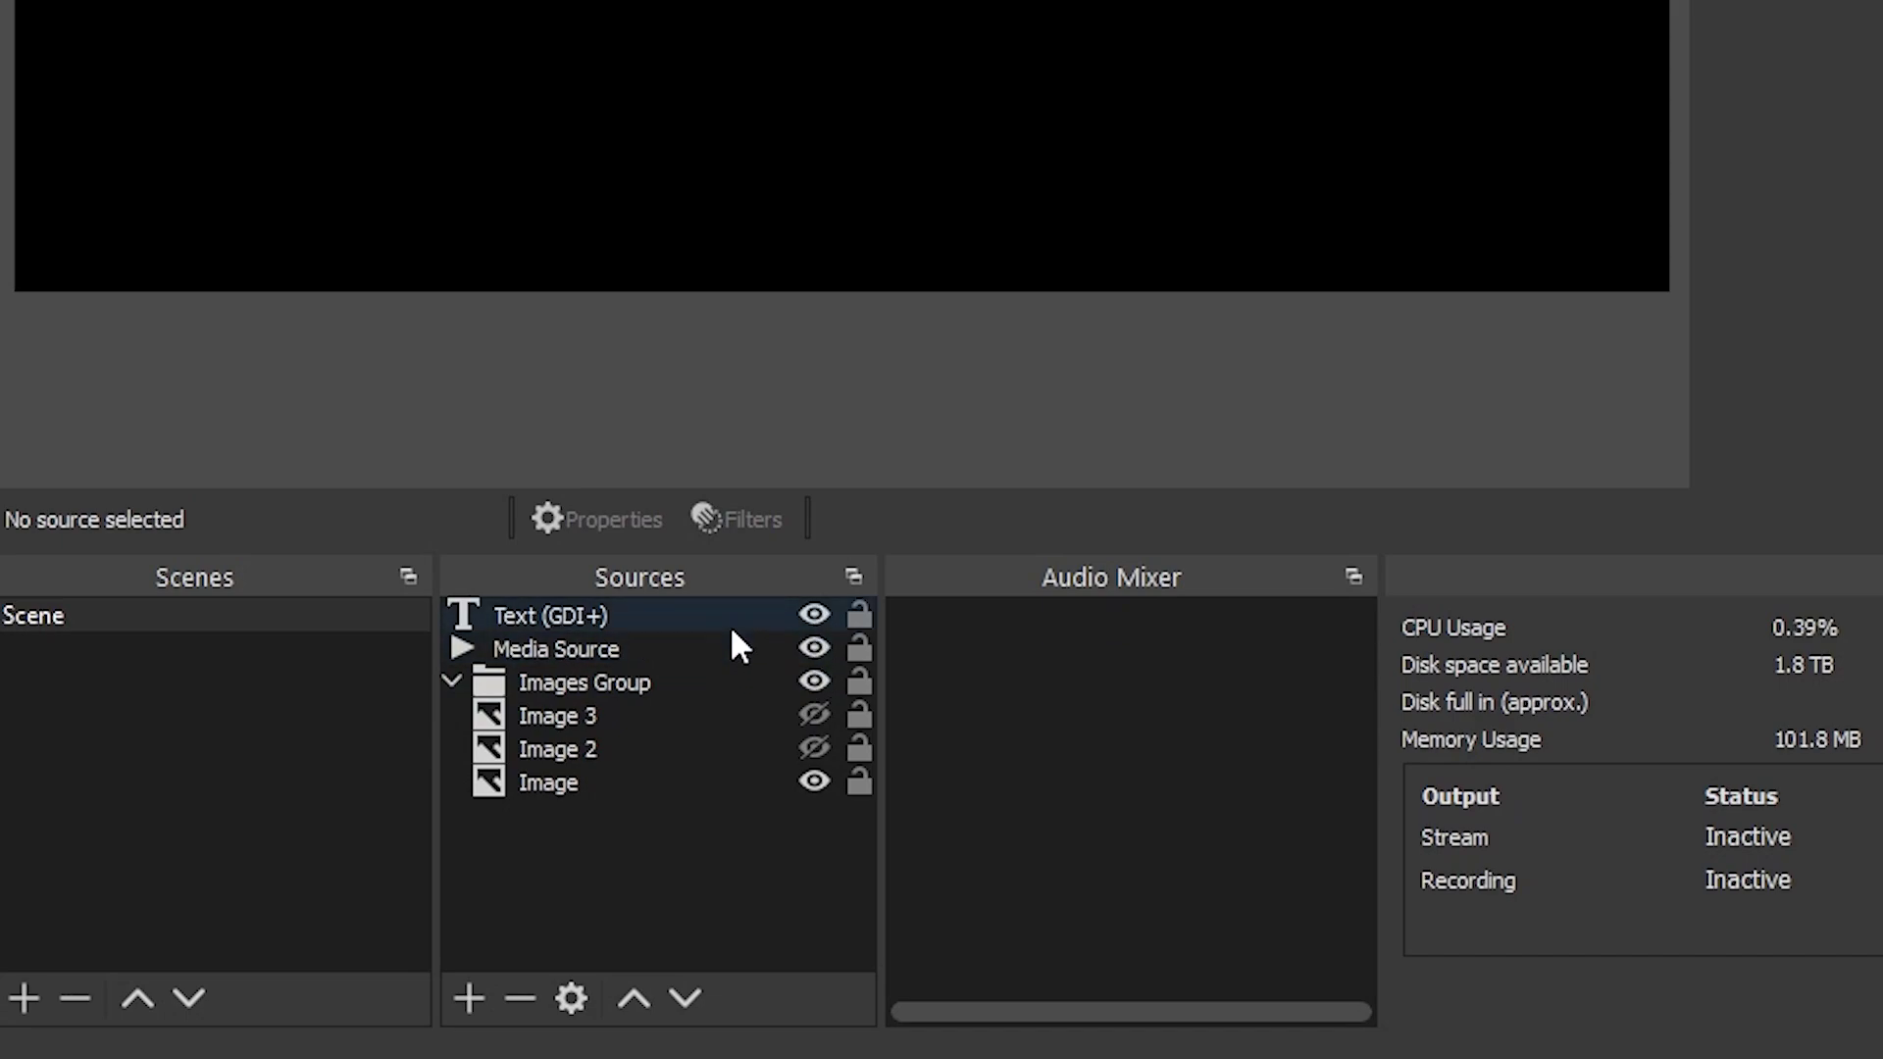
# Step: Swap the visible grouped image between Image and Image 2, then select Images Group
pyautogui.click(814, 782)
pyautogui.click(813, 748)
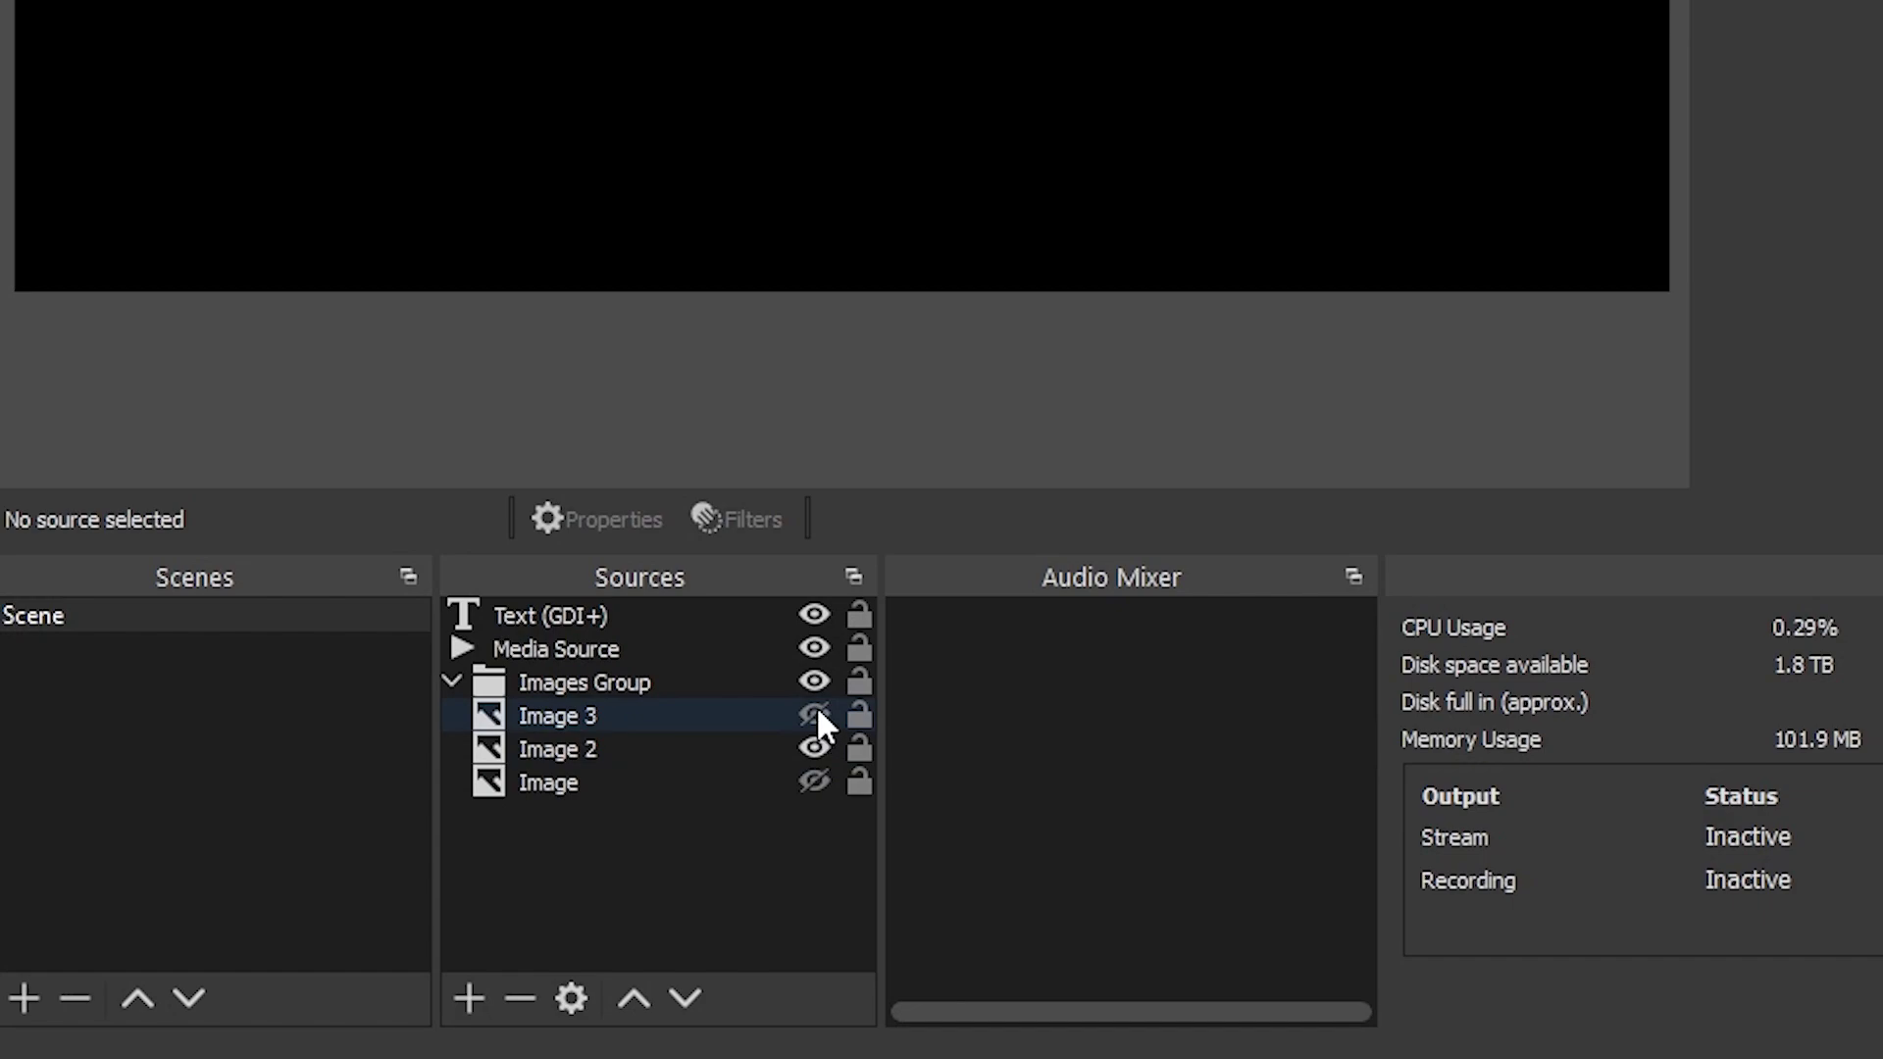
pyautogui.click(814, 781)
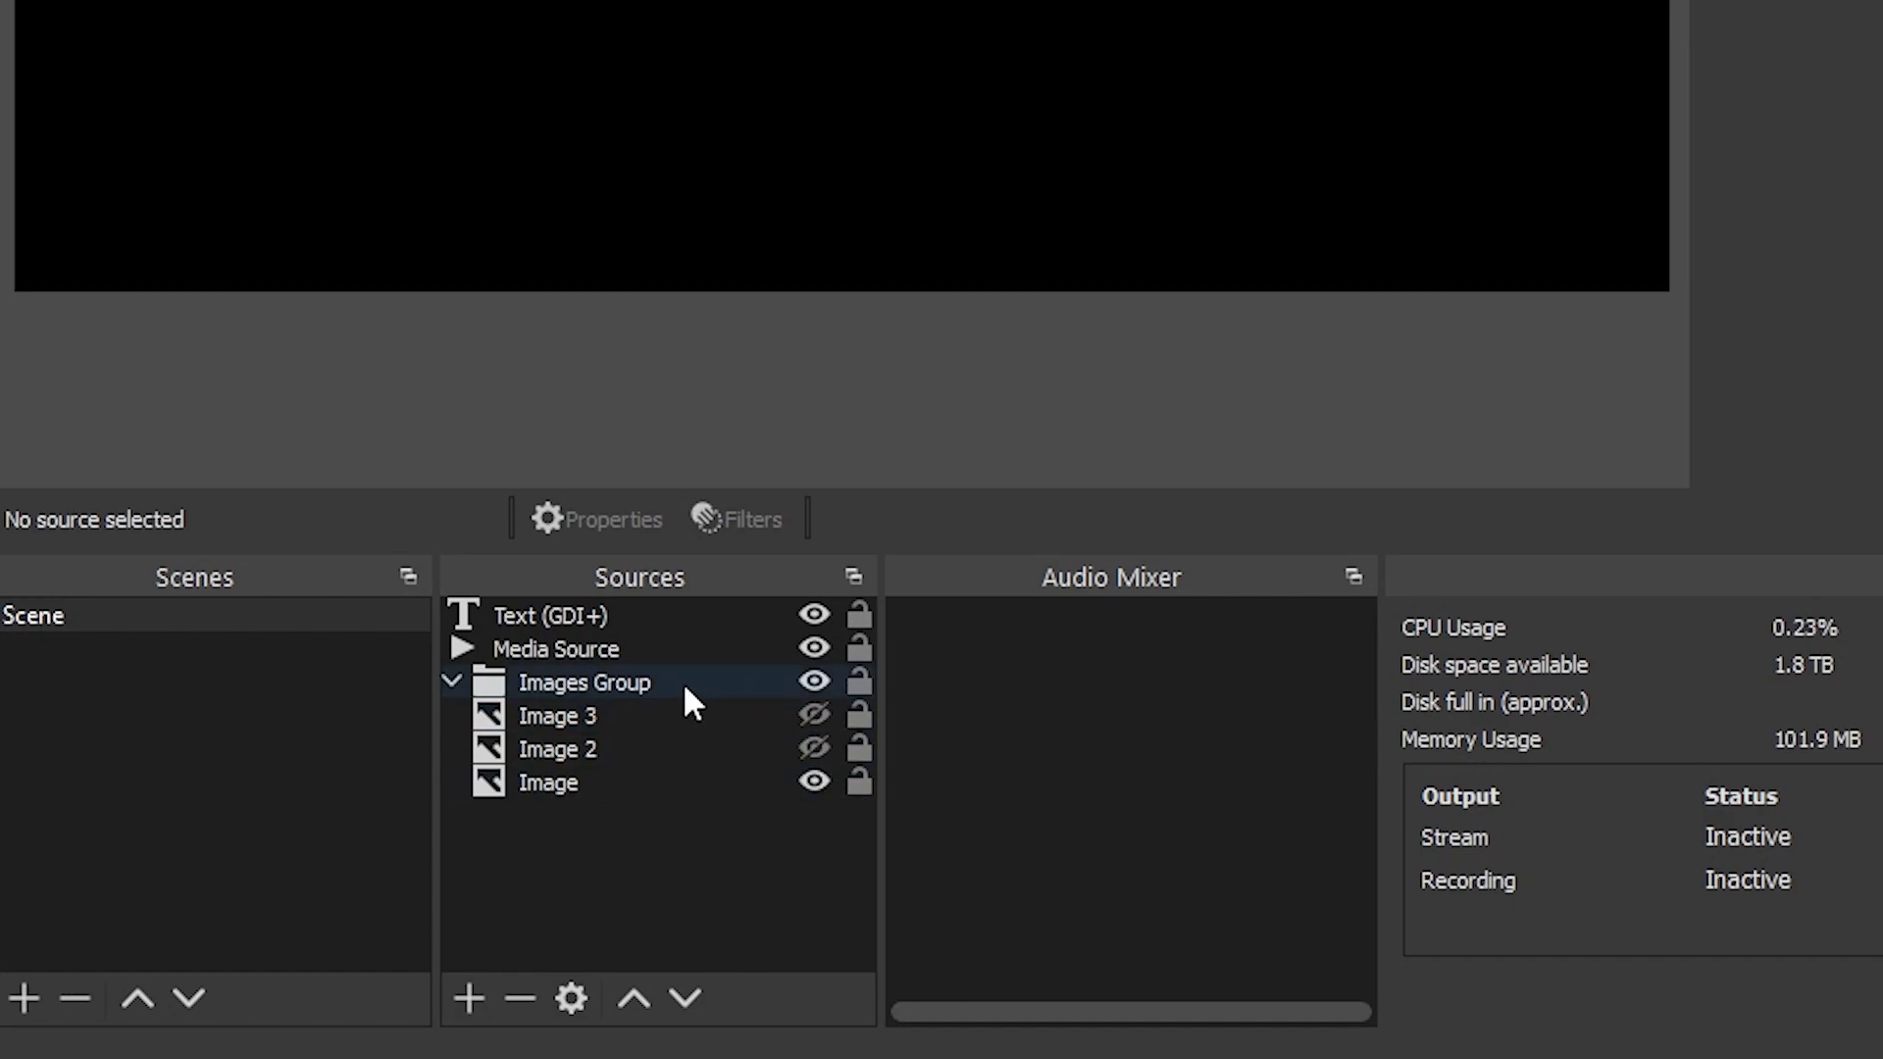
pyautogui.click(706, 682)
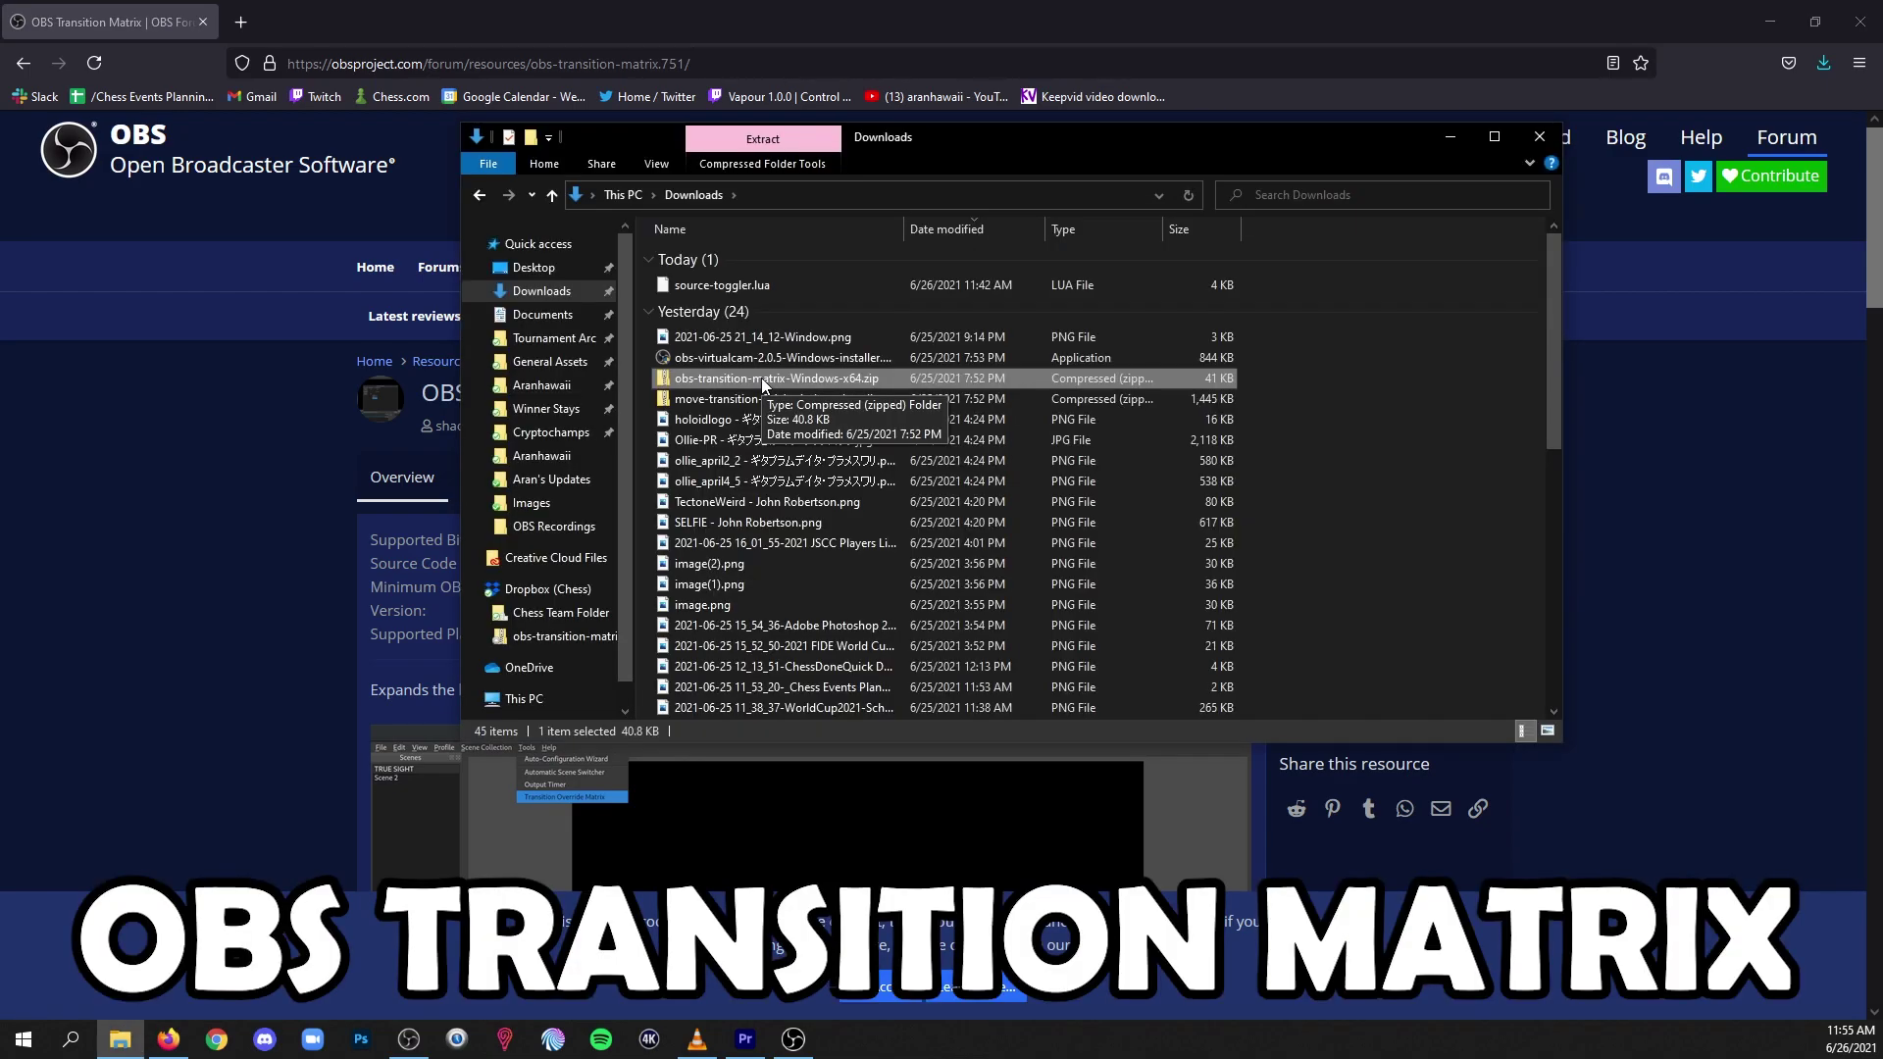
# Step: Open the transition matrix zip and select its data and obs-plugins folders
pyautogui.doubleClick(761, 379)
pyautogui.click(710, 257)
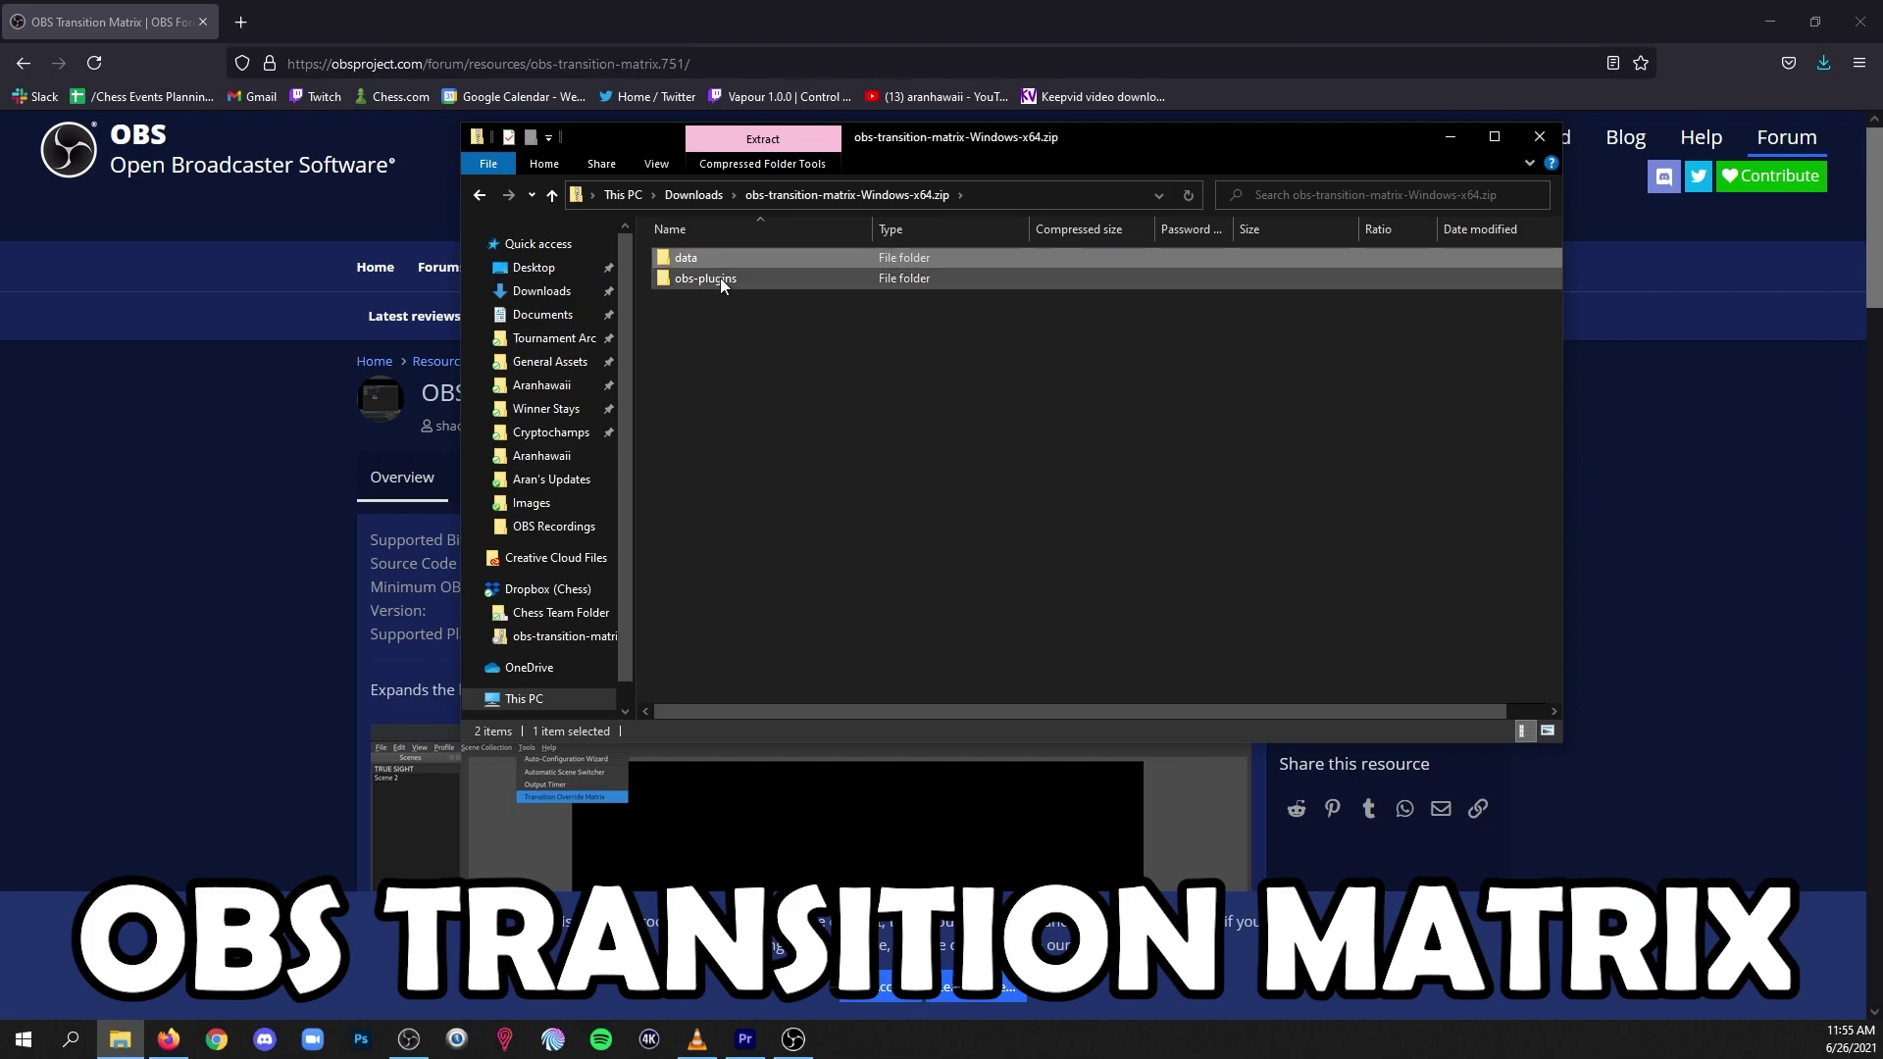
pyautogui.keyDown('shift'); pyautogui.click(726, 279); pyautogui.keyUp('shift')
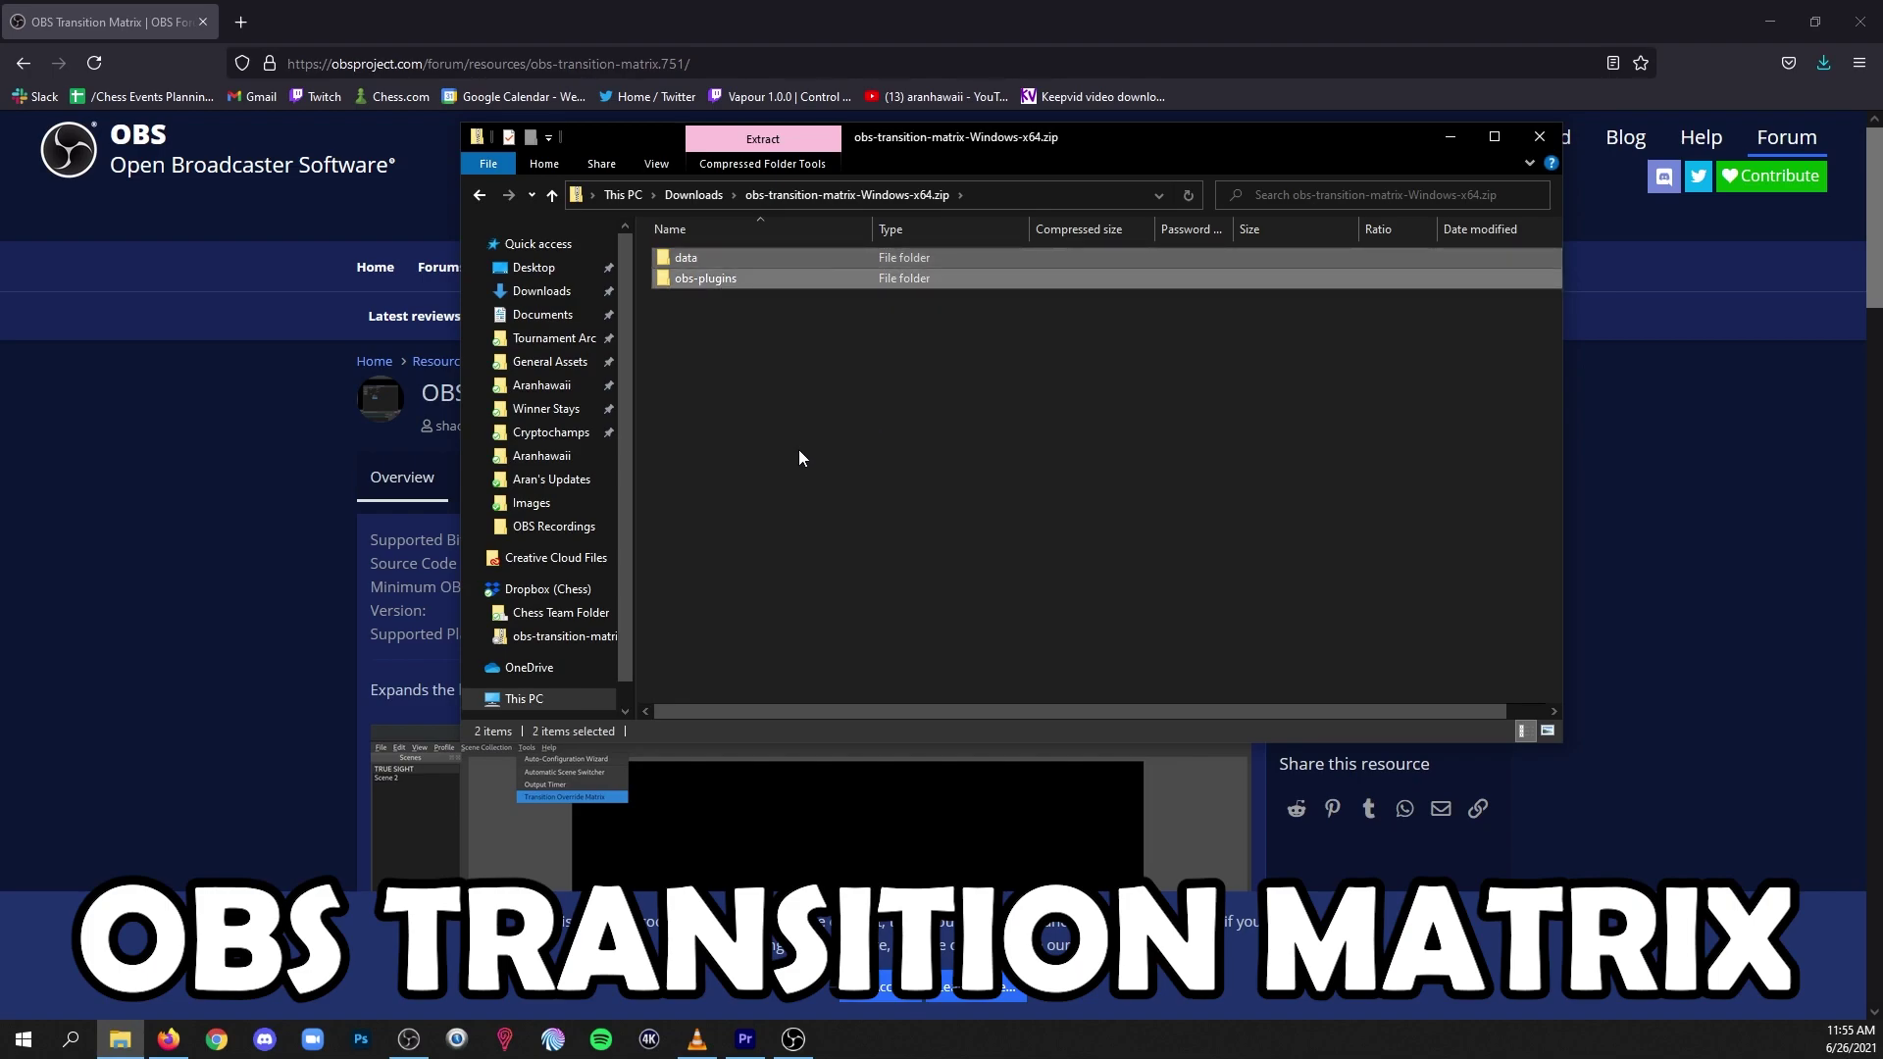
# Step: Paste the folders into C:\Program Files\obs-studio - Copy
pyautogui.scroll(-1, 546, 596)
pyautogui.click(534, 660)
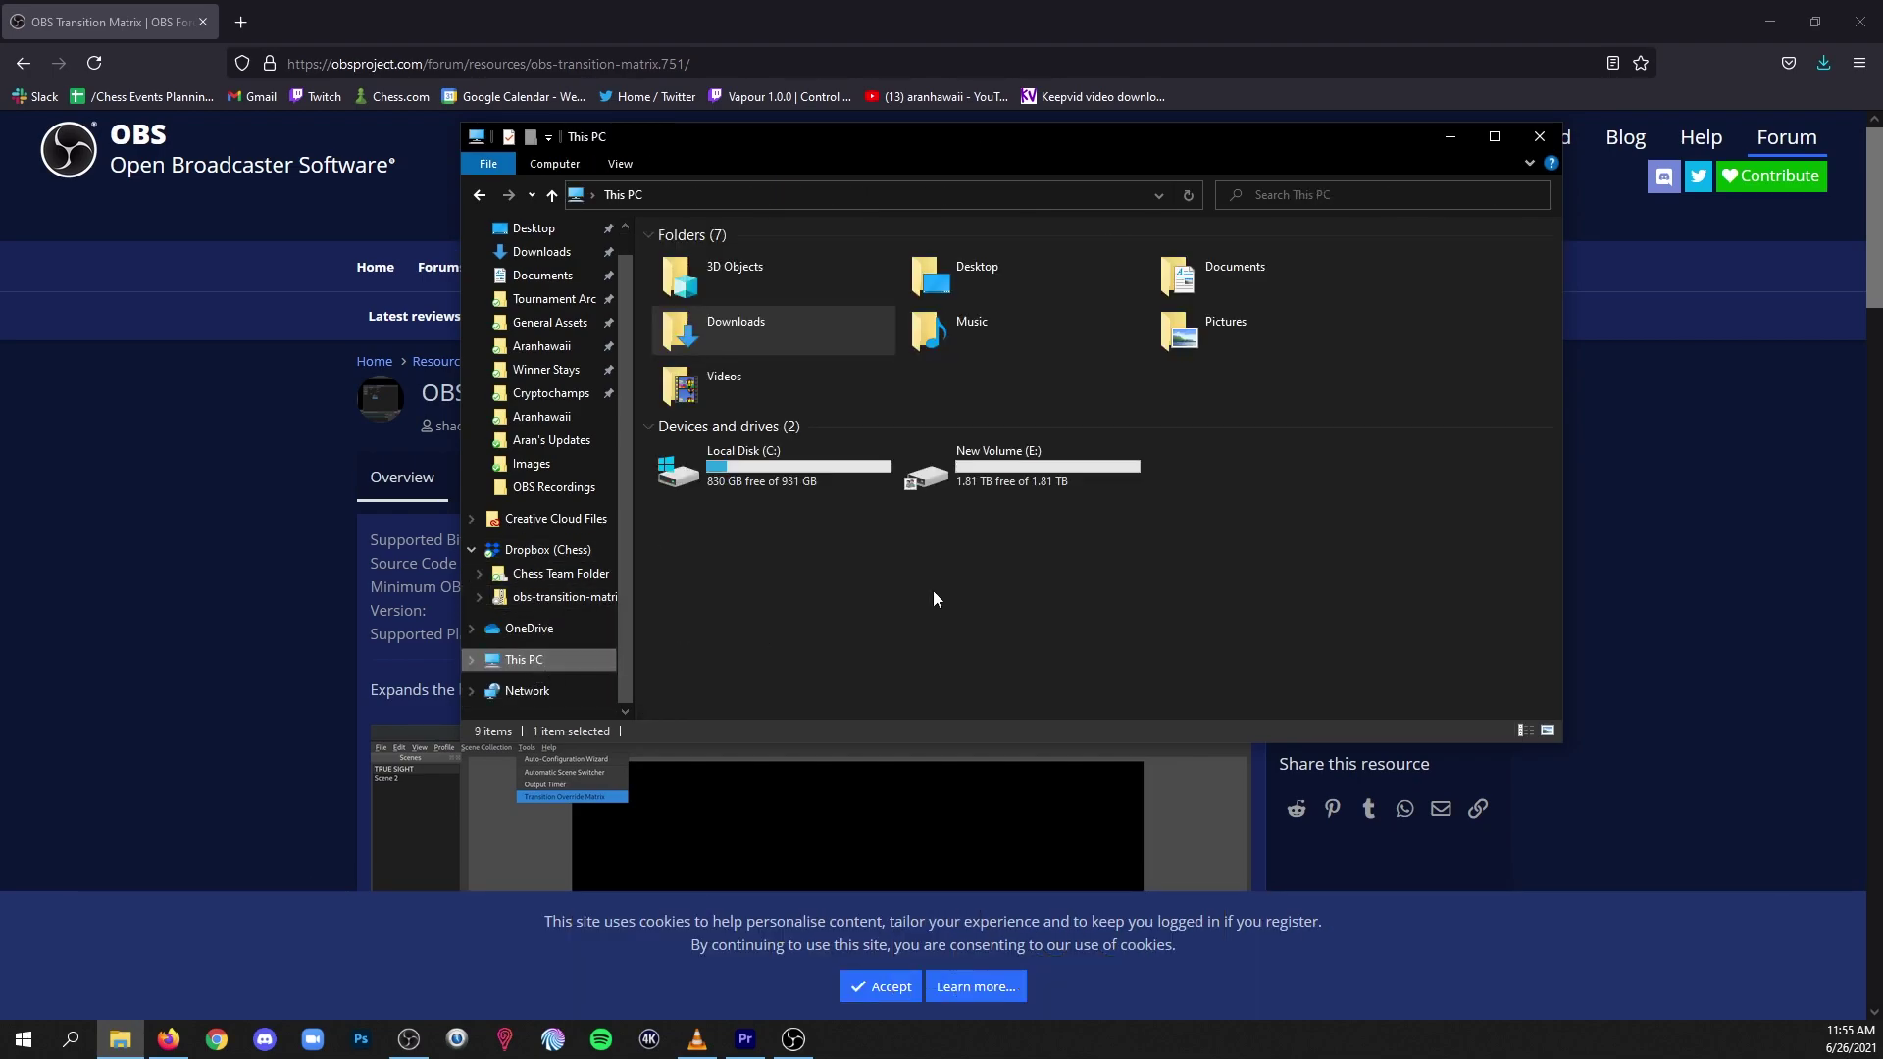
pyautogui.doubleClick(745, 462)
pyautogui.doubleClick(749, 294)
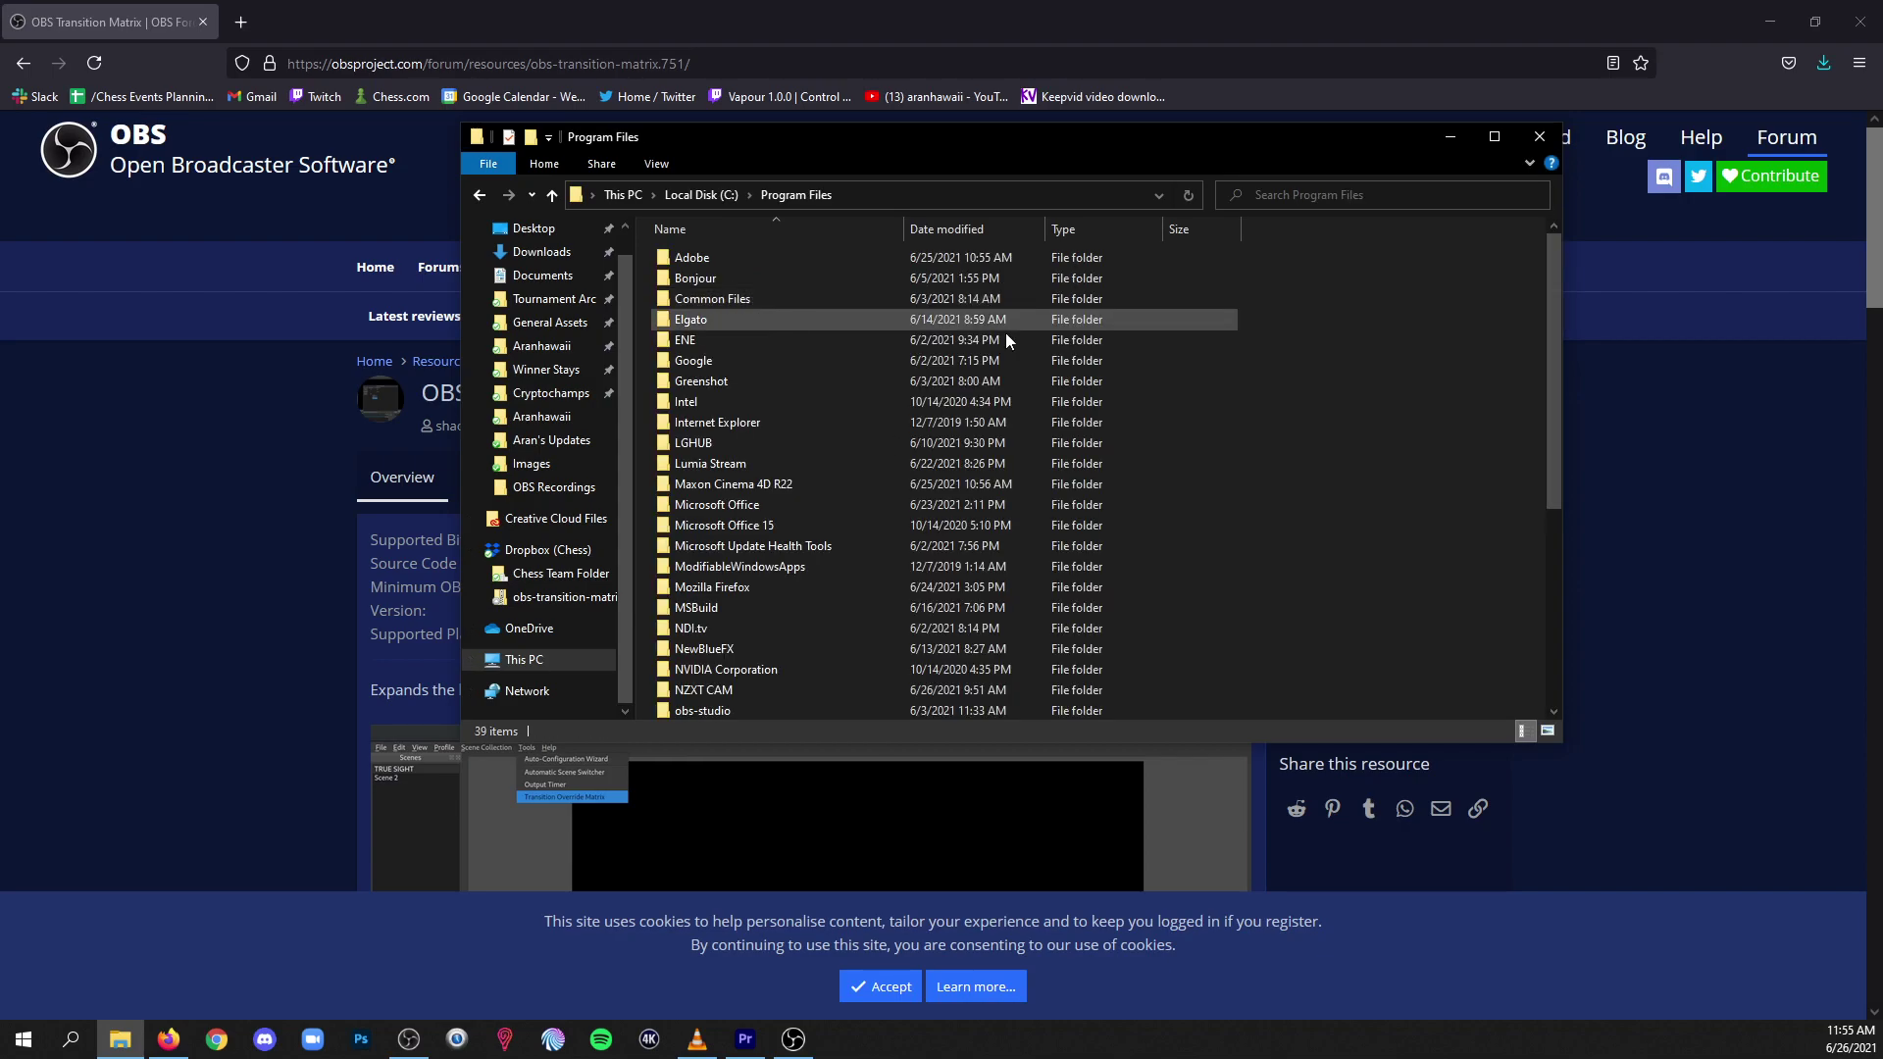
pyautogui.scroll(-6, 750, 538)
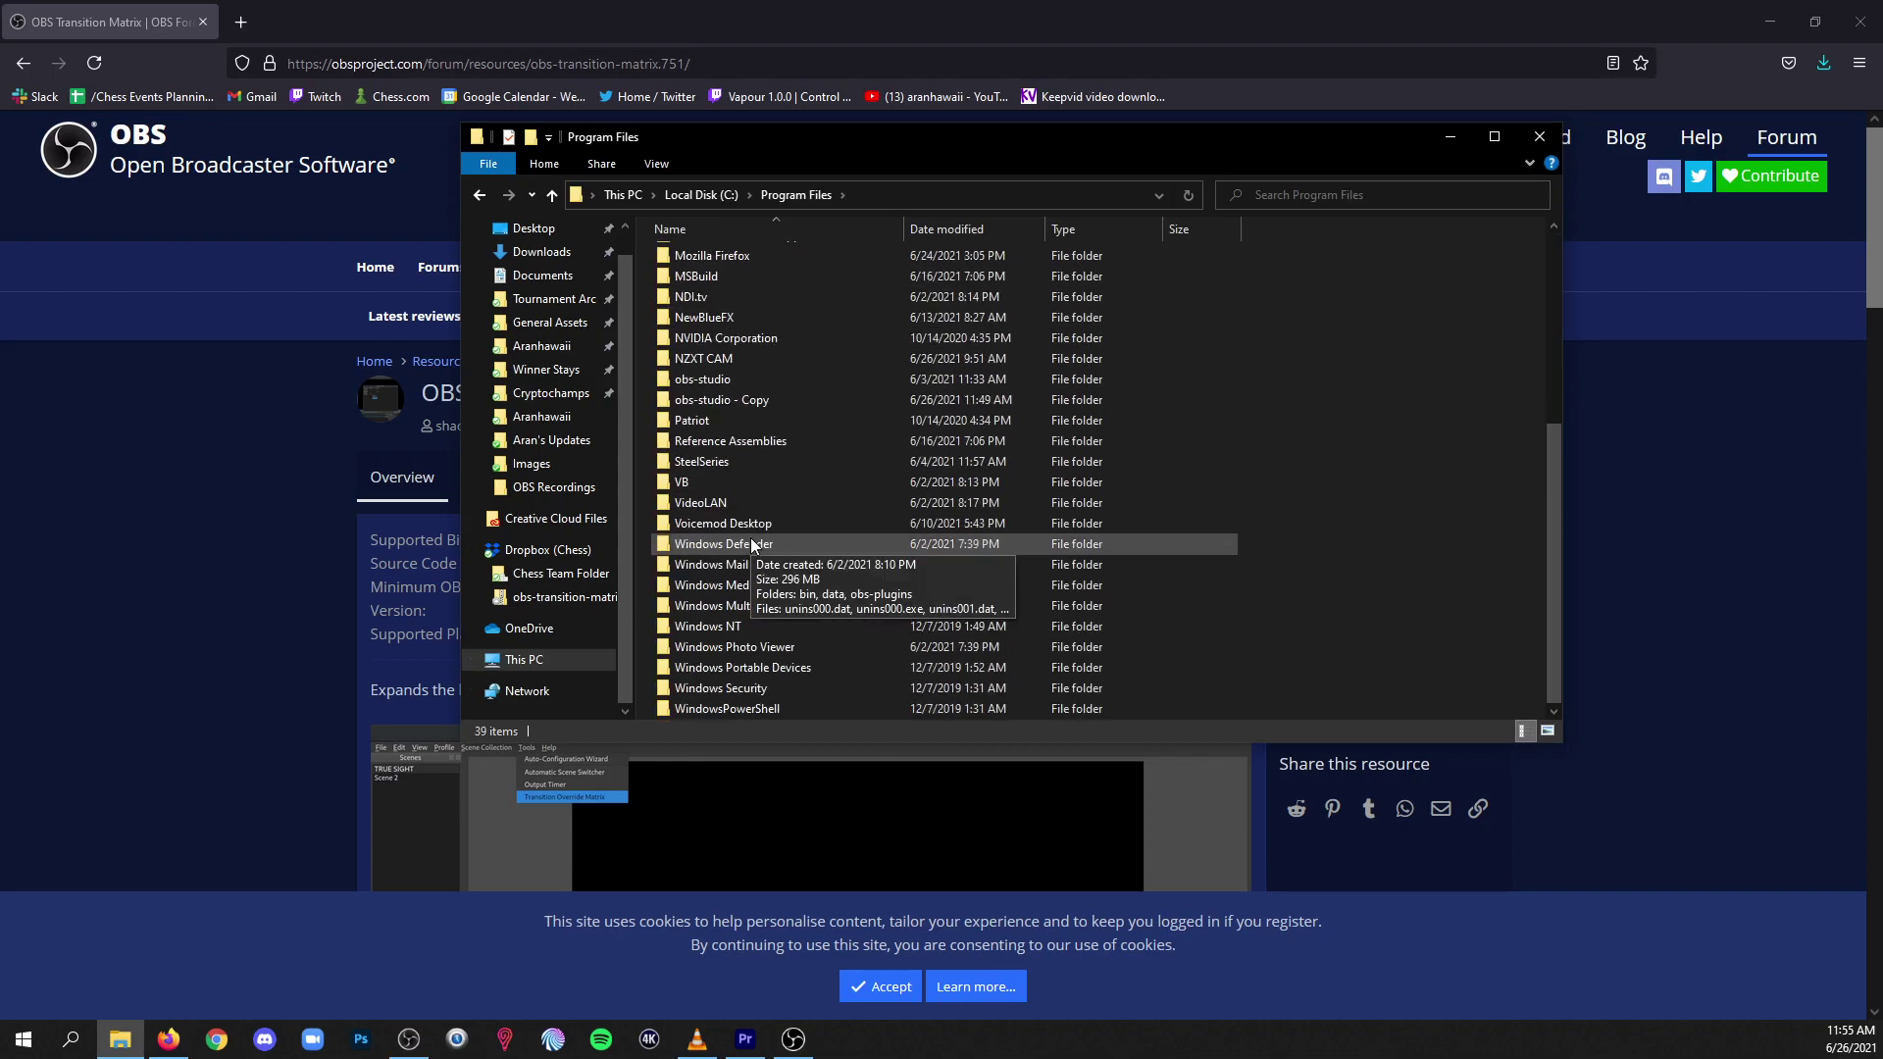
pyautogui.doubleClick(793, 402)
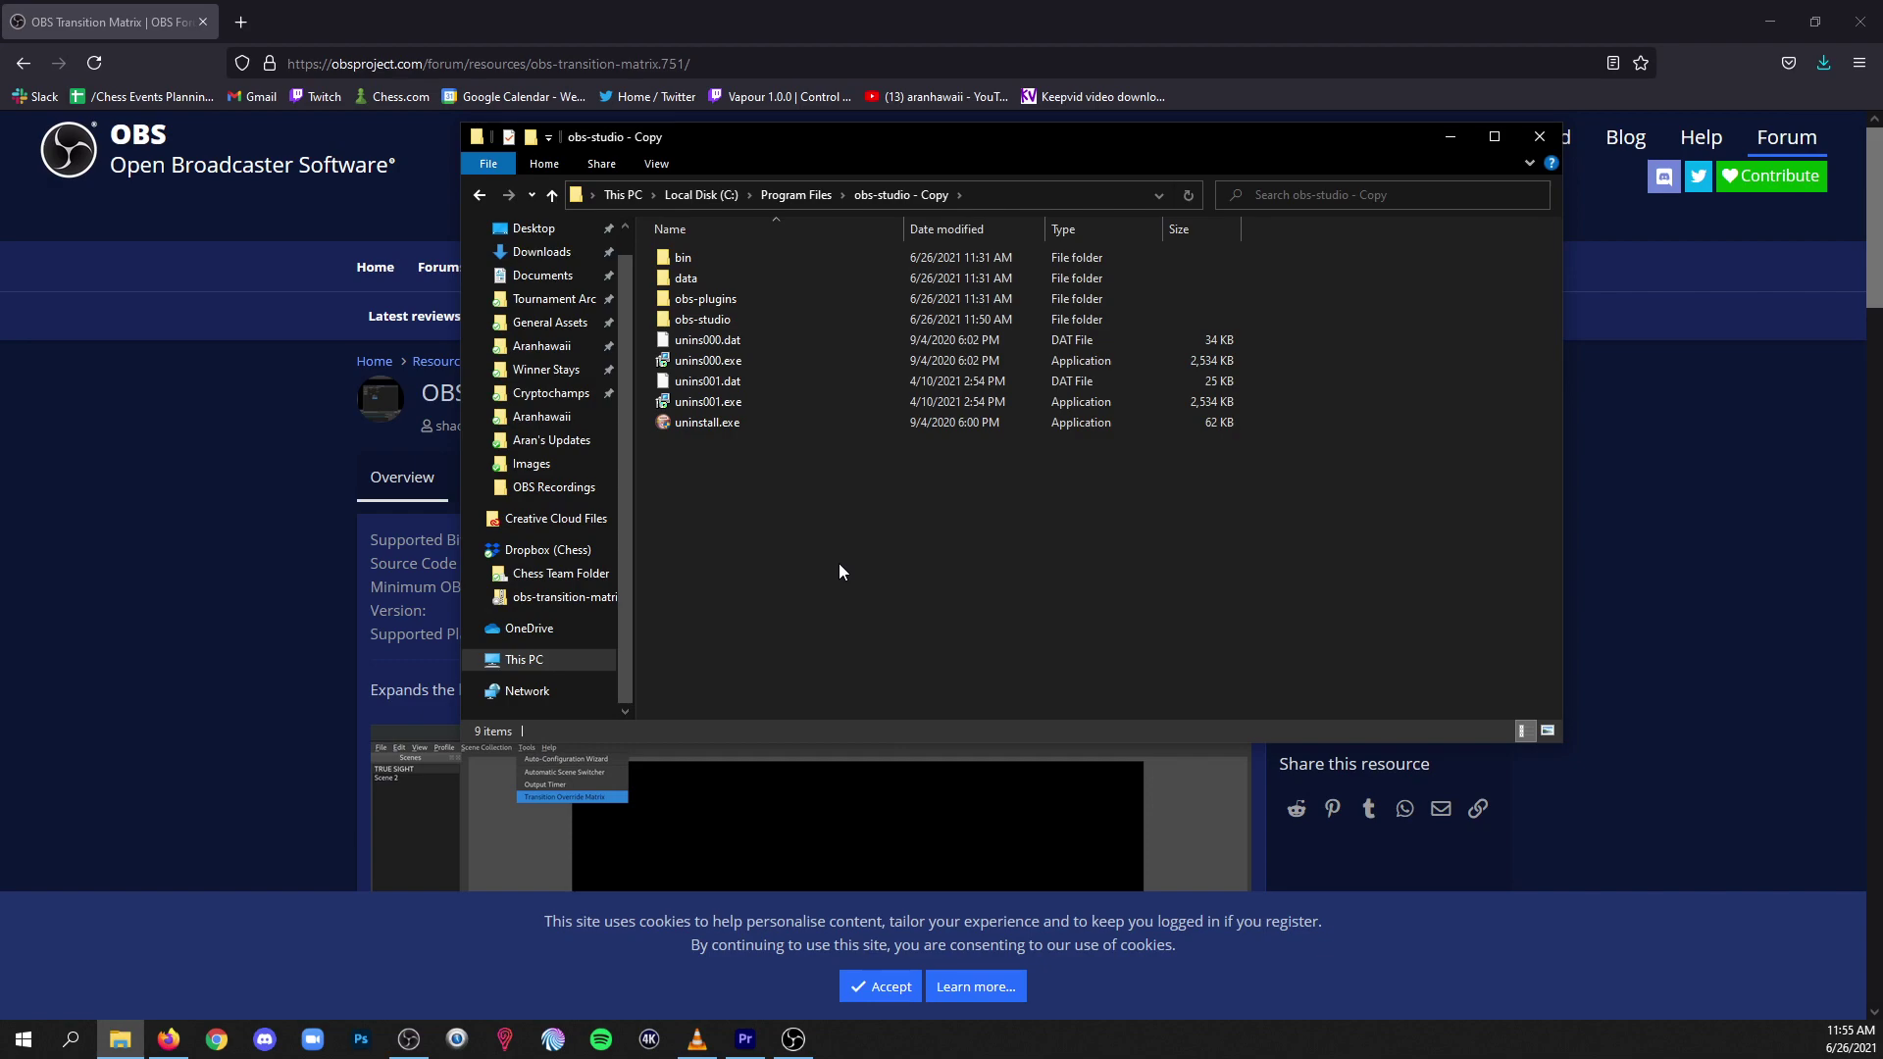
pyautogui.hotkey('ctrl', 'v')
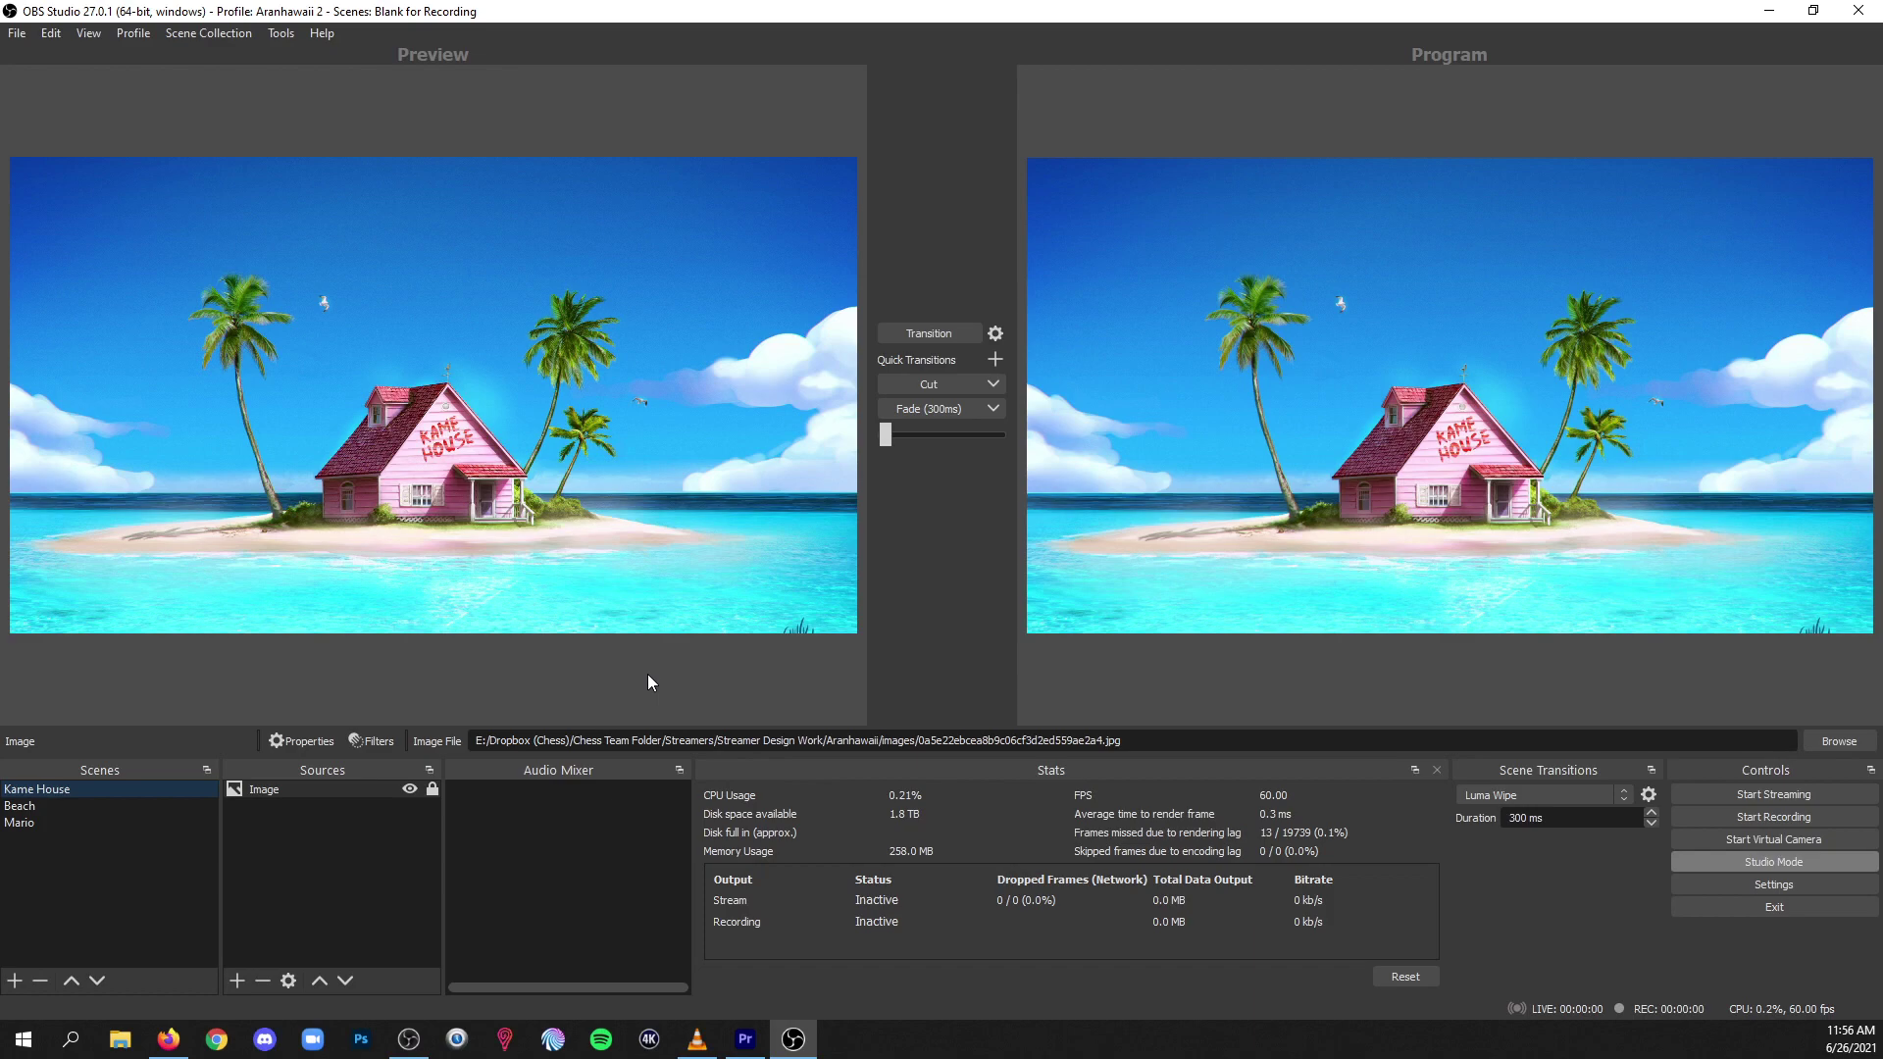
# Step: Create Luma Wipe (2) using the Parallel Zigzag Vertical pattern, preview it and save
pyautogui.click(1564, 798)
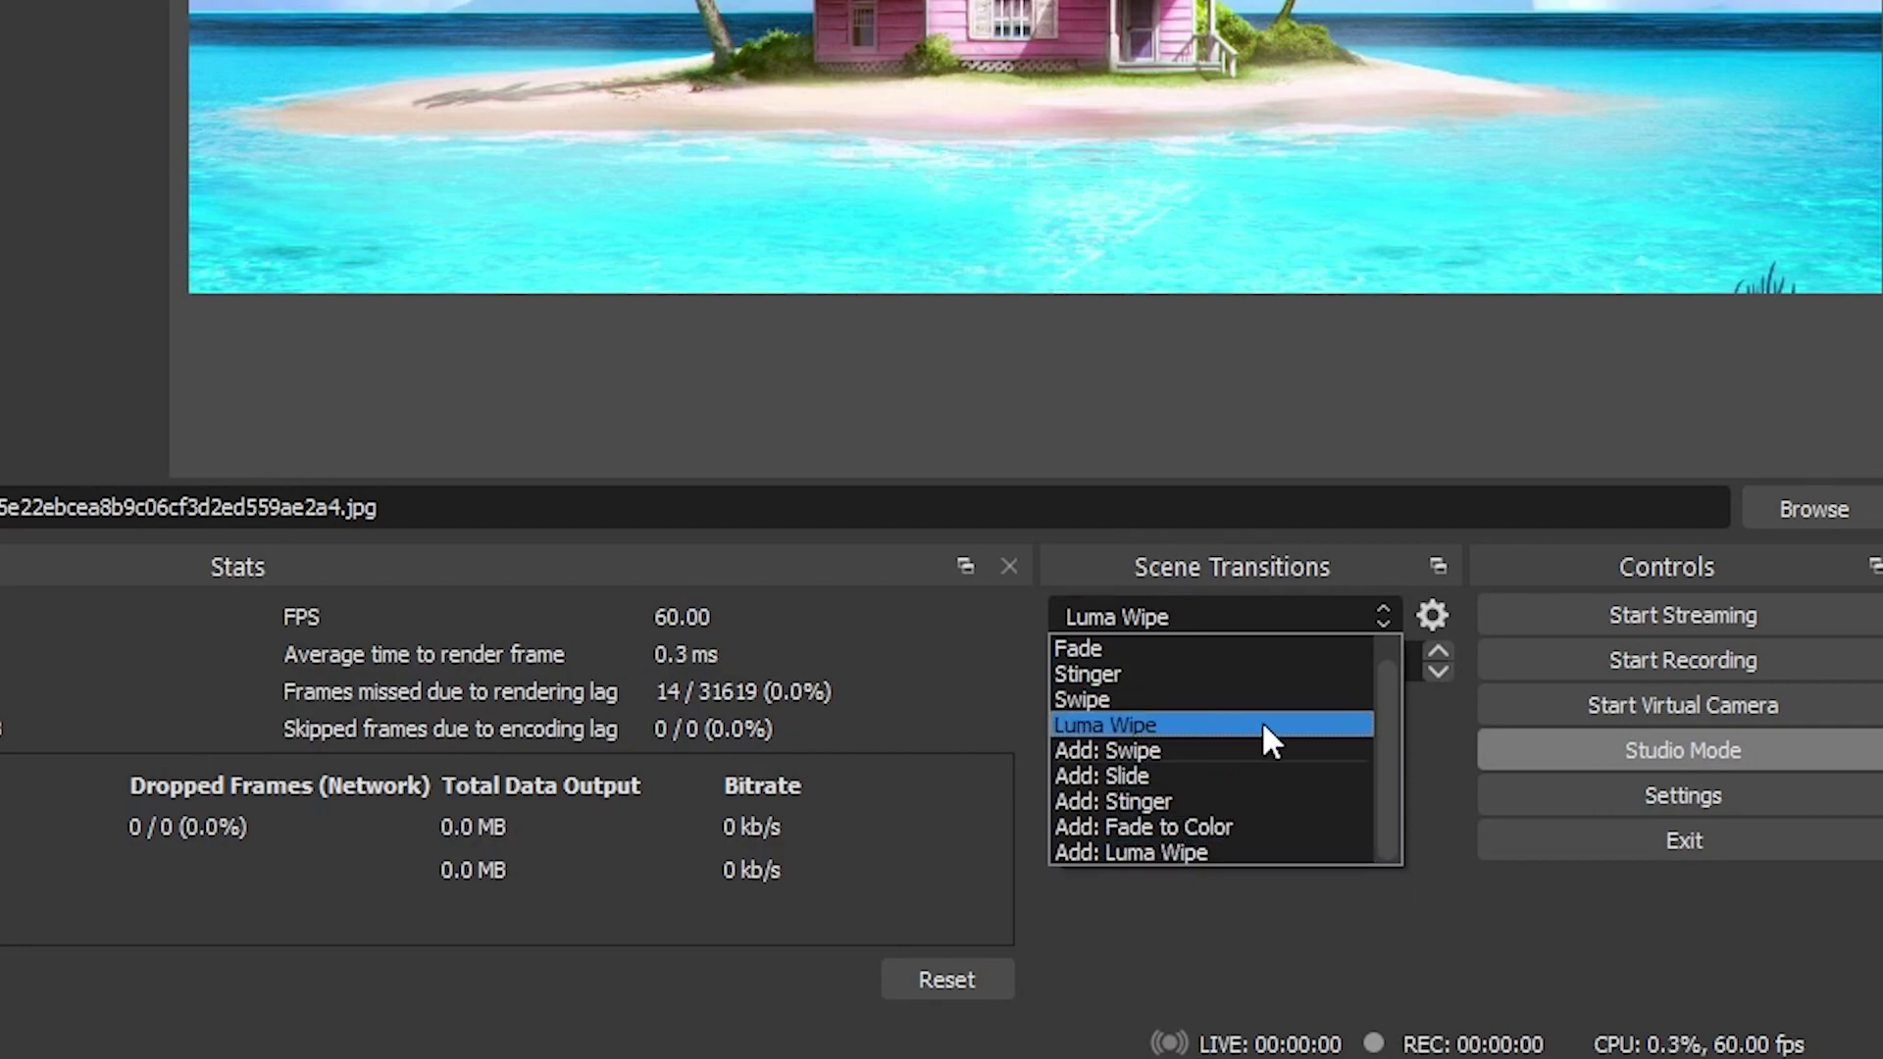
pyautogui.click(1248, 852)
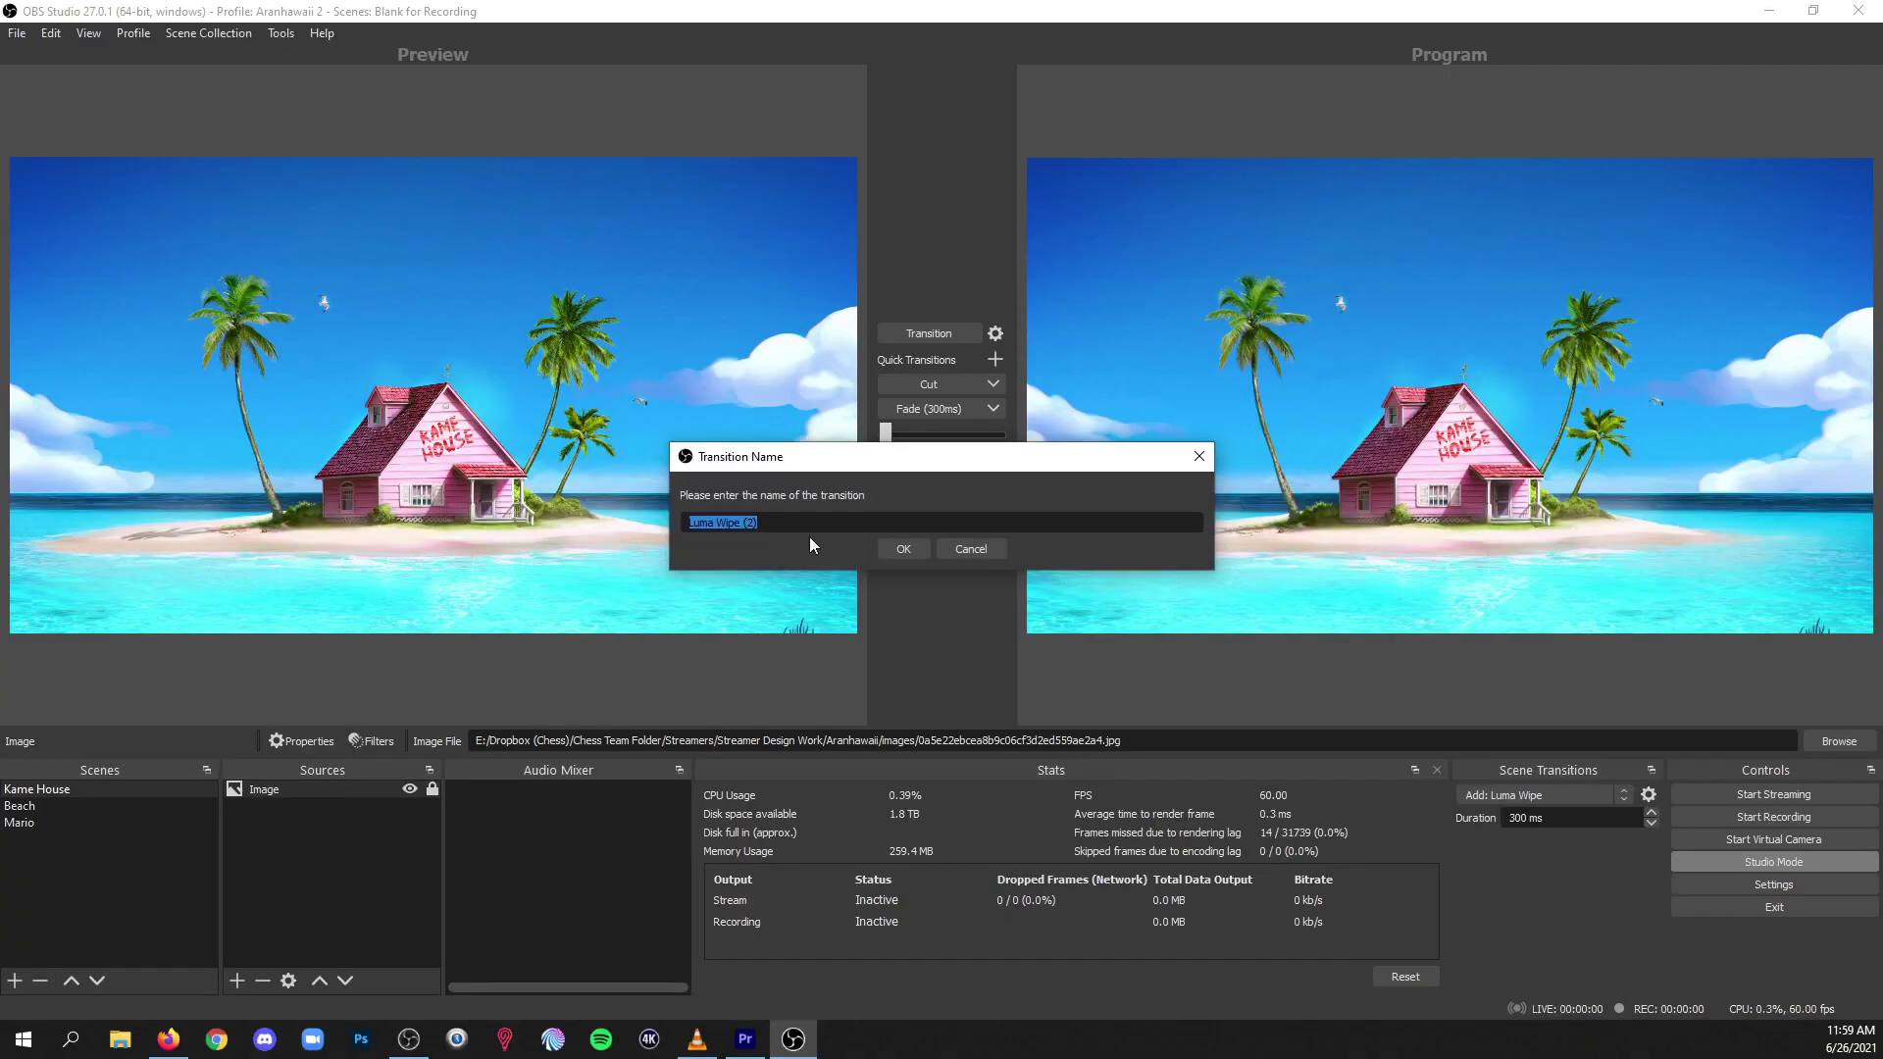
pyautogui.click(783, 523)
pyautogui.click(903, 548)
pyautogui.click(638, 767)
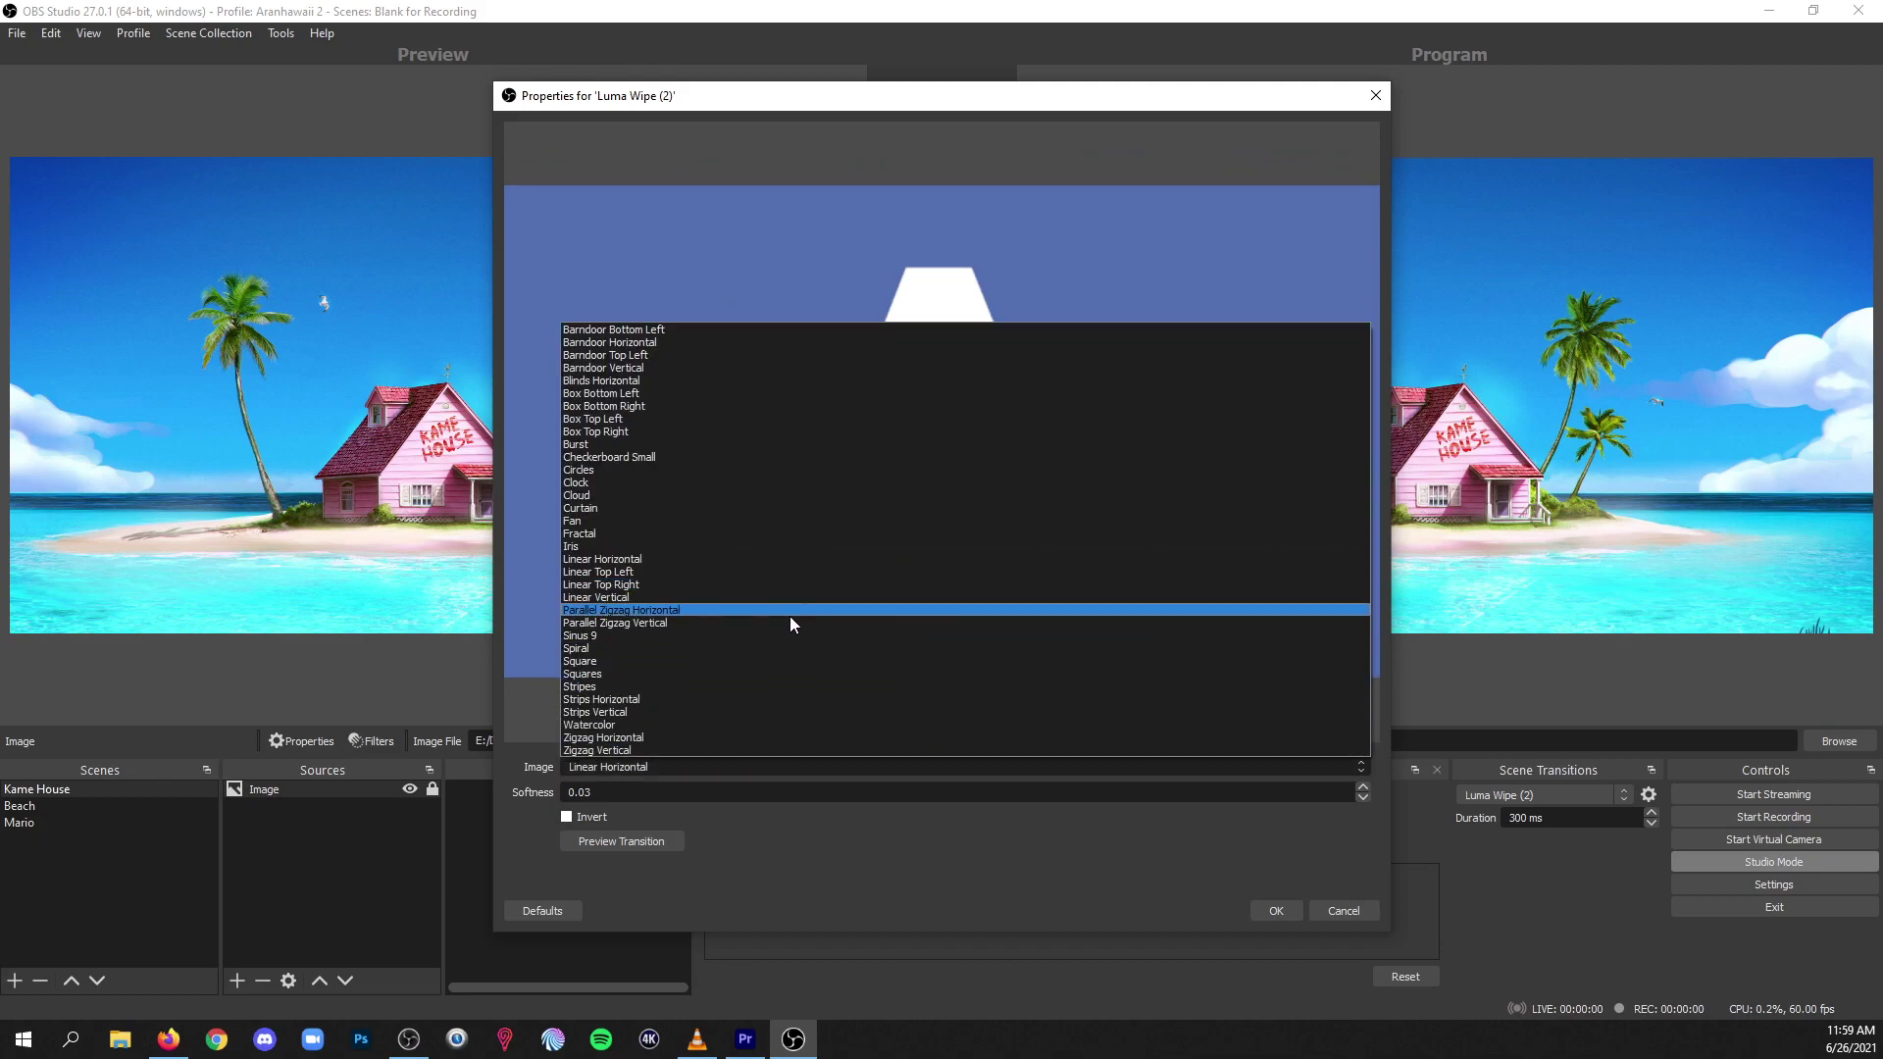
pyautogui.click(792, 623)
pyautogui.click(610, 846)
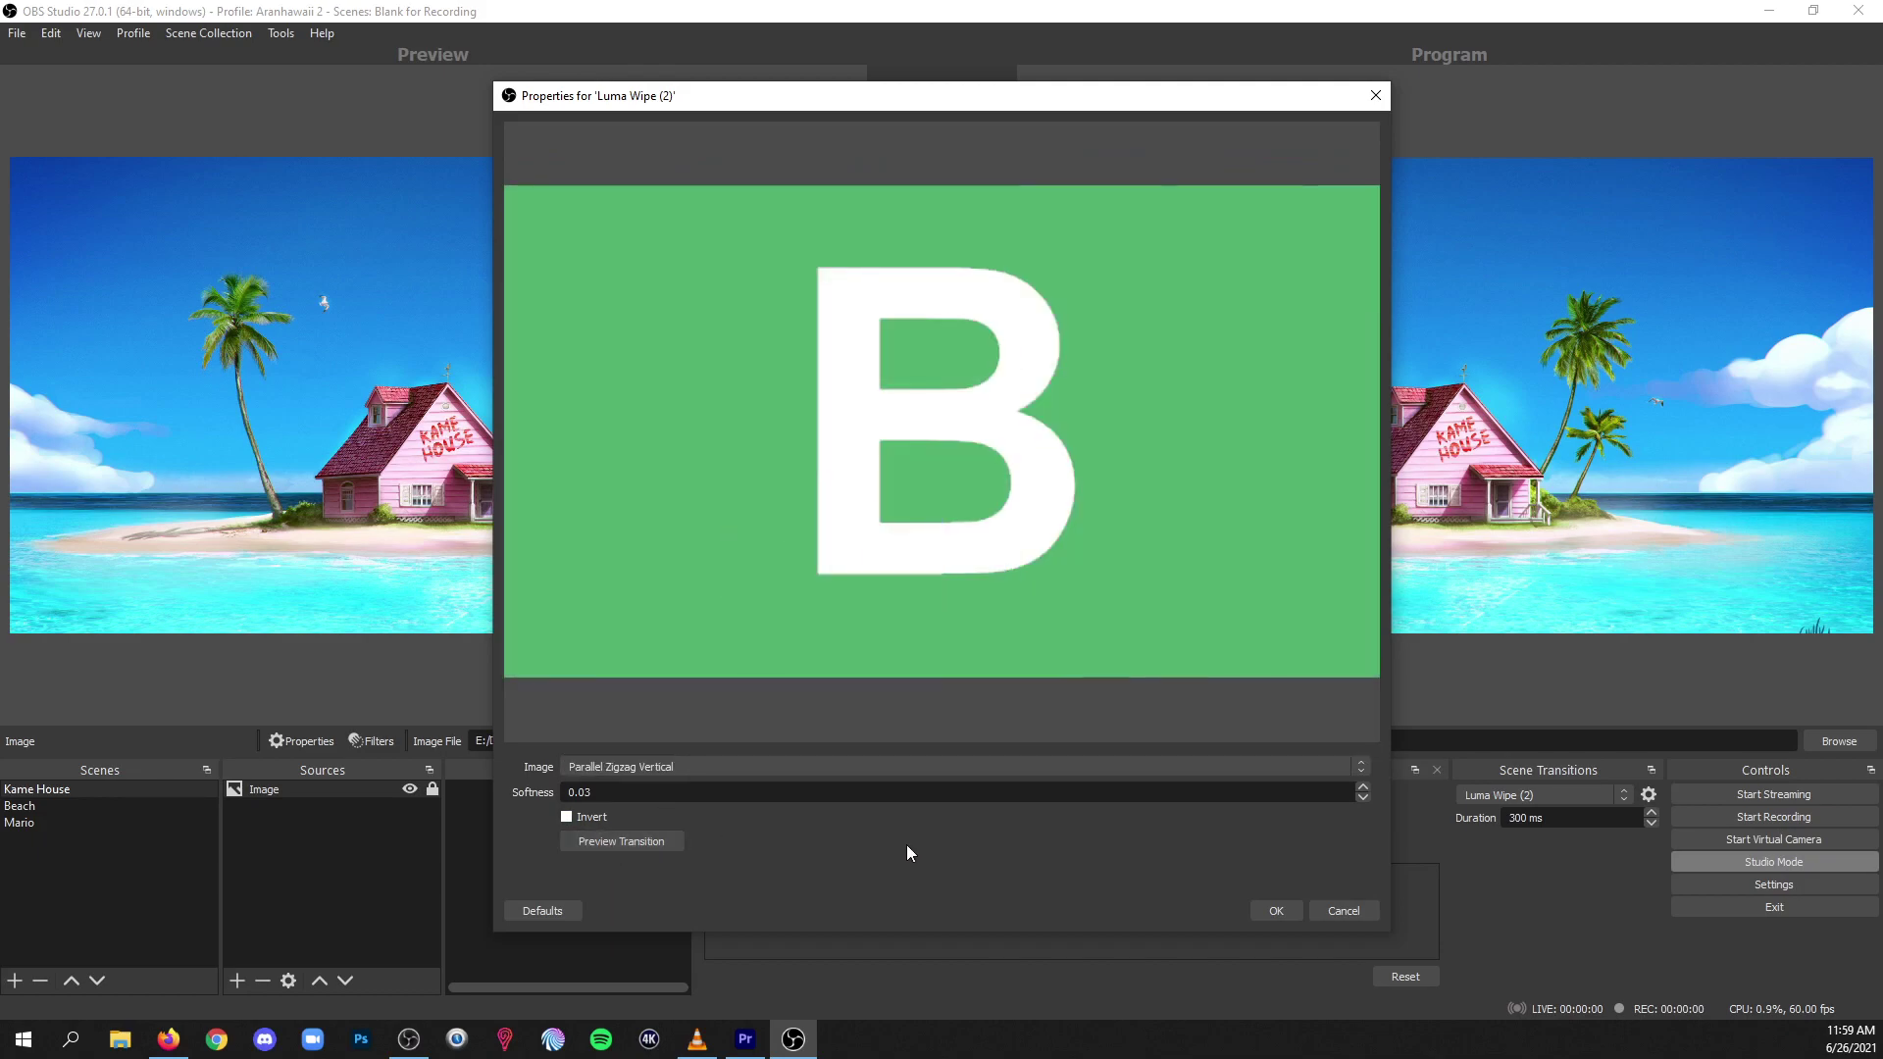
pyautogui.click(1277, 910)
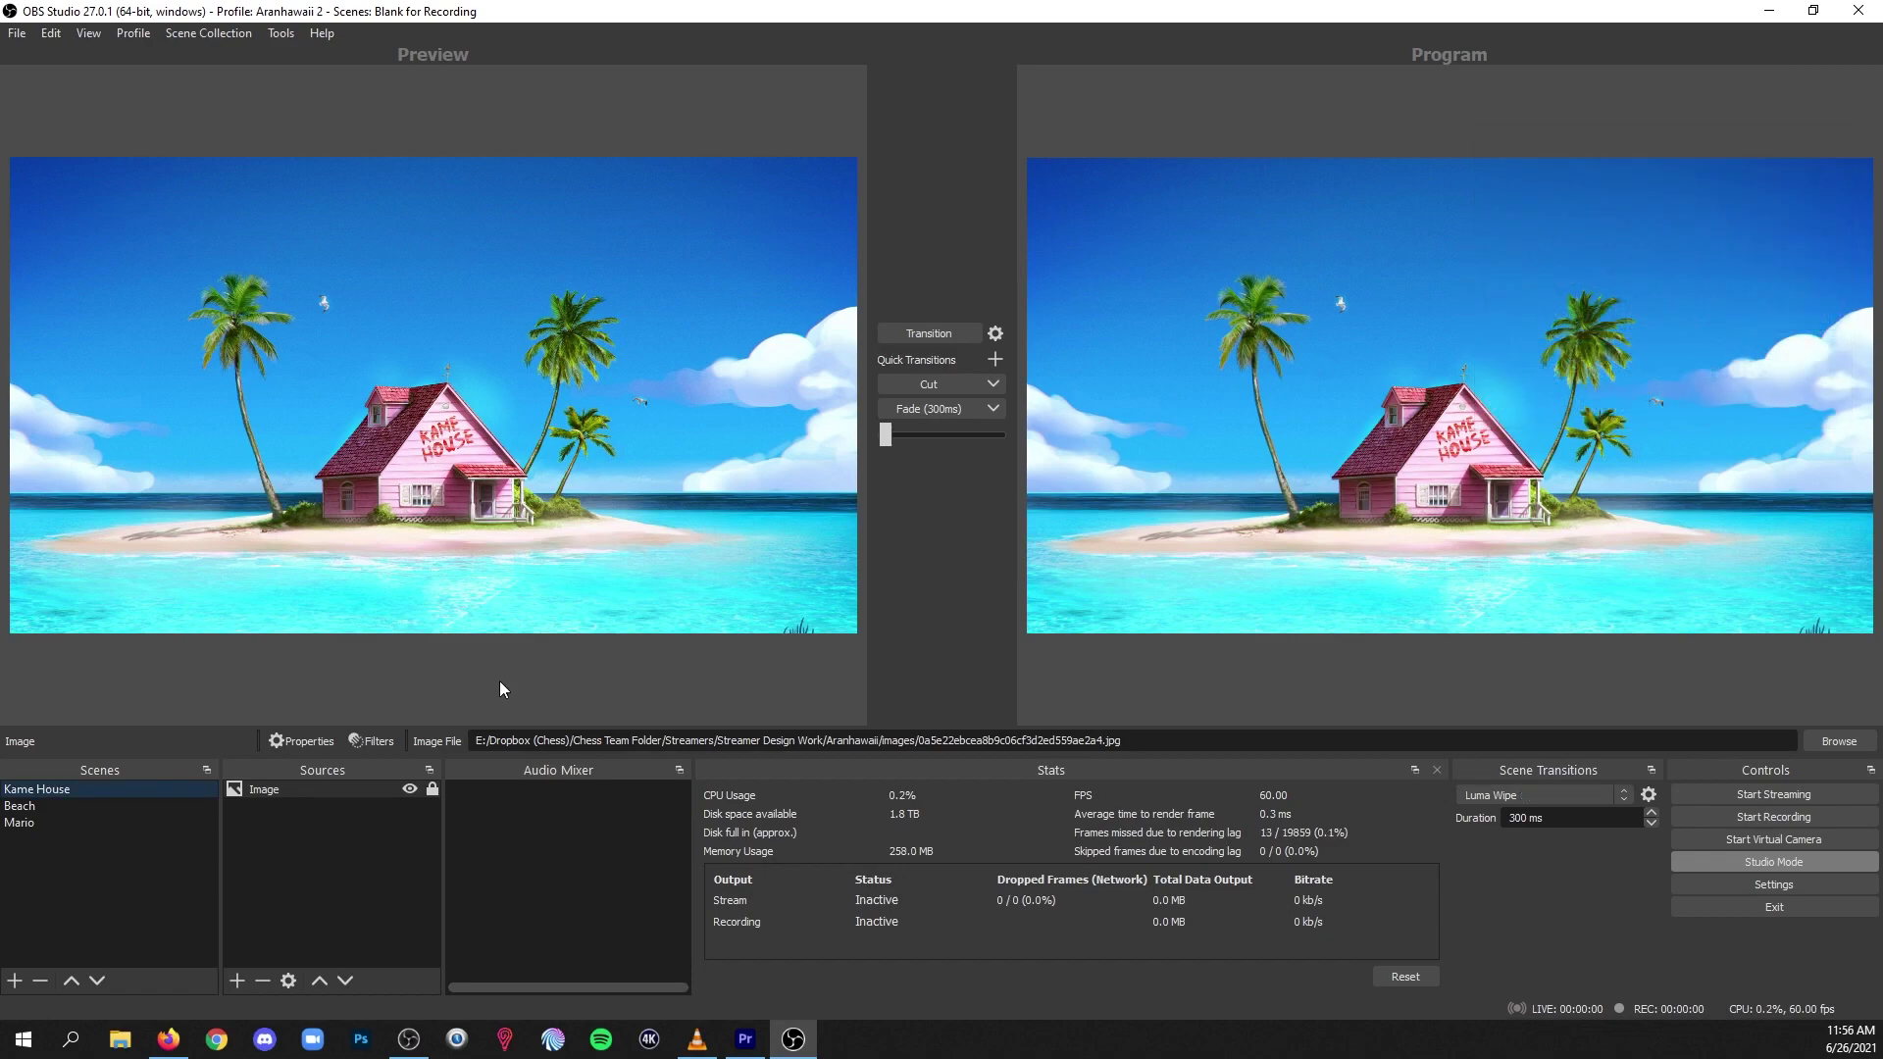
pyautogui.click(94, 805)
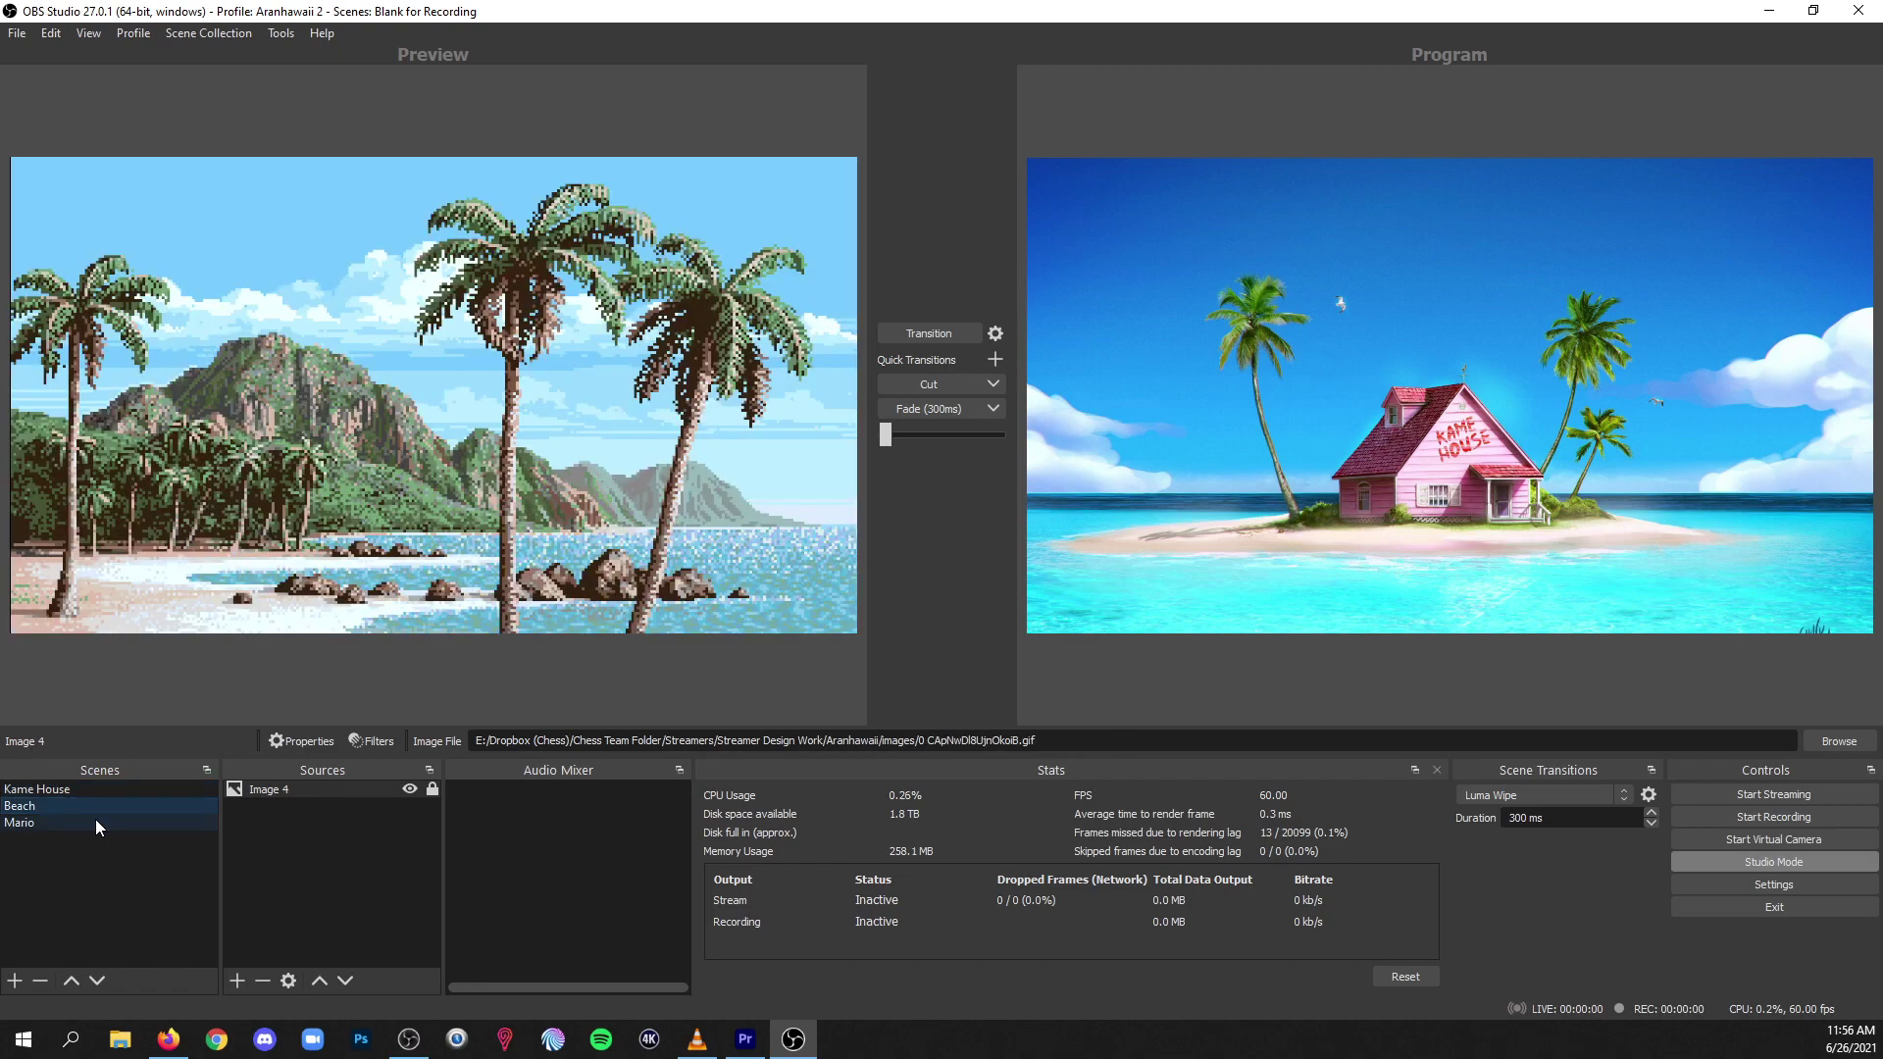
pyautogui.click(96, 822)
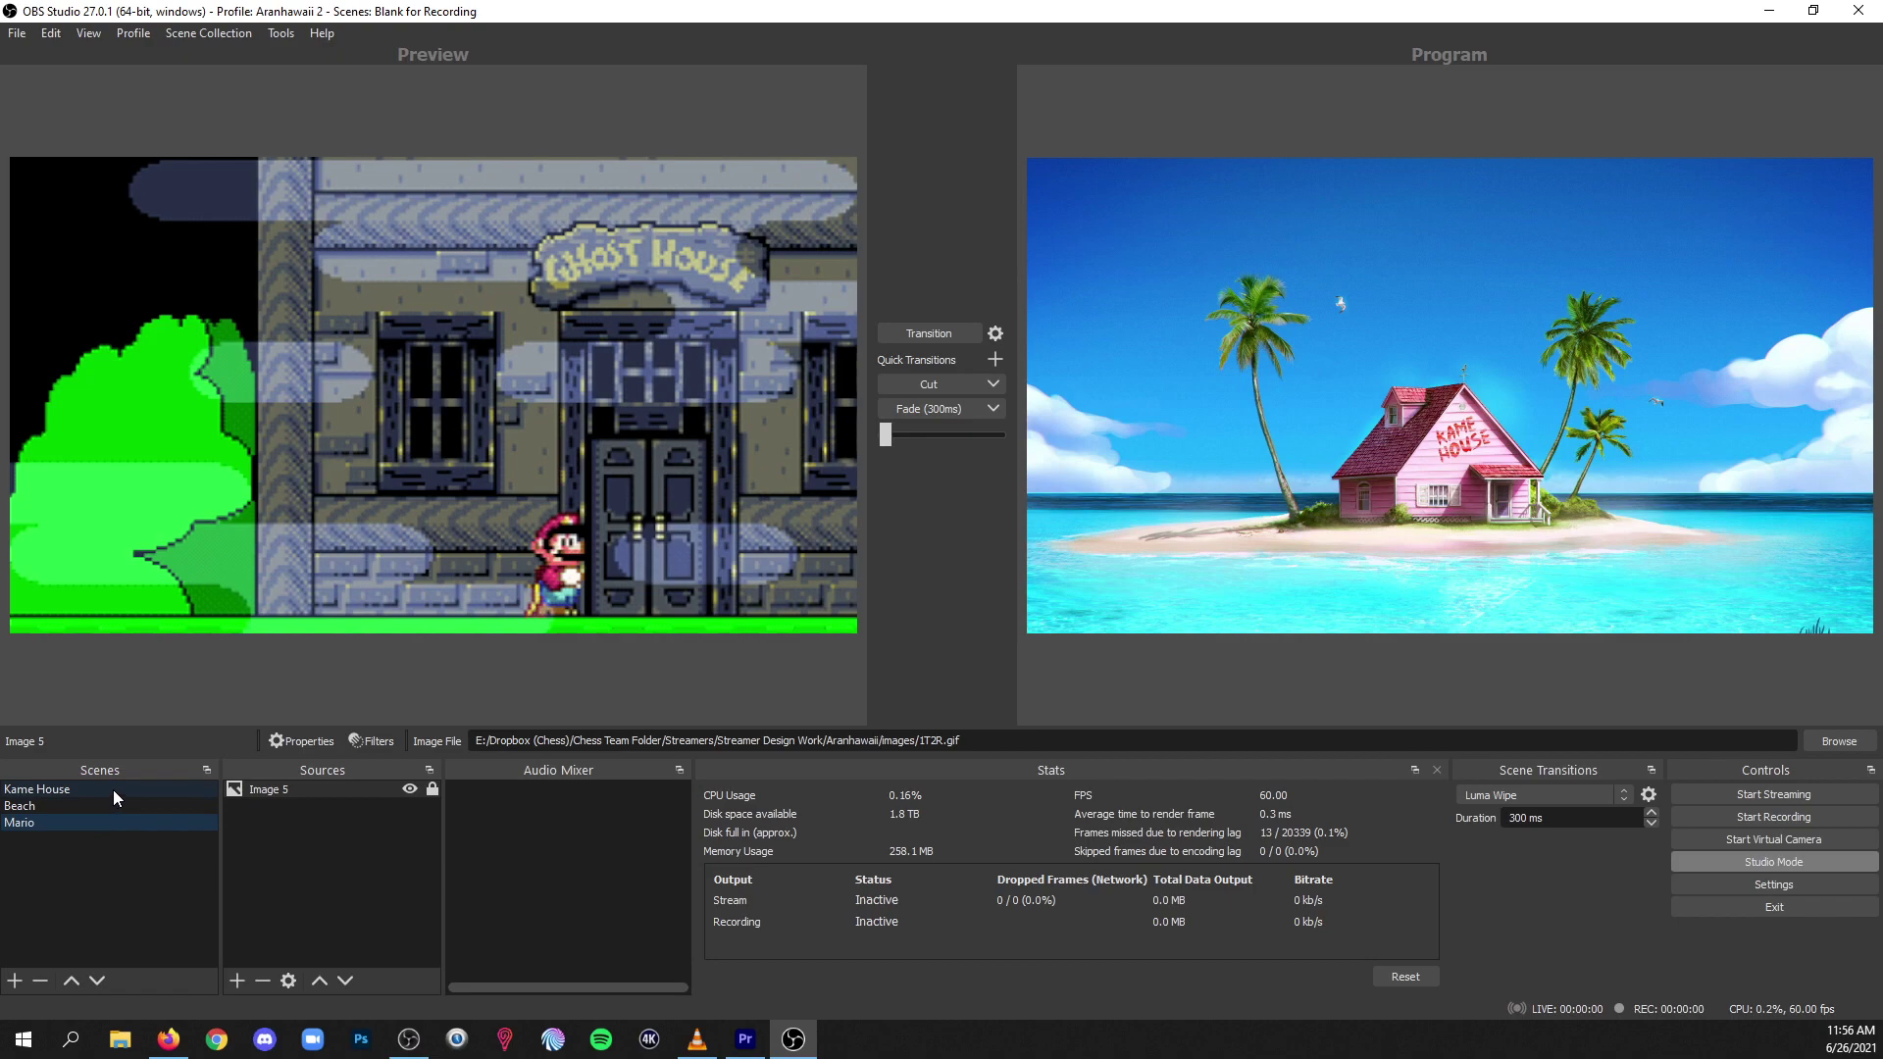
pyautogui.click(114, 790)
pyautogui.click(113, 806)
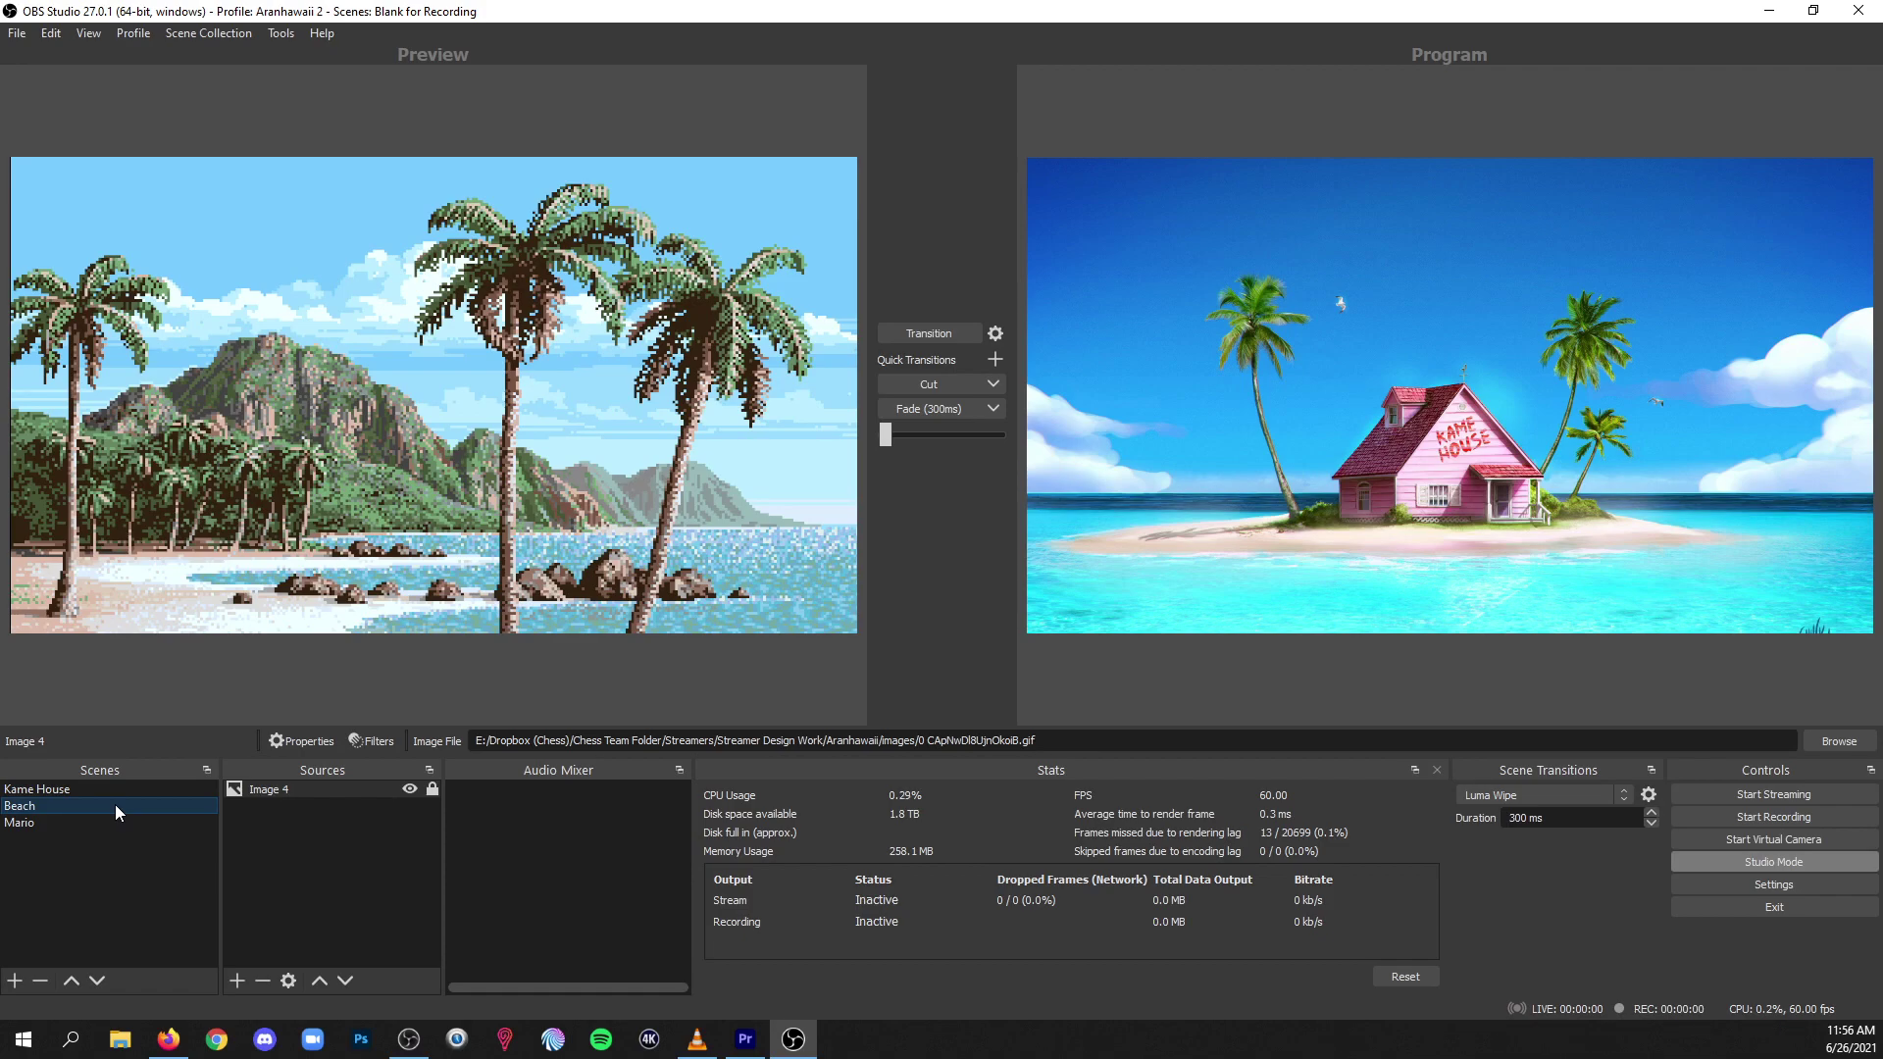
pyautogui.click(115, 790)
pyautogui.click(98, 823)
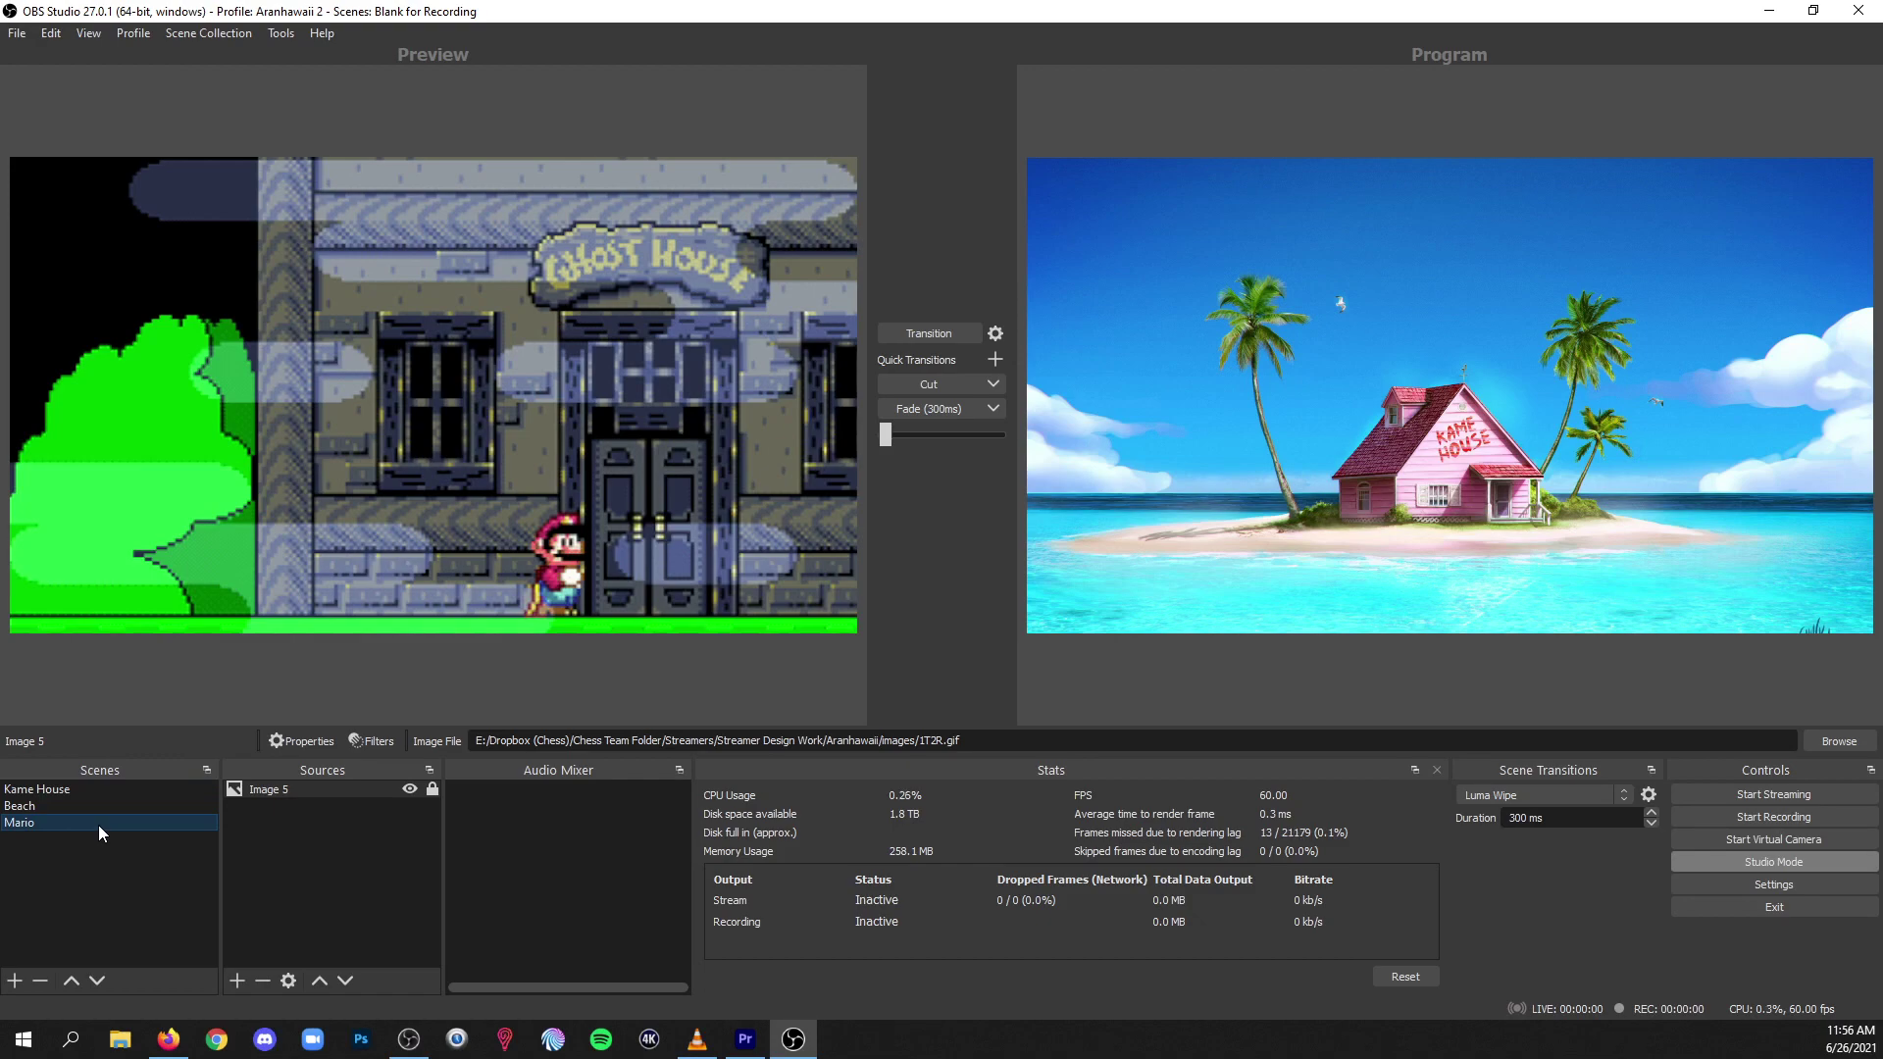
pyautogui.click(280, 33)
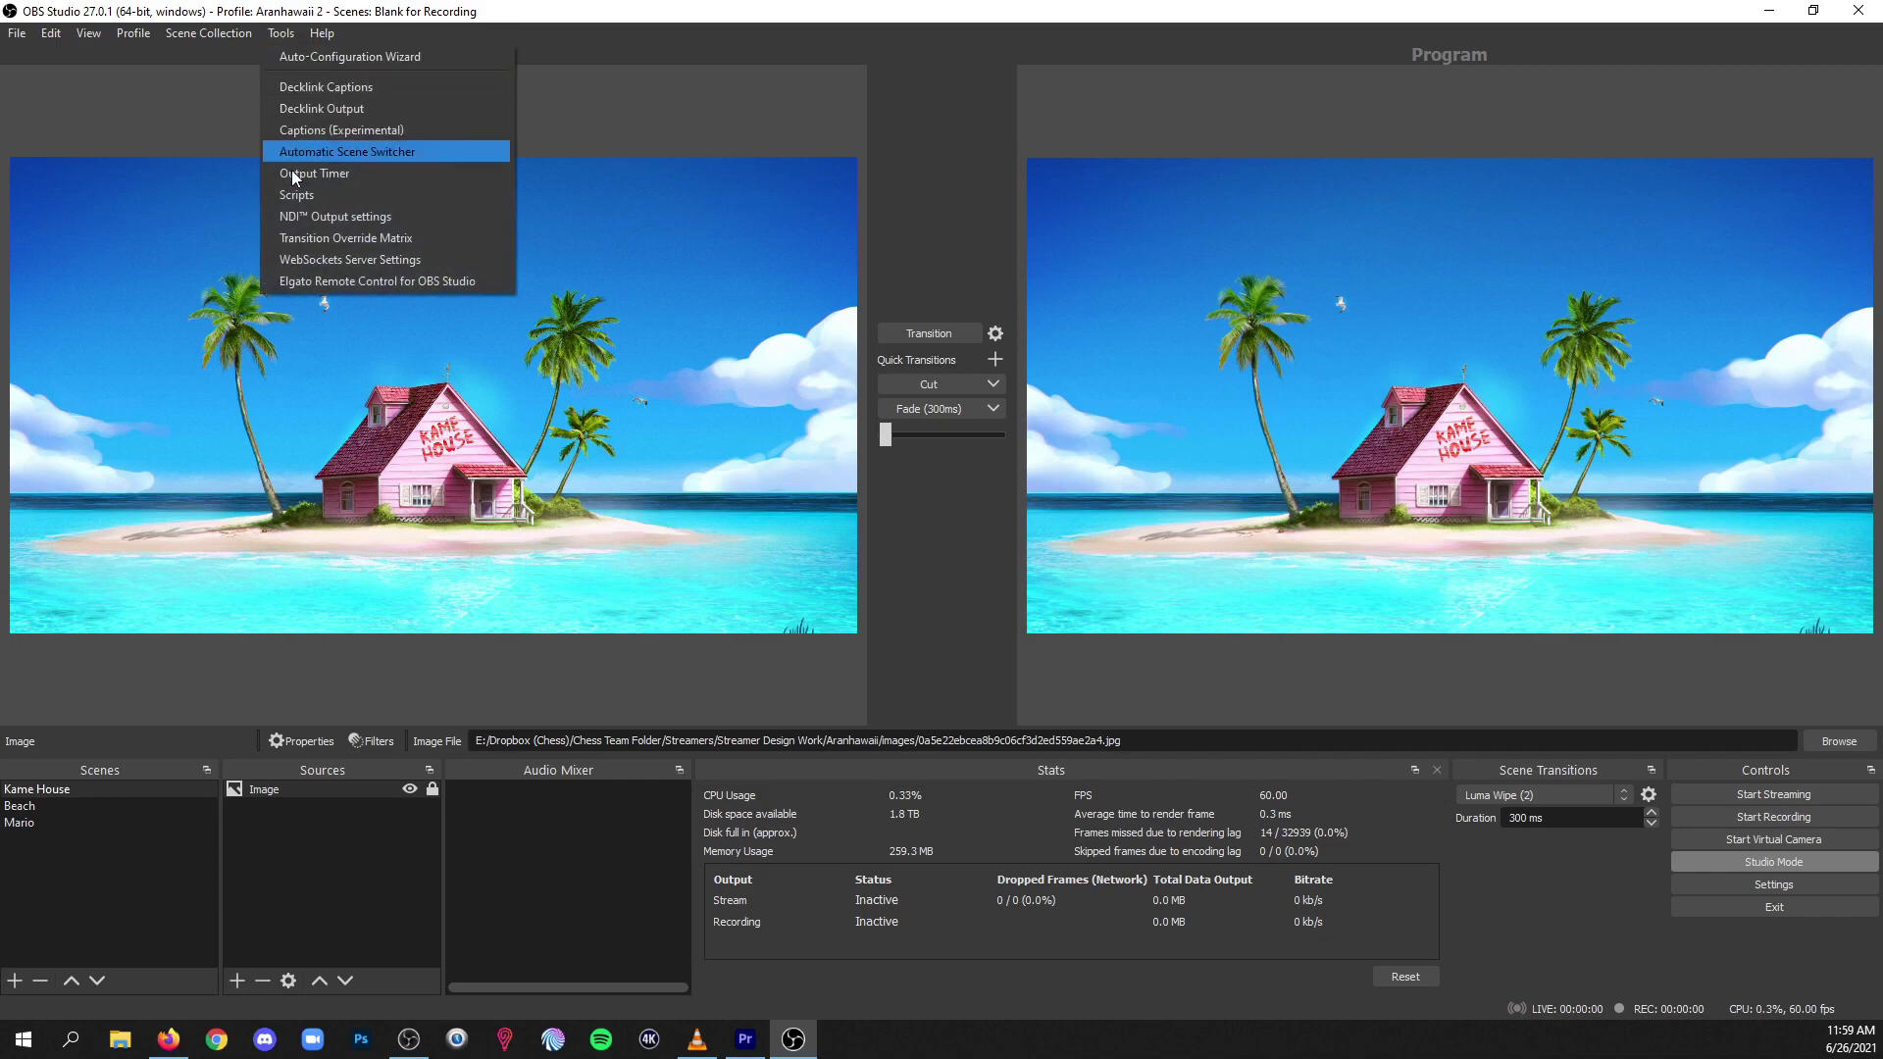
# Step: In the Transition Override Matrix, set Kame House→Beach to Fade with a 1000ms duration
pyautogui.click(322, 238)
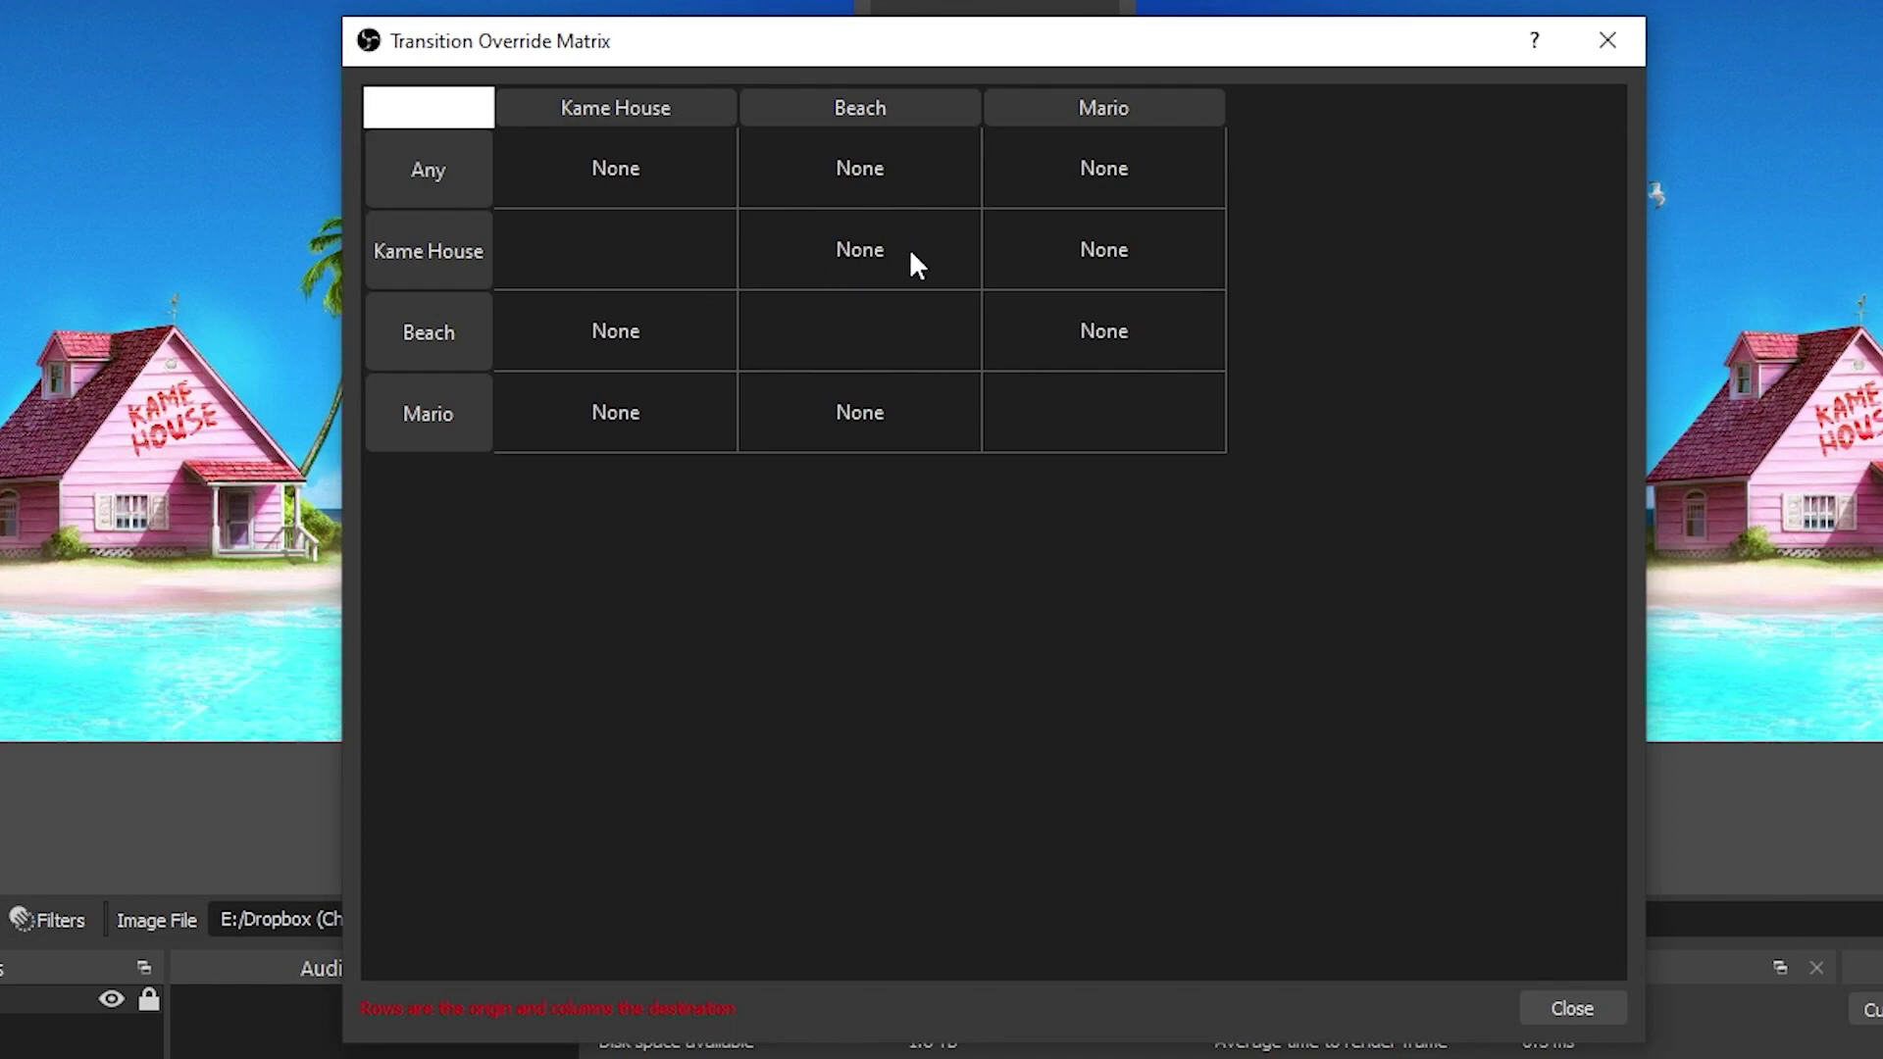
pyautogui.doubleClick(860, 251)
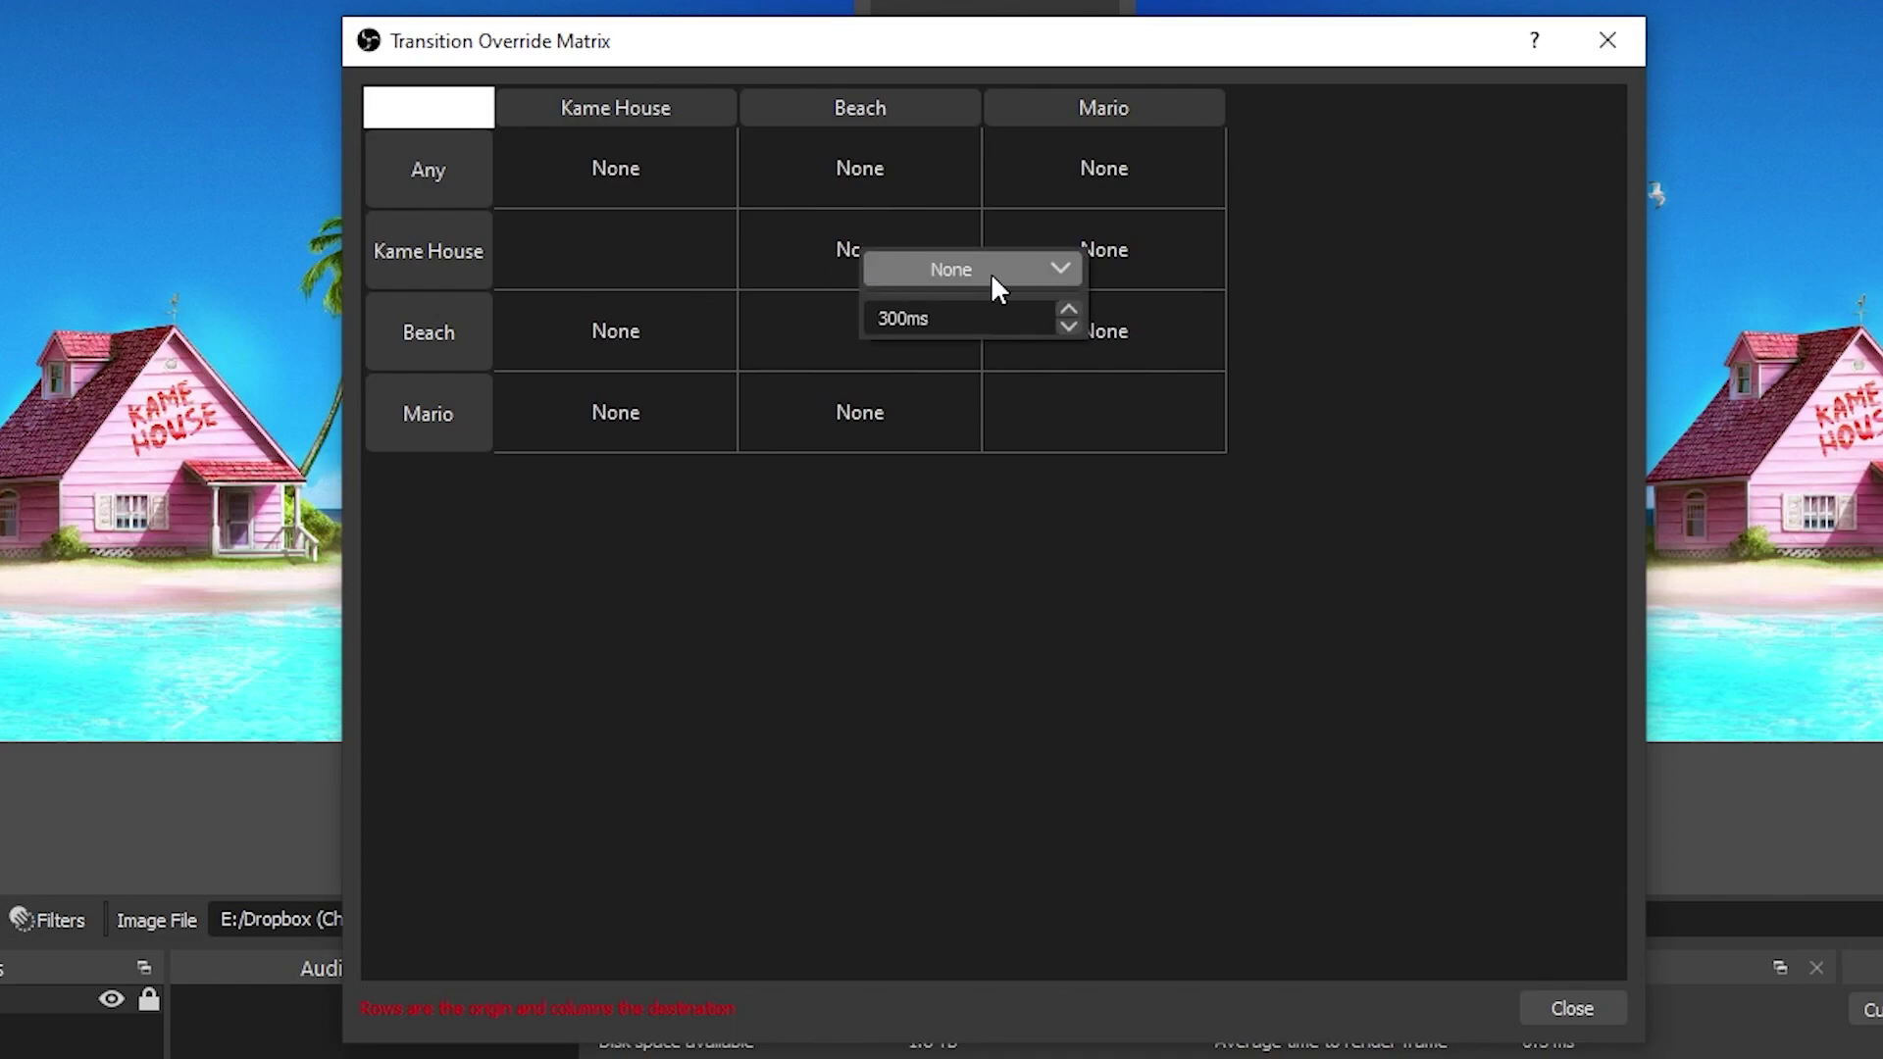
pyautogui.click(1017, 279)
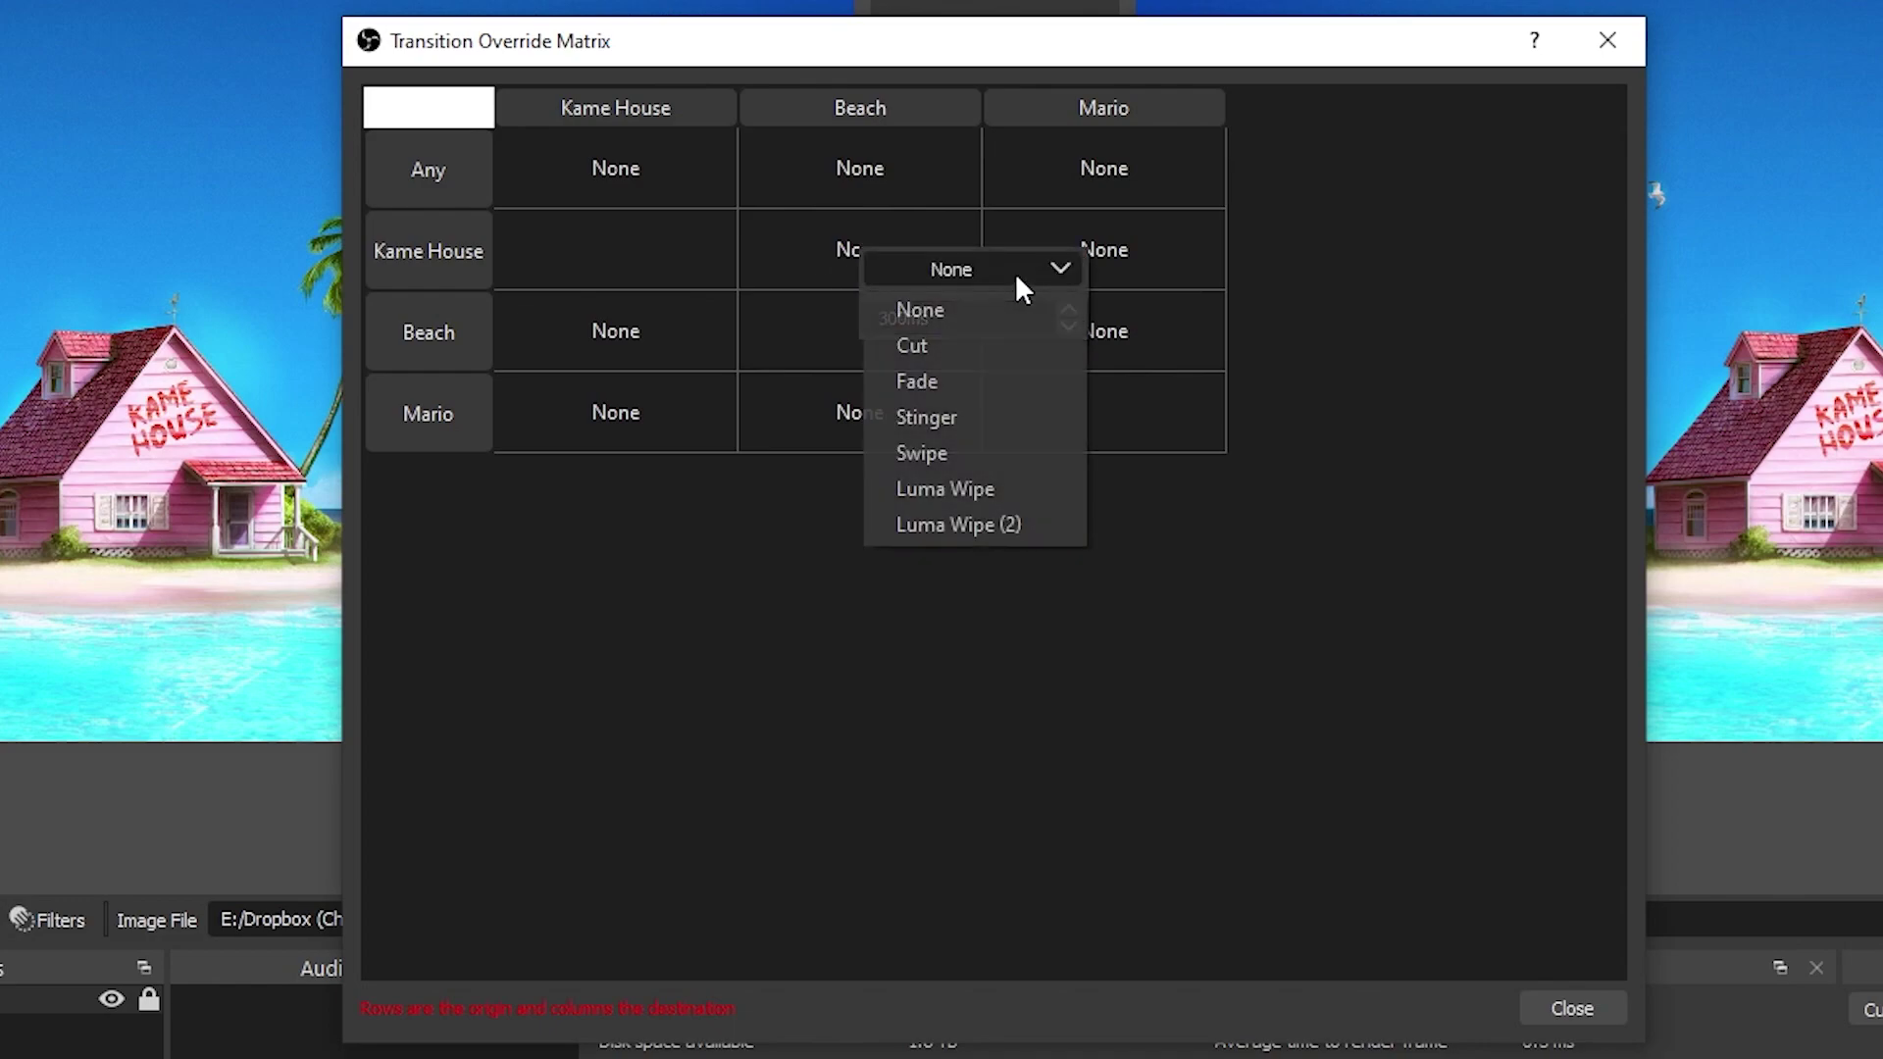
pyautogui.click(996, 379)
pyautogui.moveTo(877, 318); pyautogui.dragTo(888, 317)
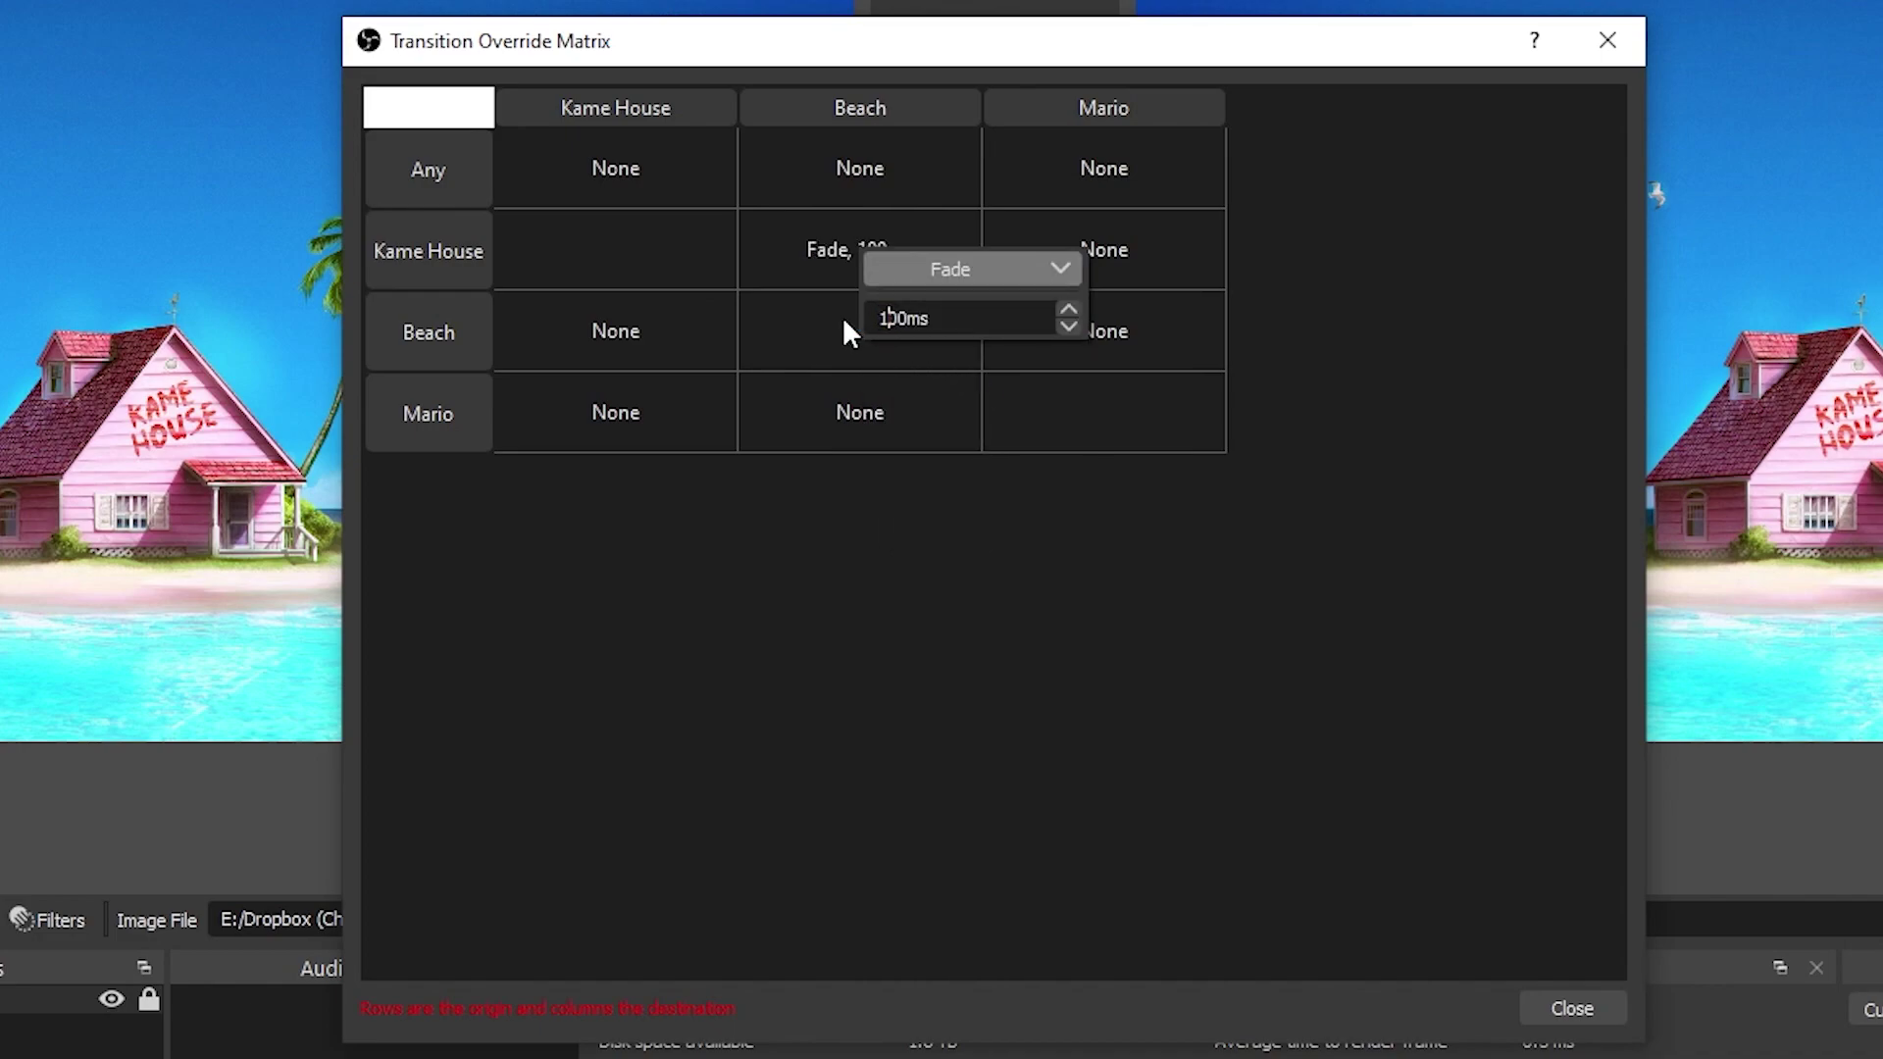
pyautogui.write('10')
pyautogui.click(1001, 620)
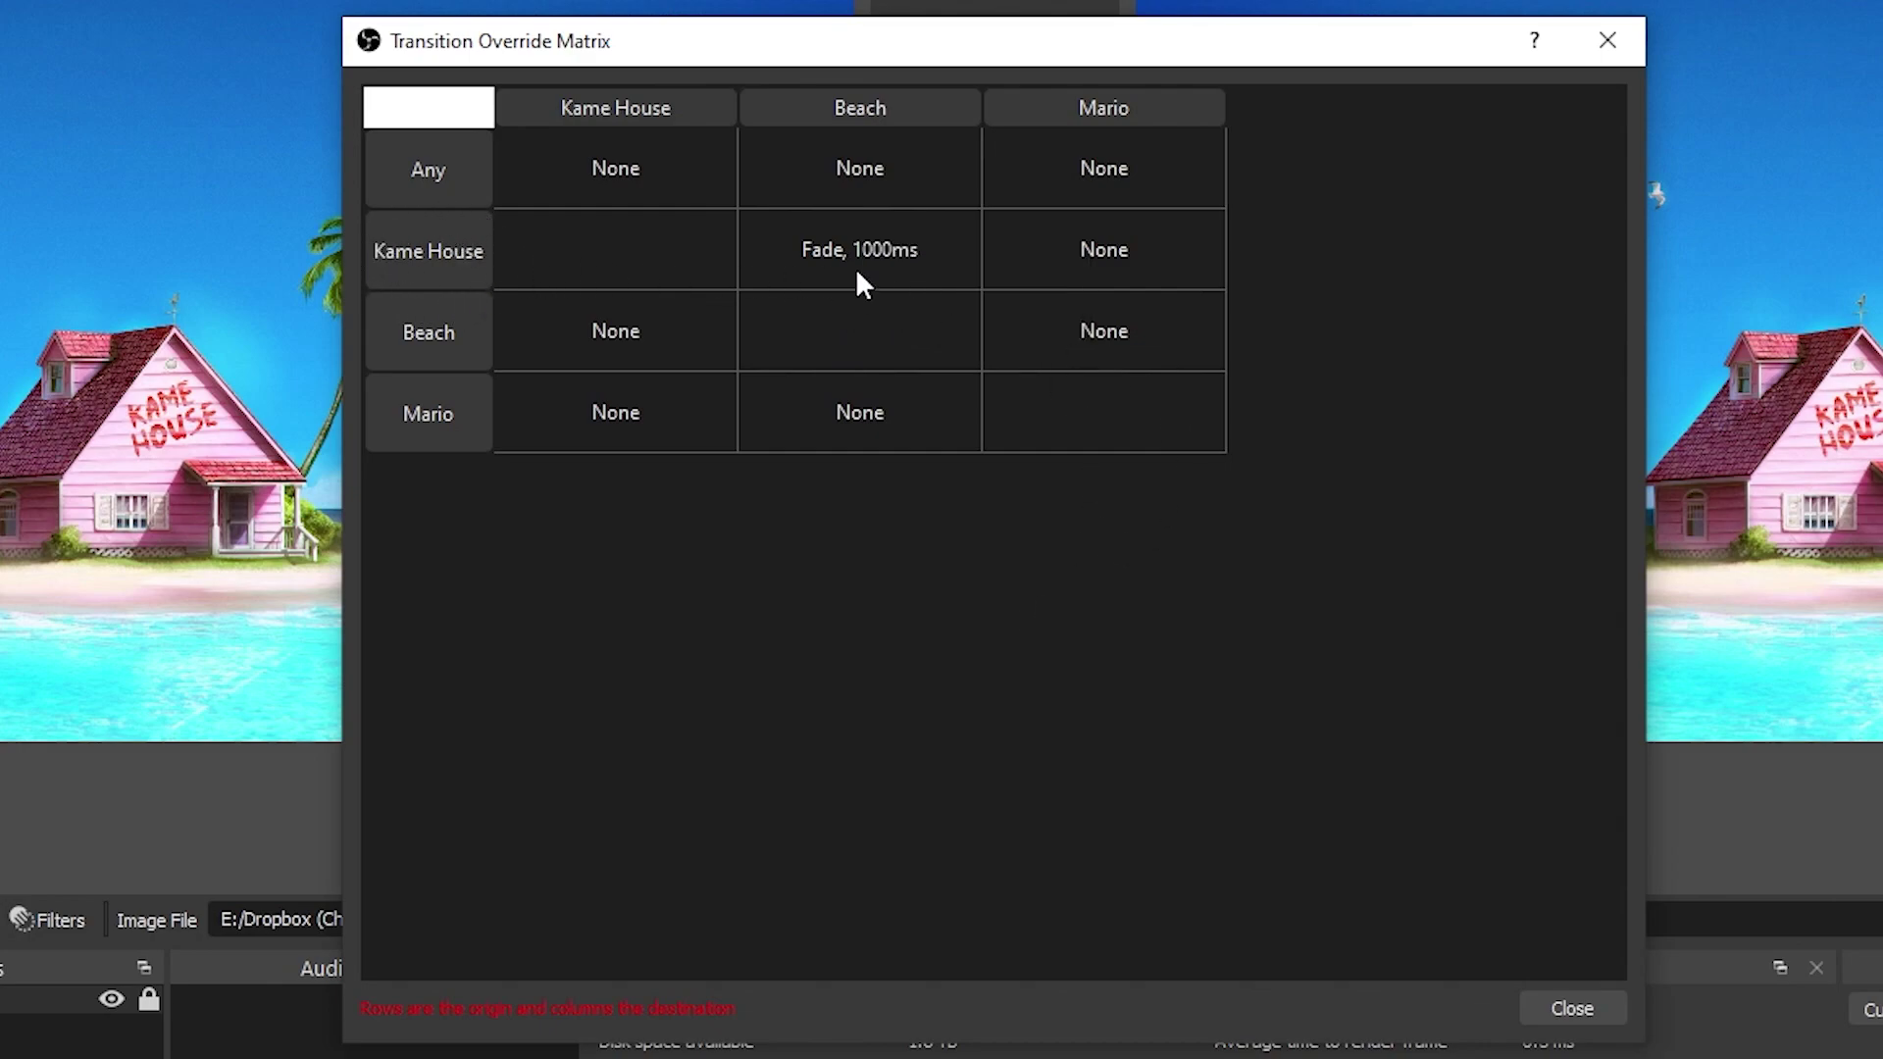
# Step: Set the Kame House→Mario transition to Luma Wipe (2) with a 2000ms duration
pyautogui.doubleClick(1106, 244)
pyautogui.click(1181, 267)
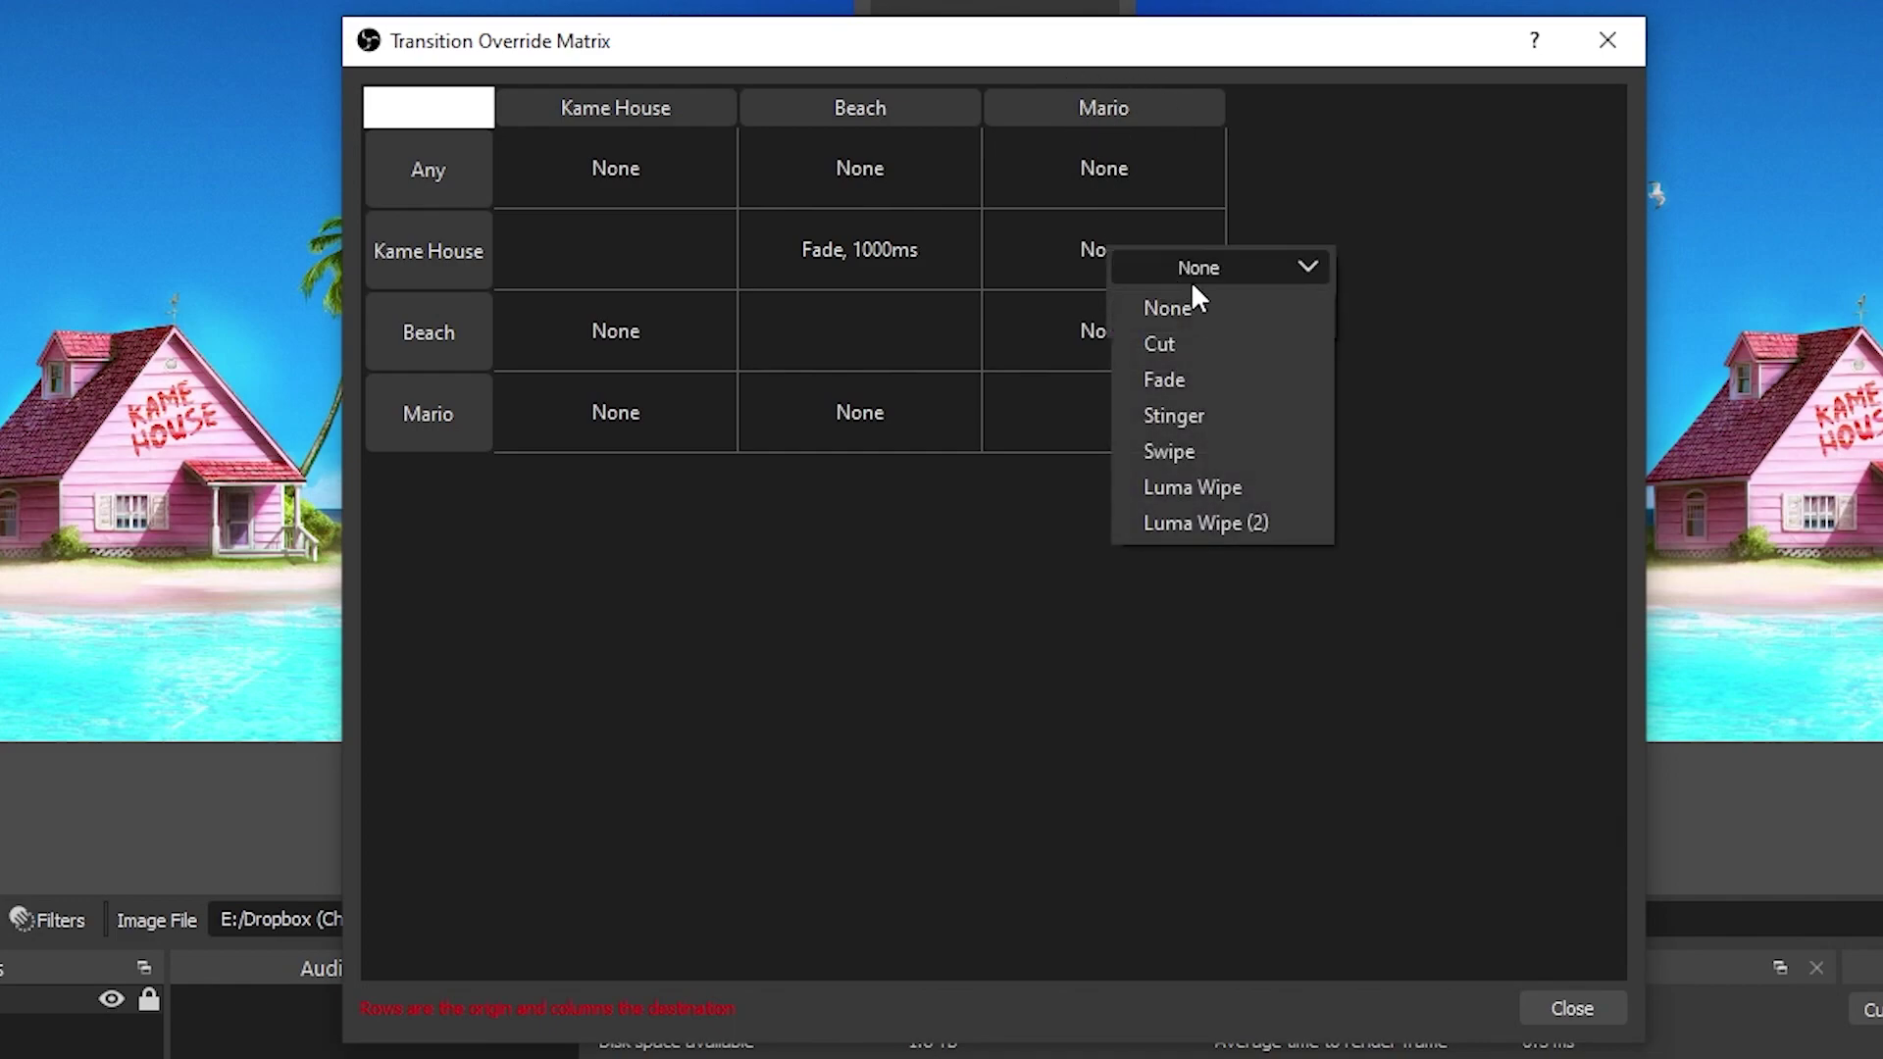
pyautogui.click(1284, 529)
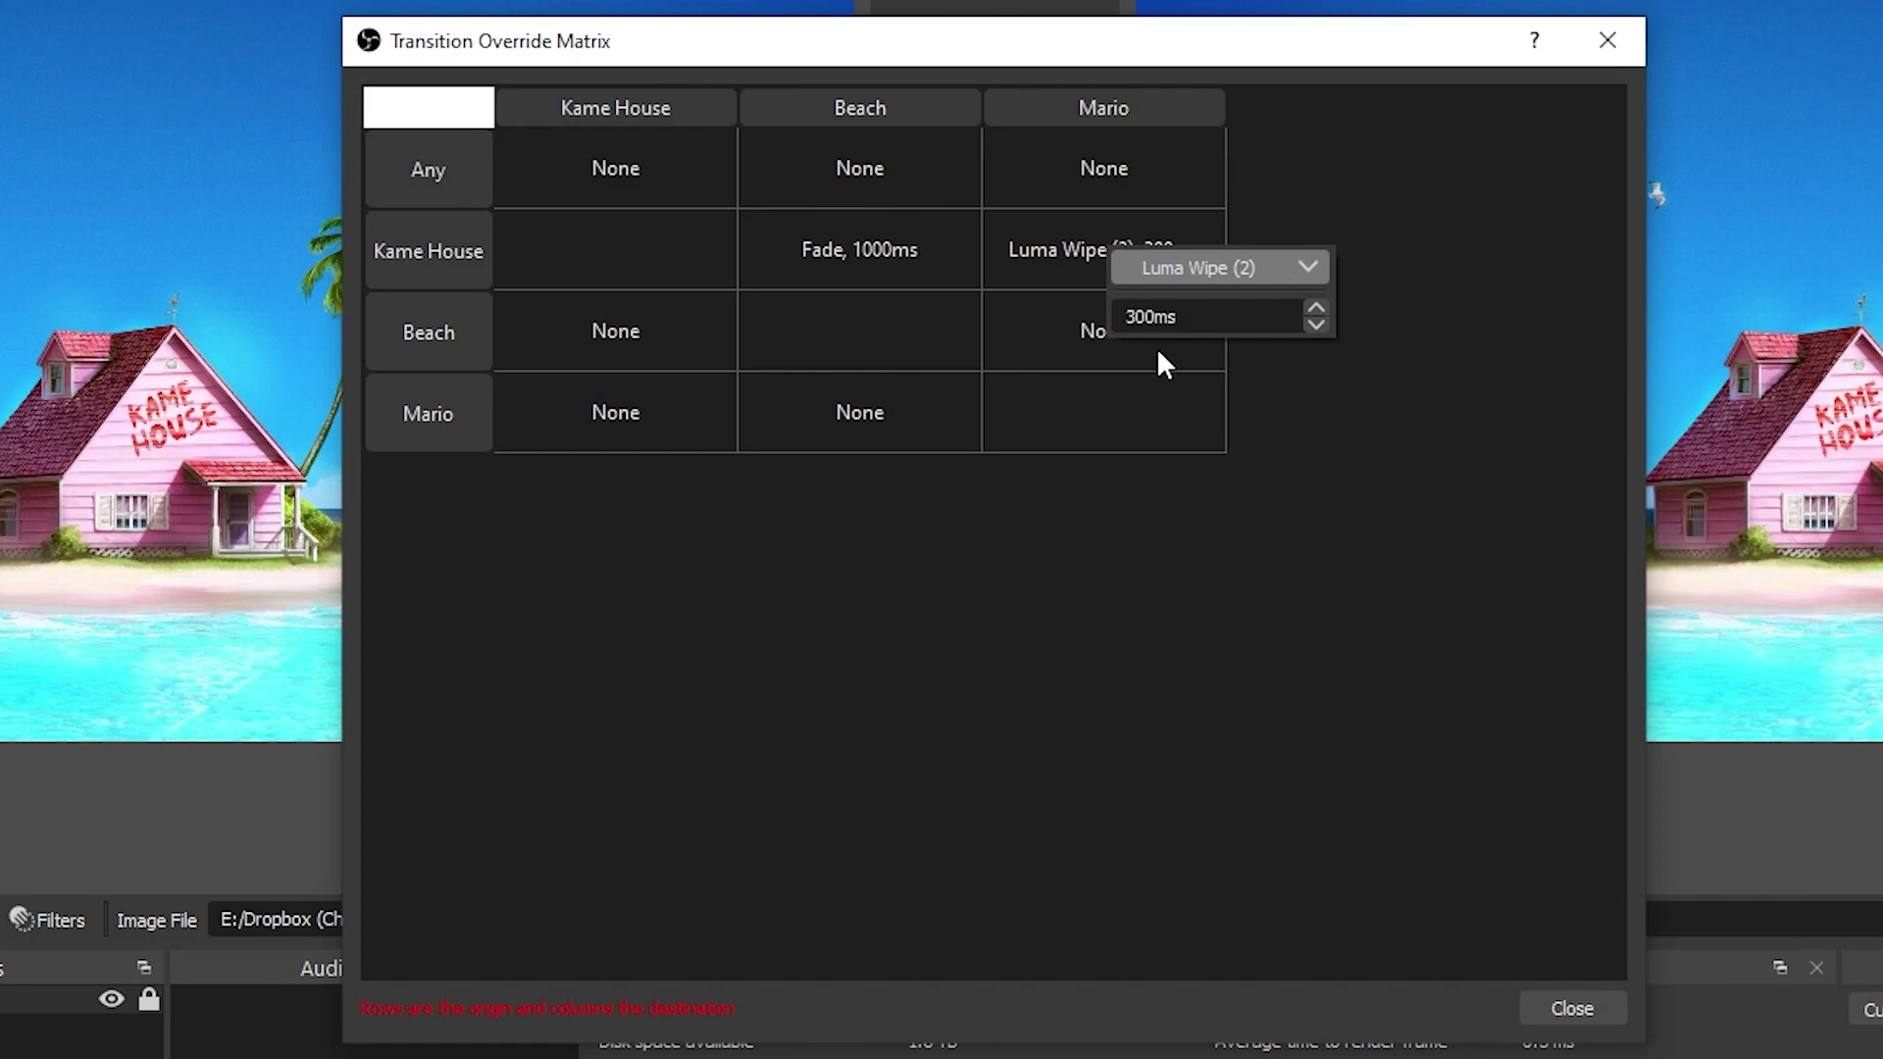
pyautogui.moveTo(1130, 316); pyautogui.dragTo(1100, 302)
pyautogui.write('20')
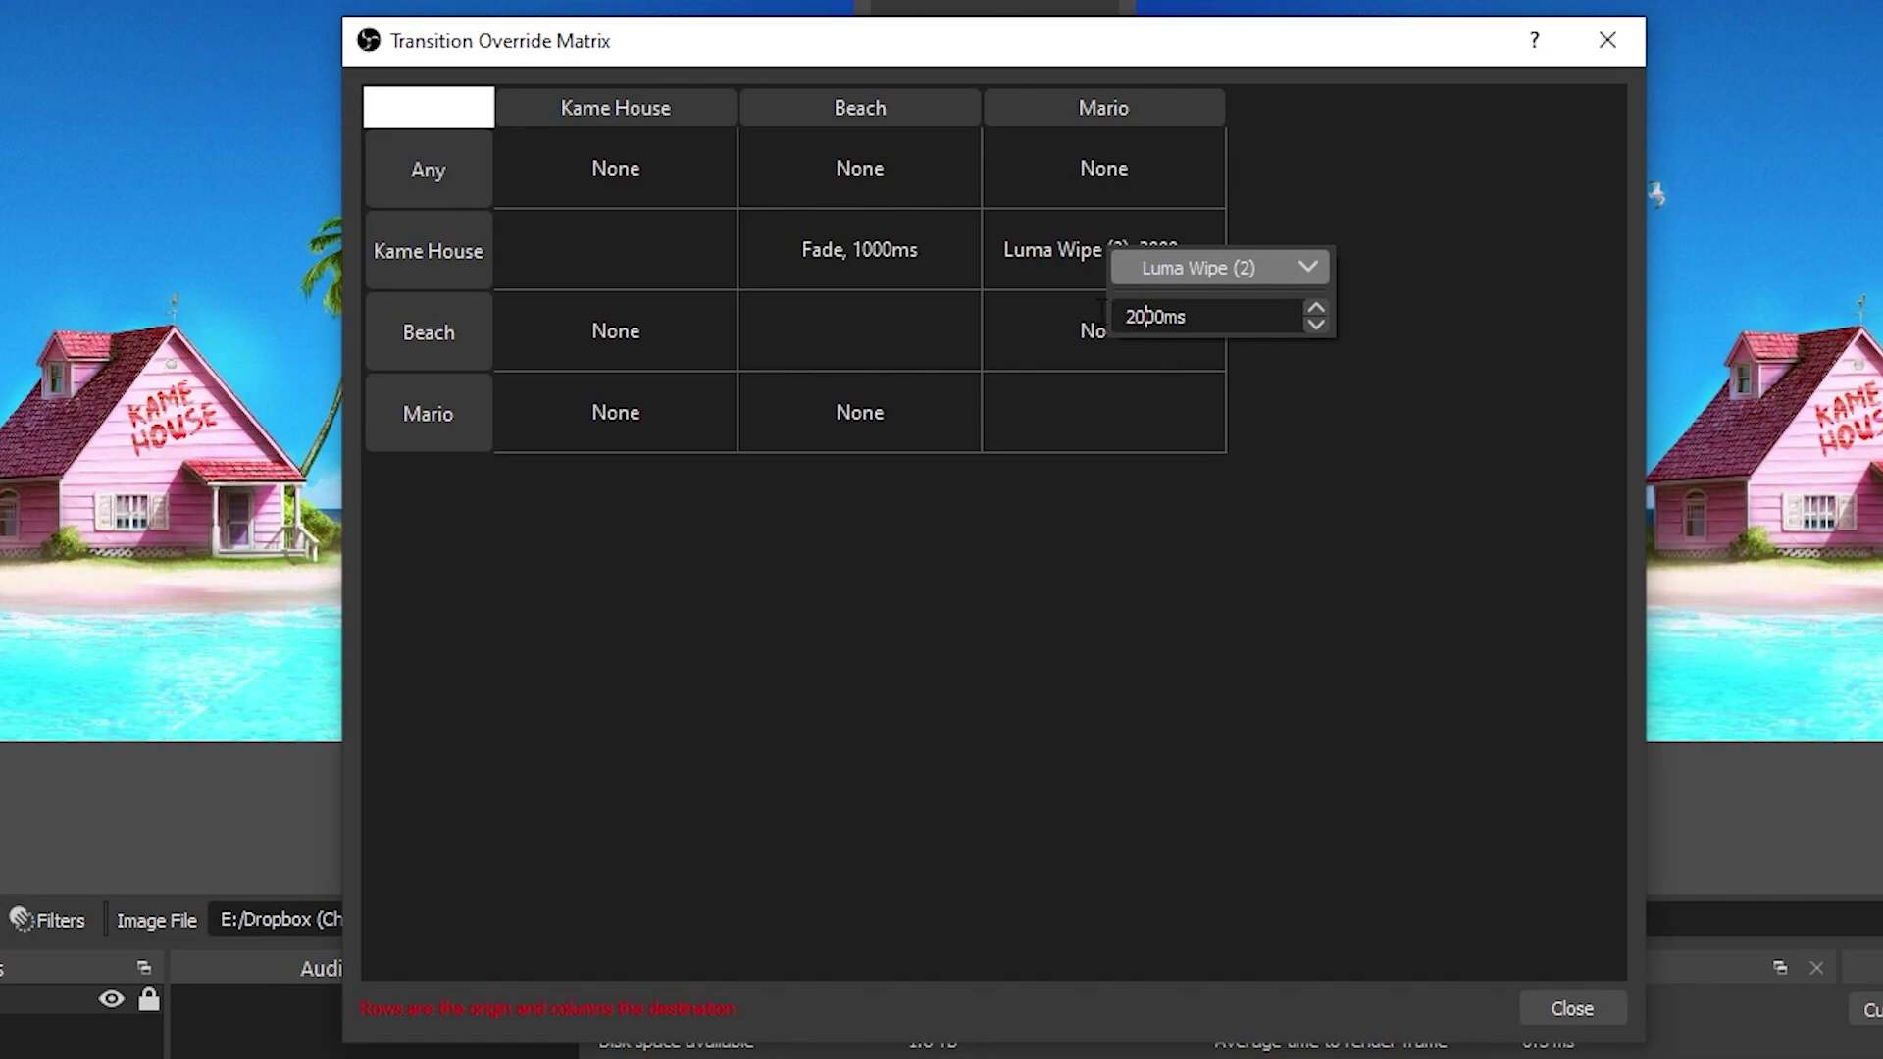
pyautogui.click(1079, 659)
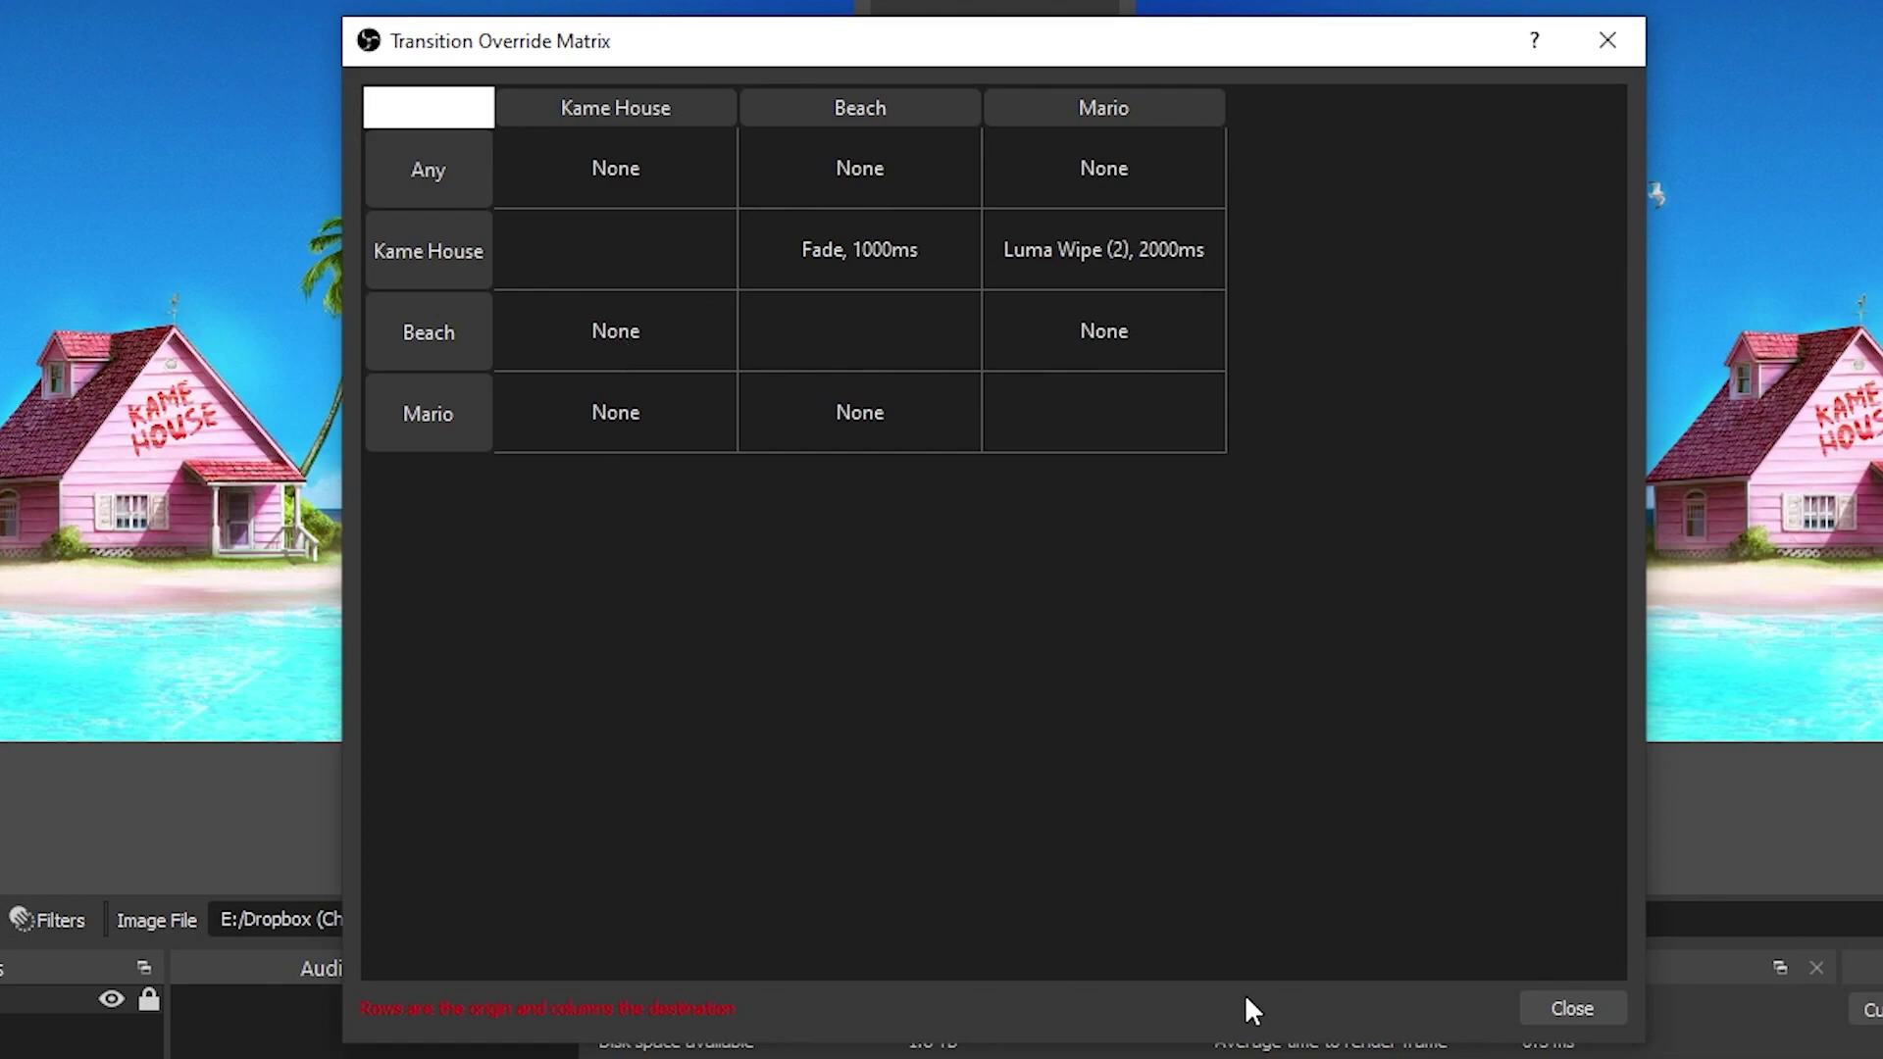
# Step: Close the override matrix and leave Cut selected in the Scene Transitions dropdown
pyautogui.click(1572, 1009)
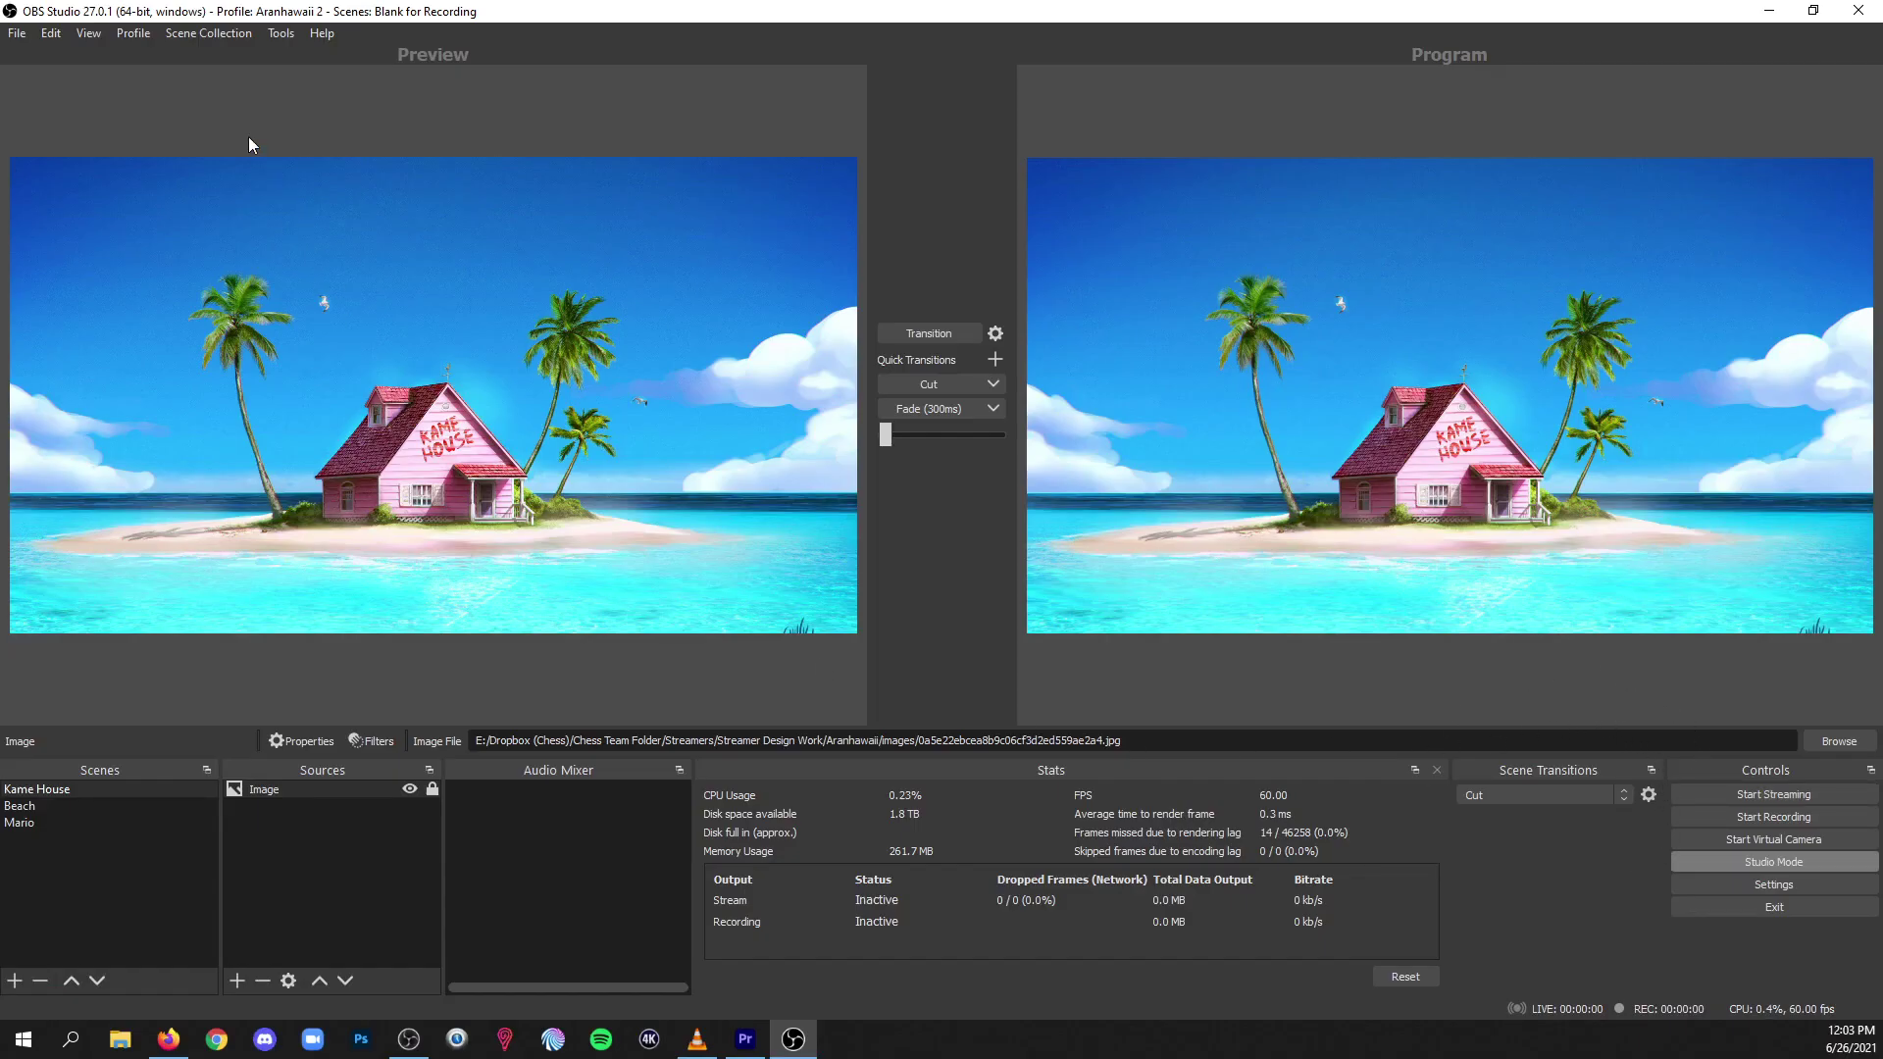
pyautogui.click(88, 32)
pyautogui.moveTo(97, 88)
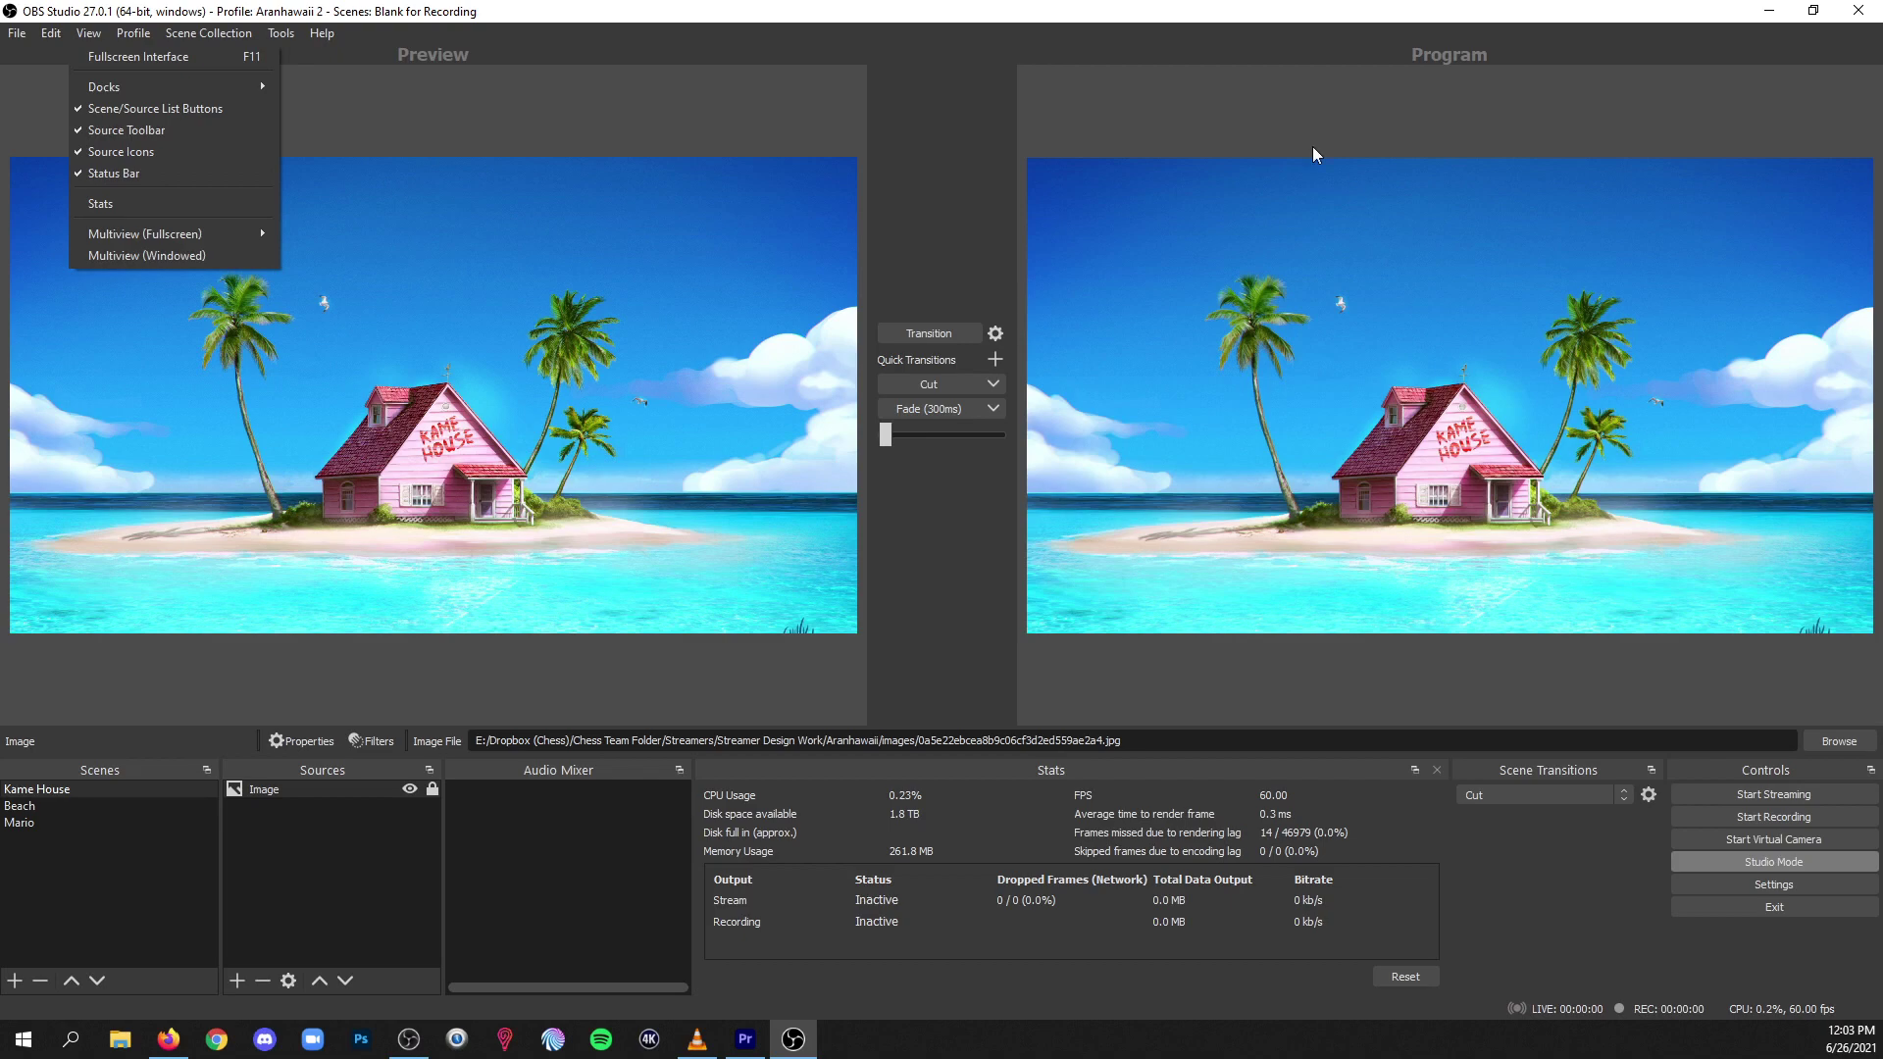
pyautogui.click(938, 174)
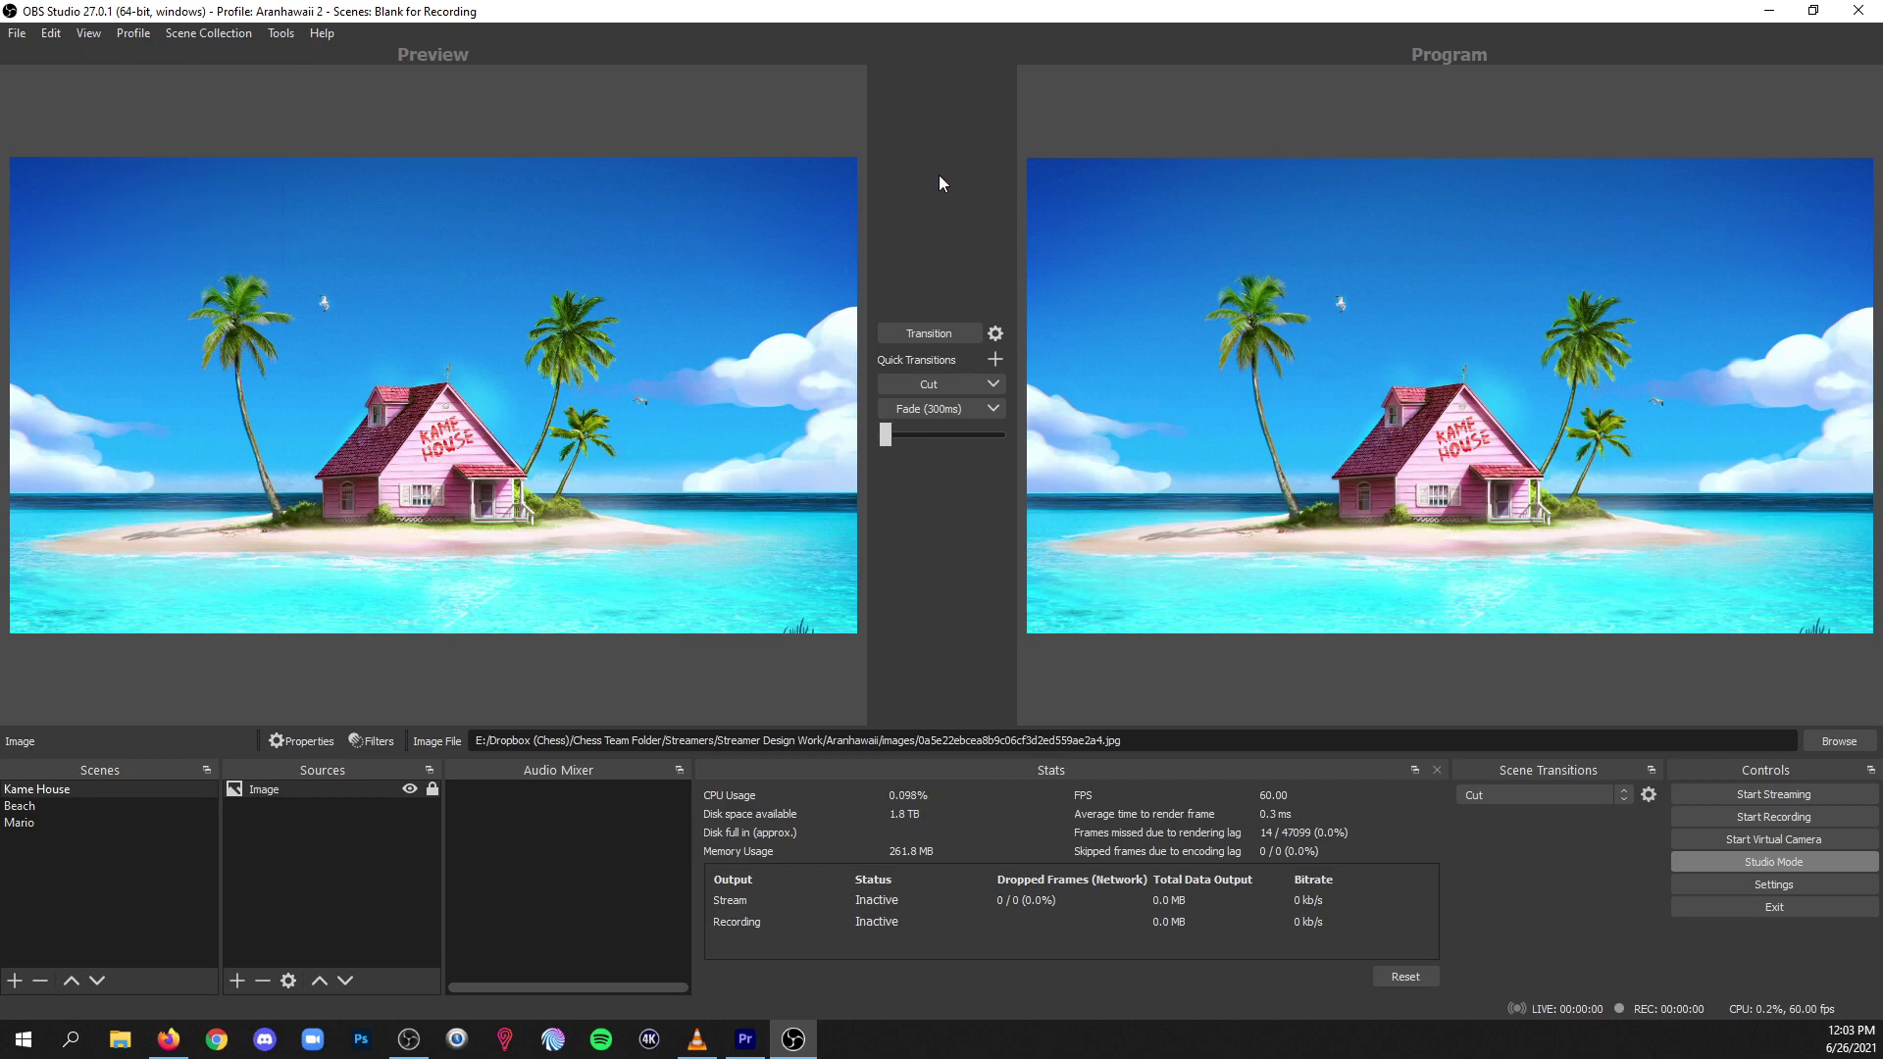
pyautogui.click(1569, 794)
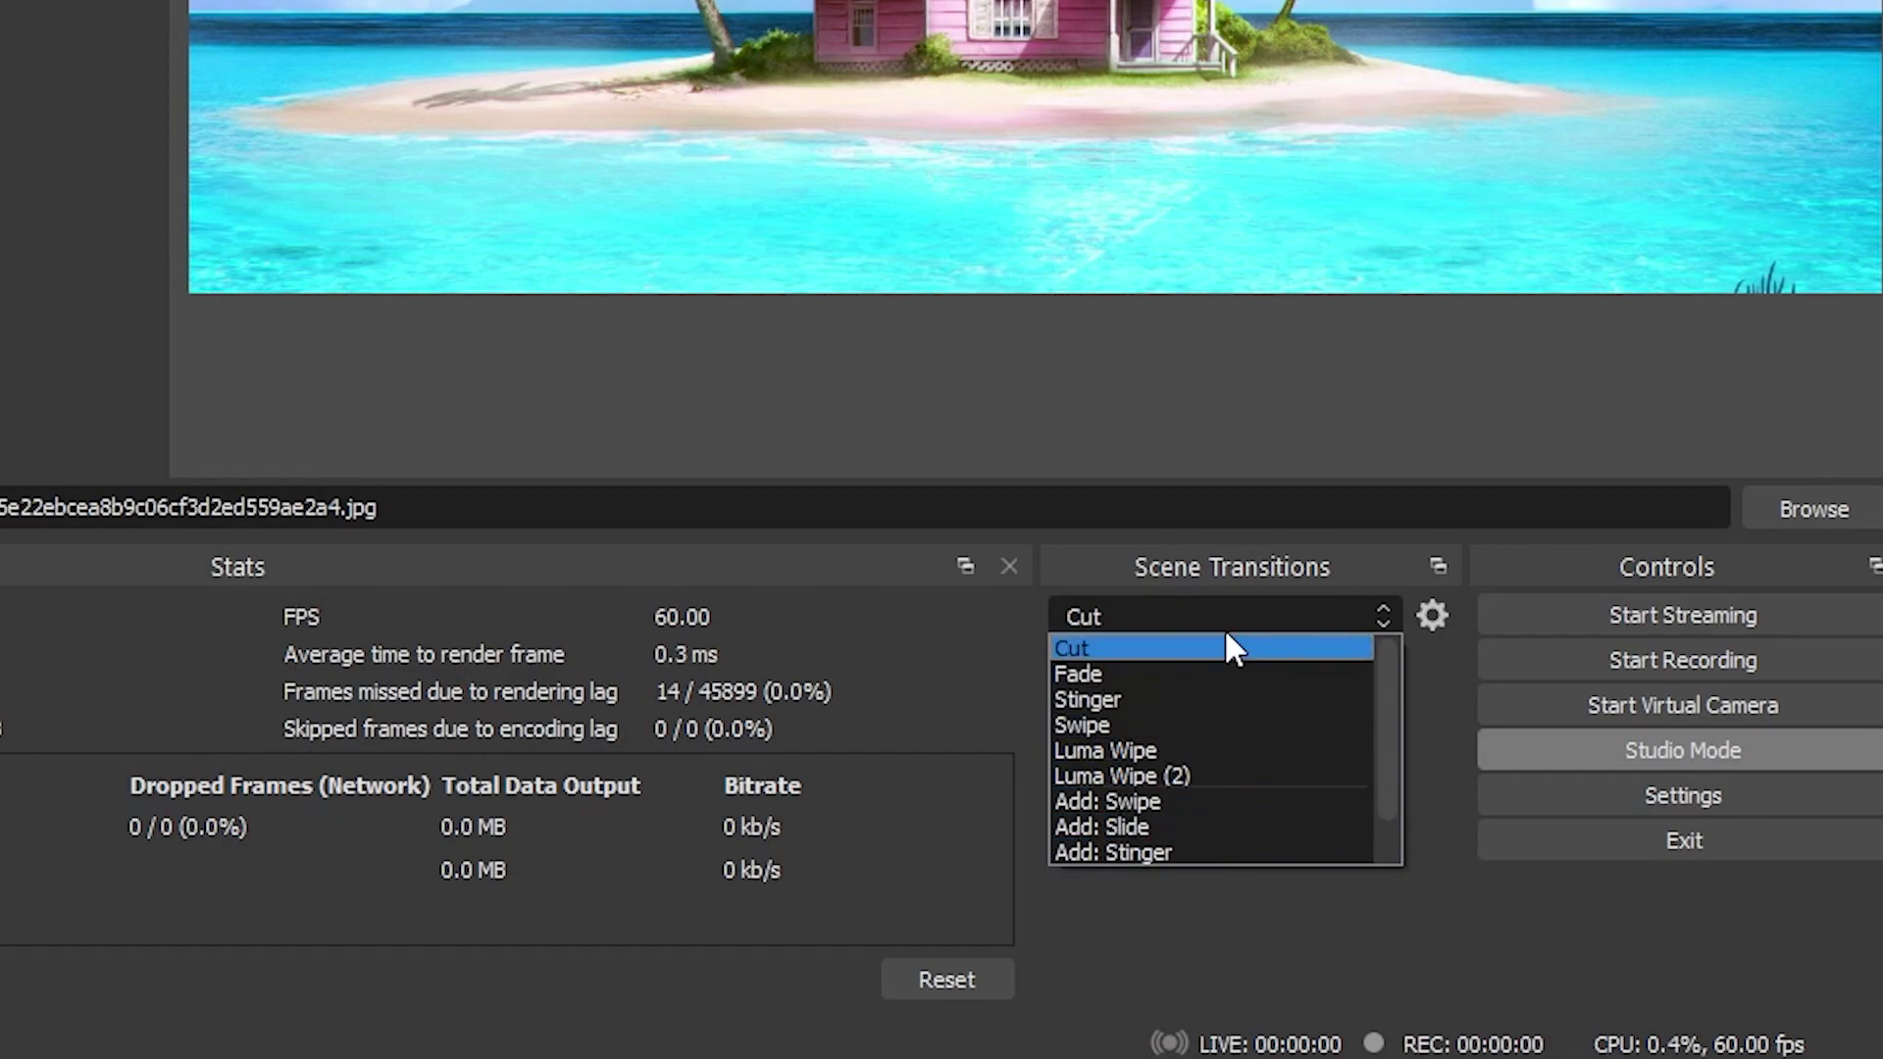
pyautogui.click(1162, 652)
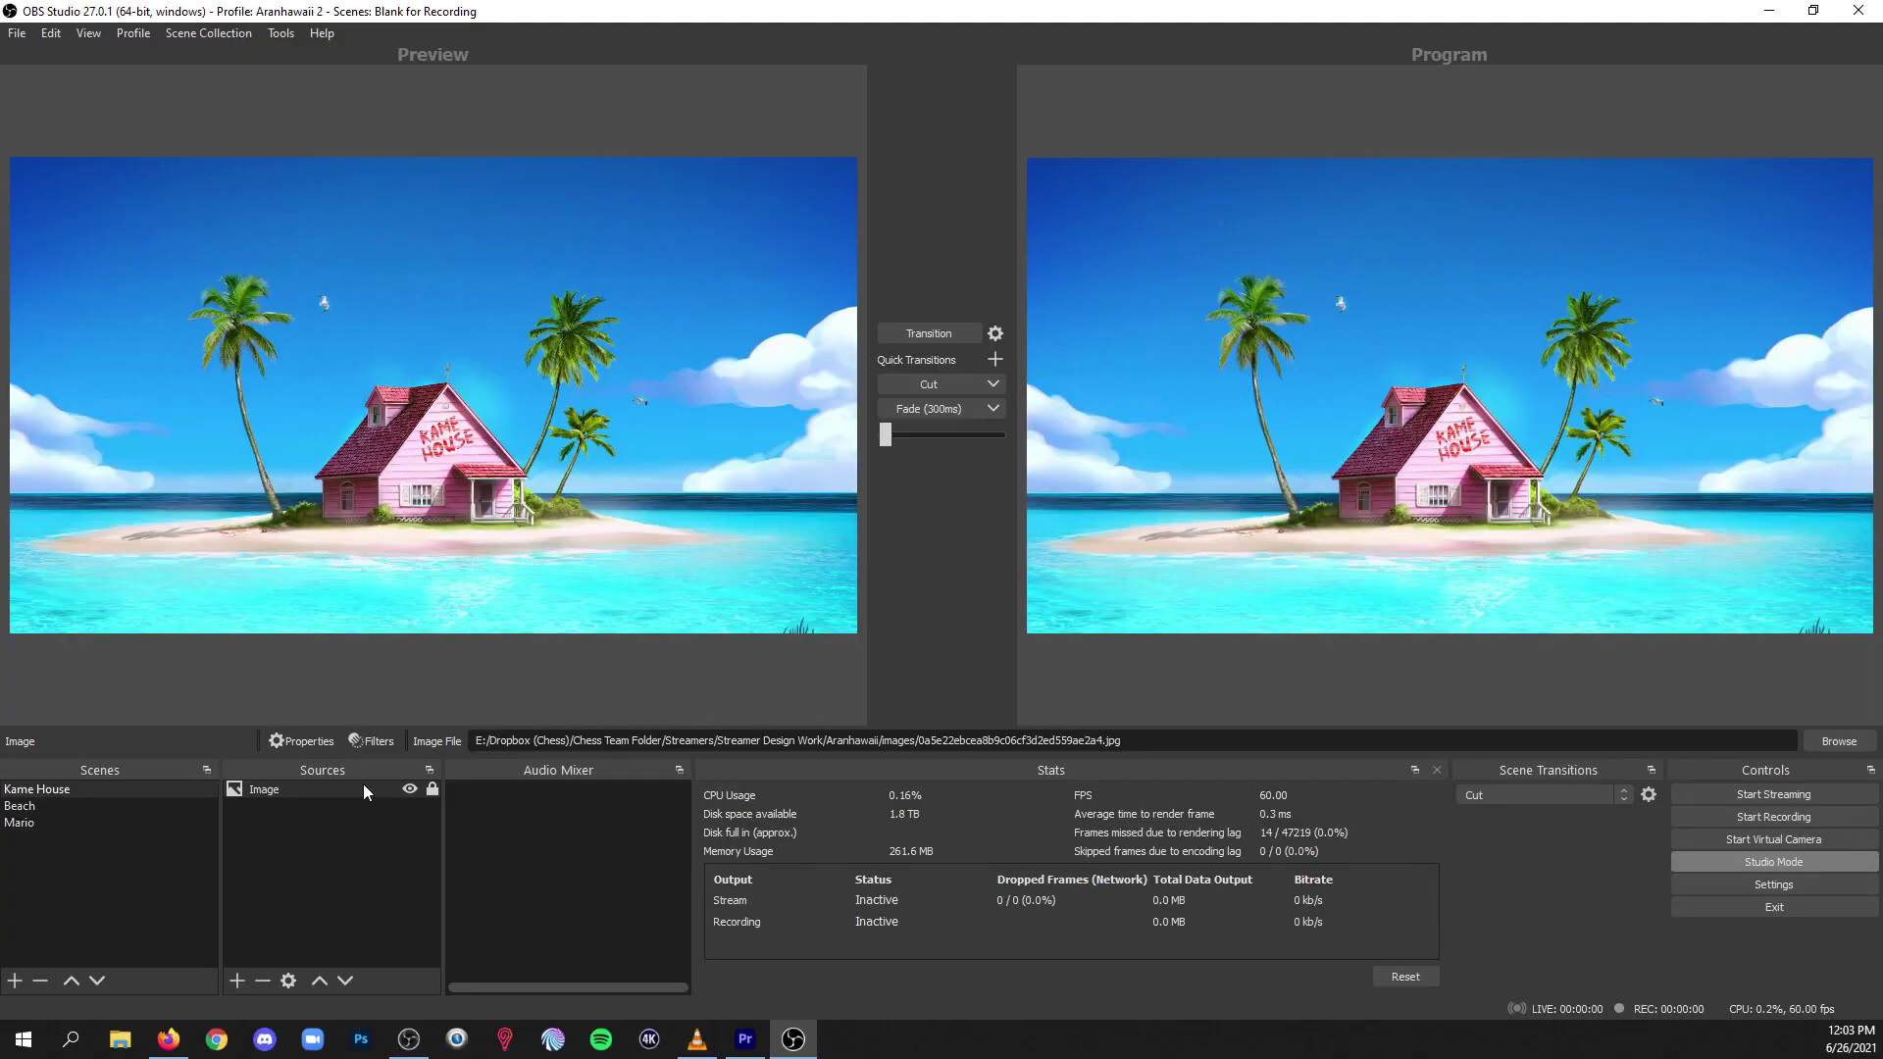
# Step: Send Beach live, return to Kame House, then transition to the Mario scene in Studio Mode
pyautogui.click(163, 806)
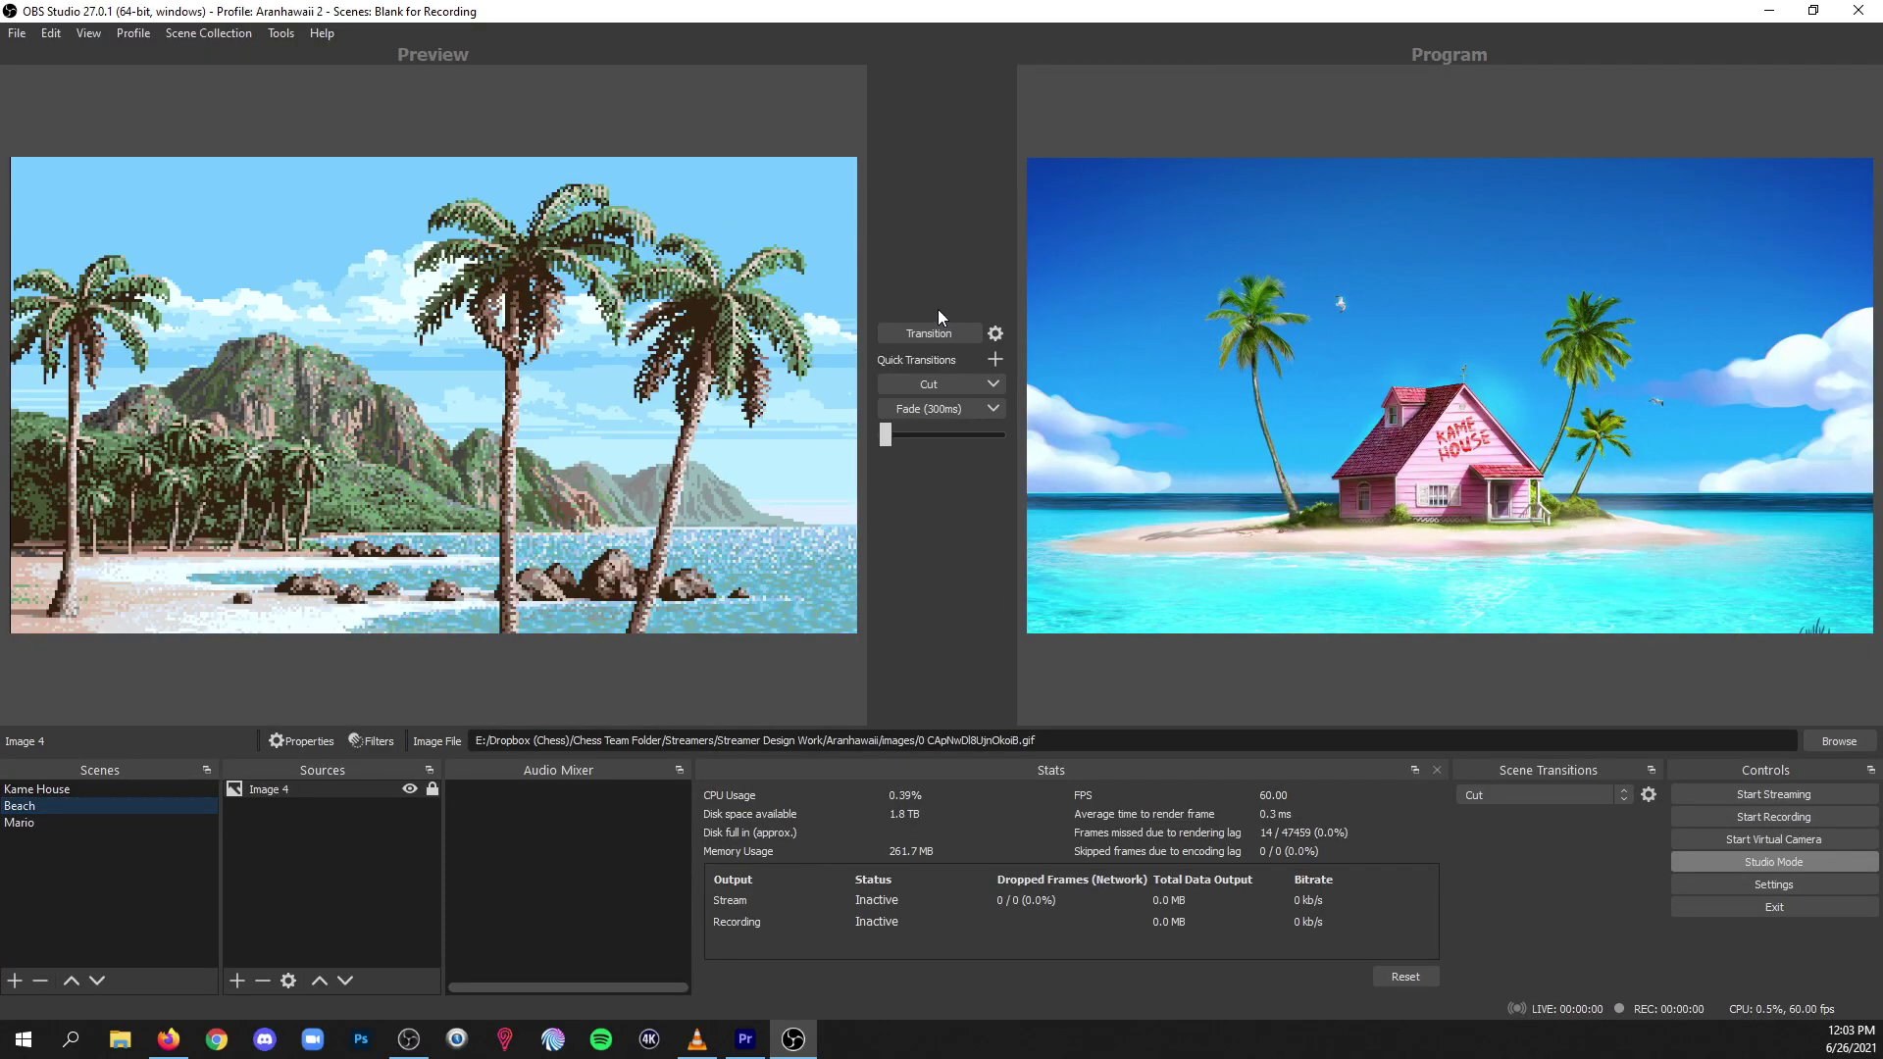
pyautogui.click(928, 334)
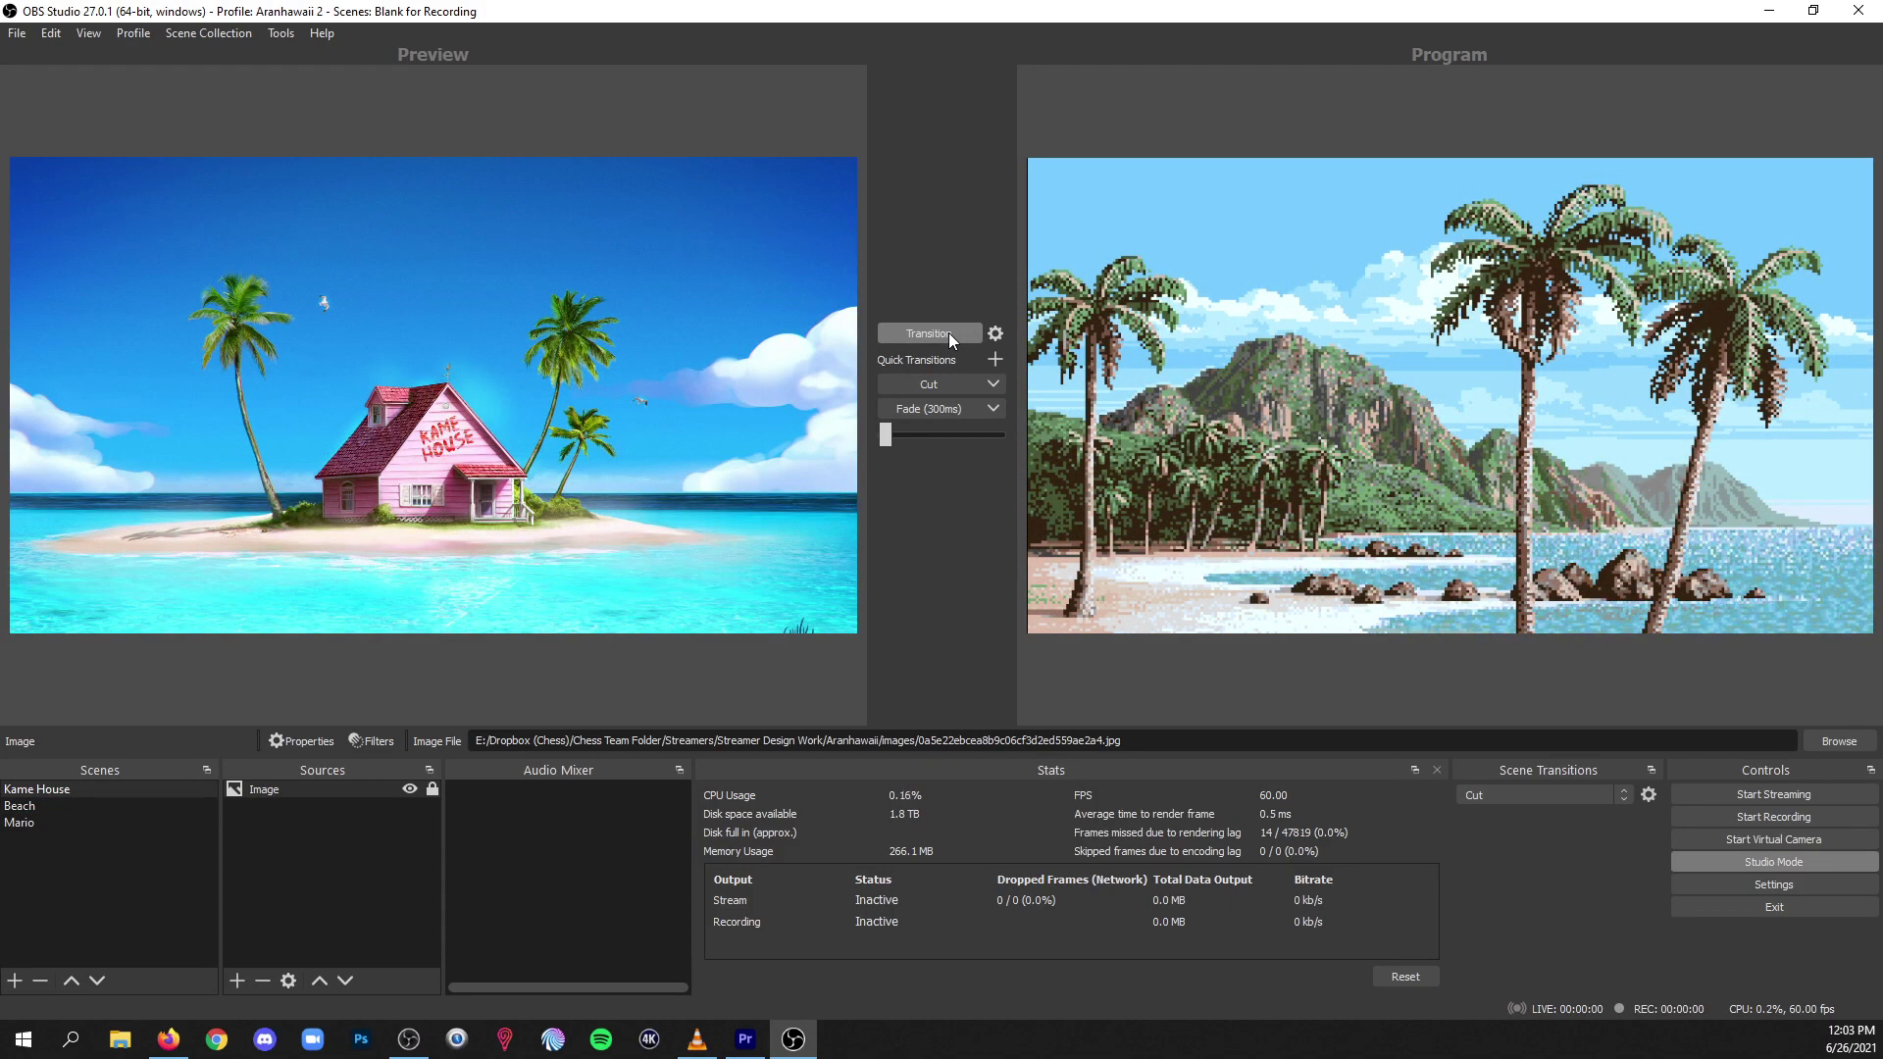
pyautogui.click(956, 333)
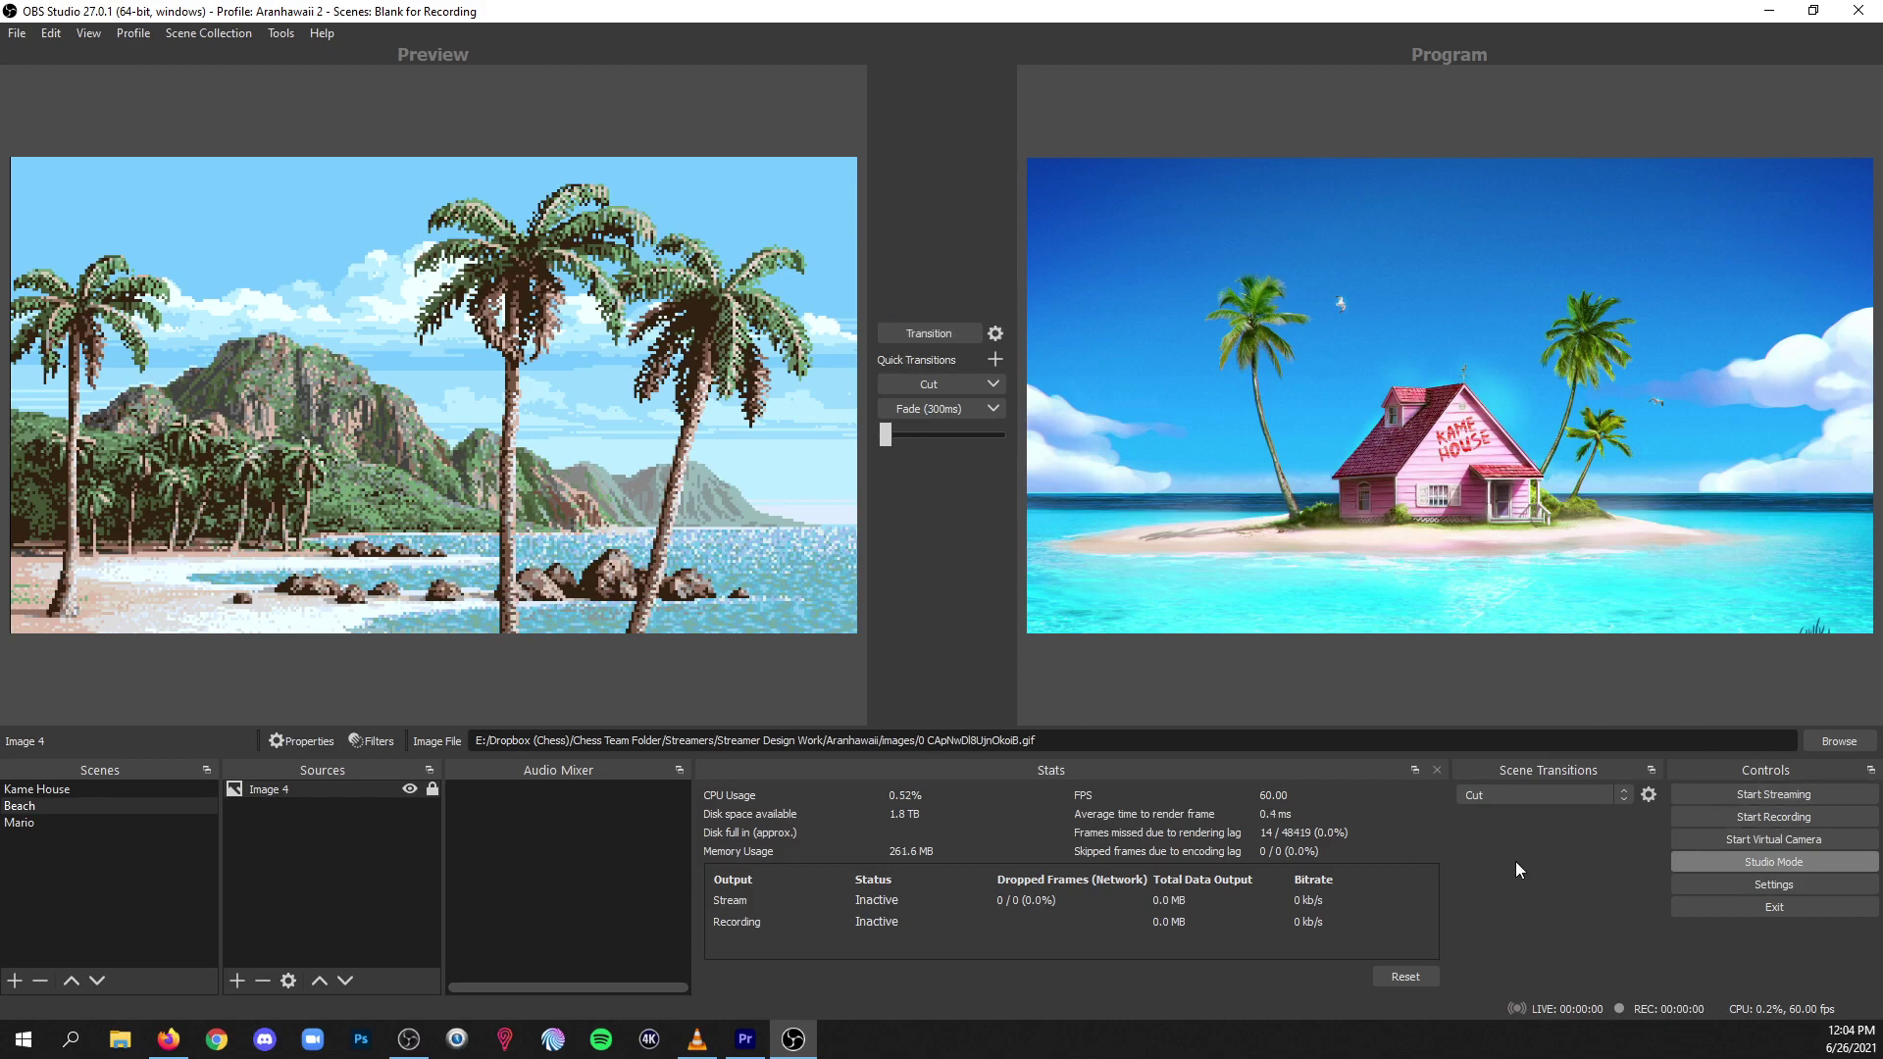
pyautogui.click(120, 822)
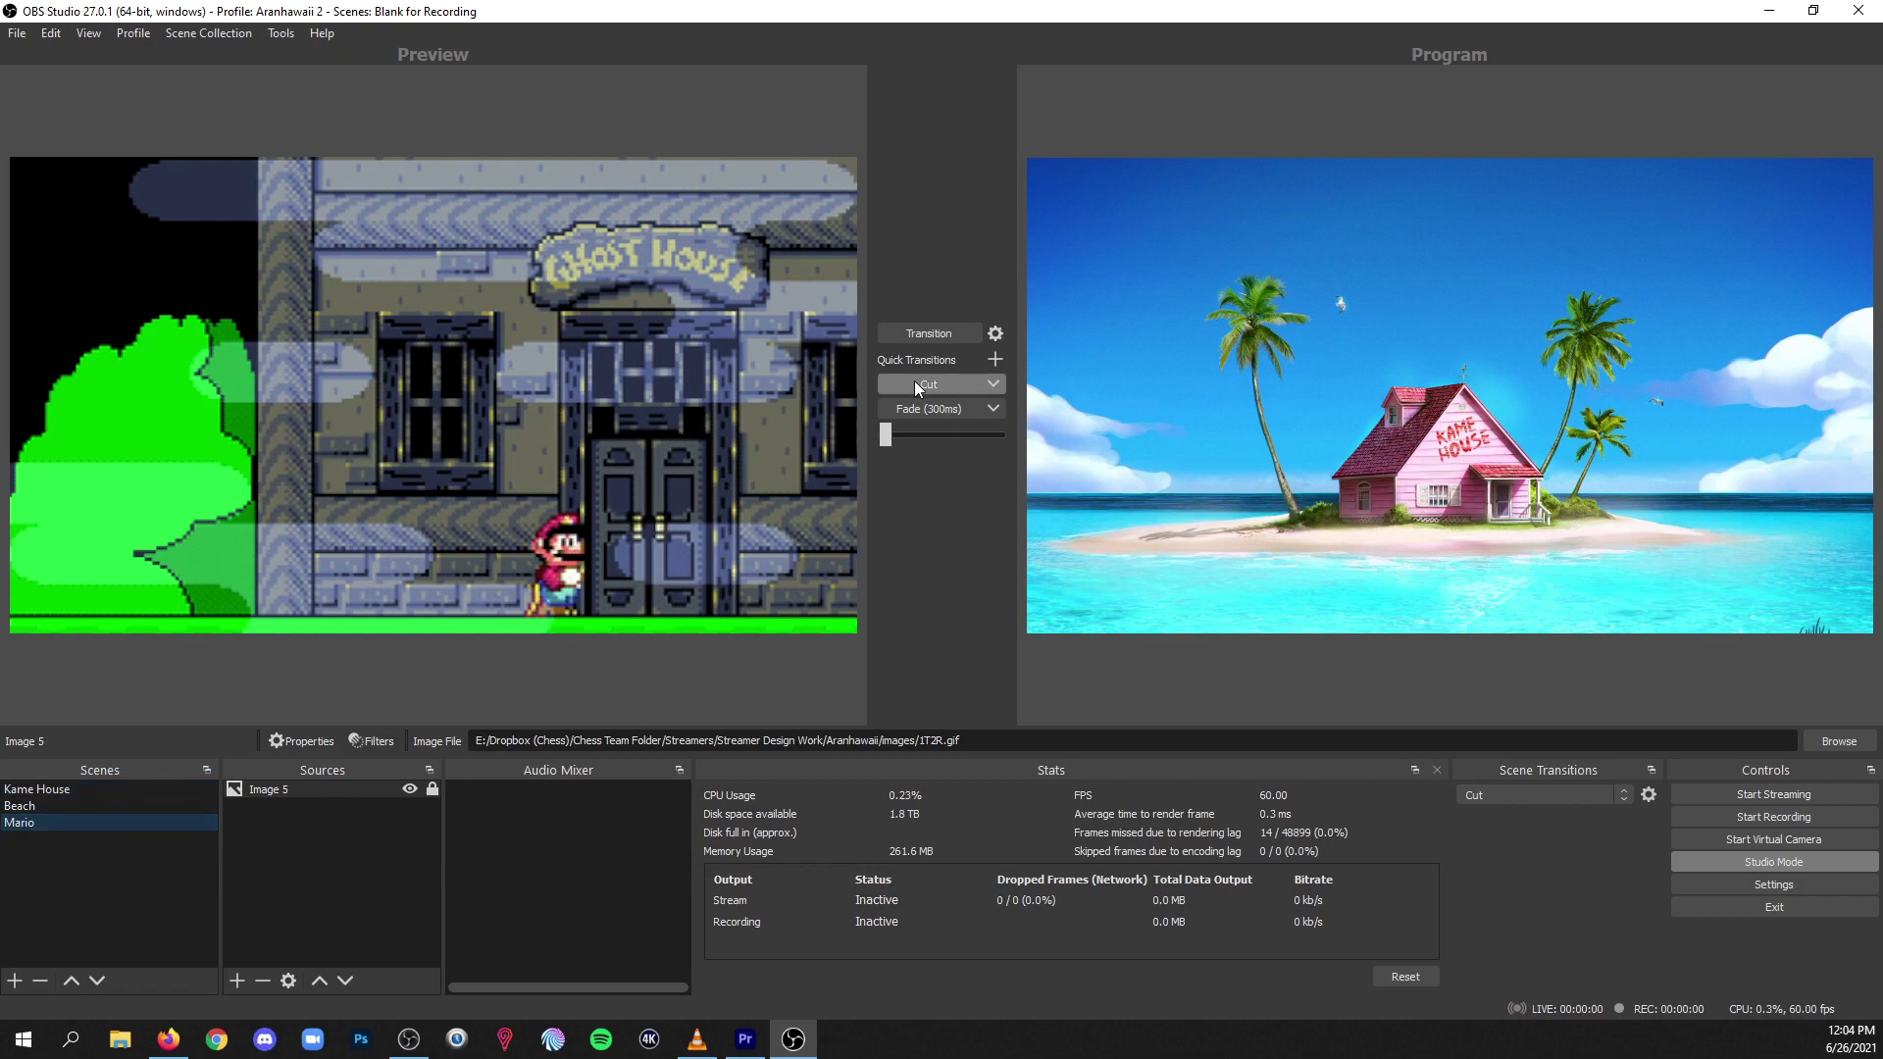
pyautogui.click(957, 335)
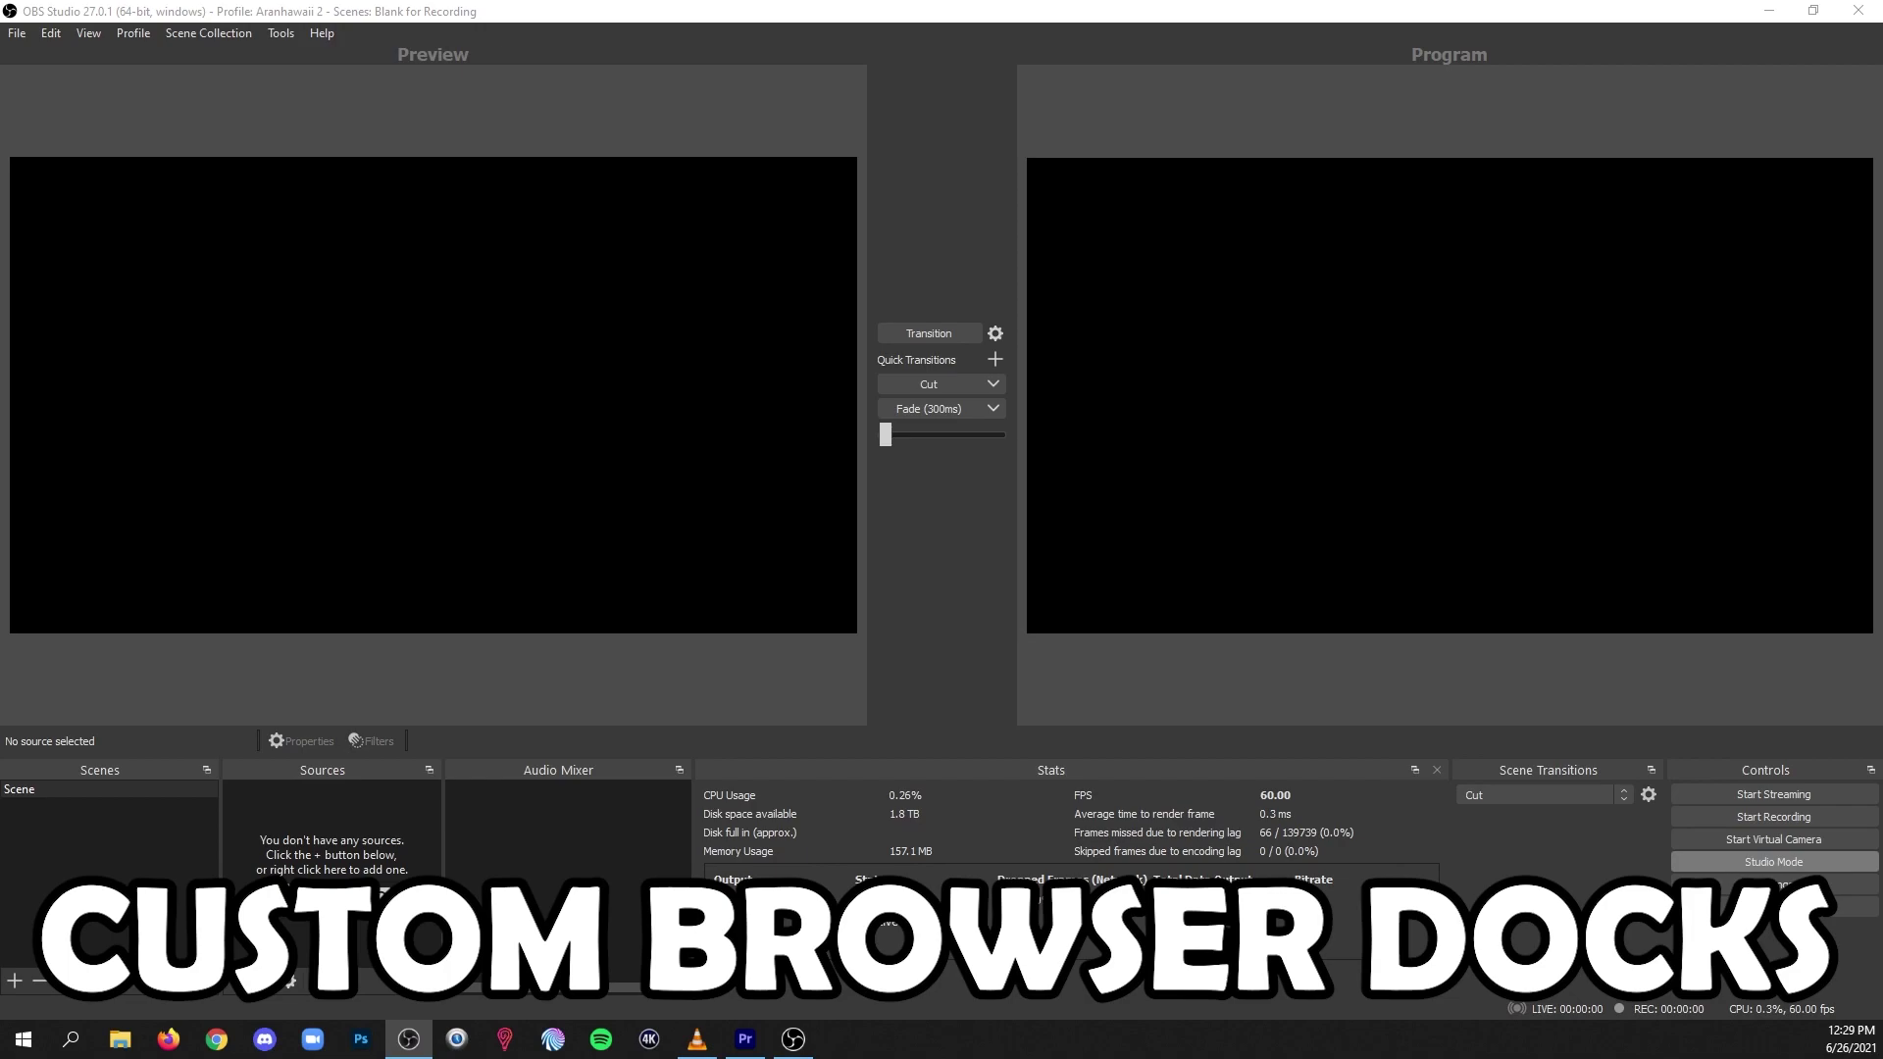
# Step: Create a browser dock named 'script' with the pasted Google Doc URL, docked on the left
pyautogui.click(100, 33)
pyautogui.moveTo(97, 86)
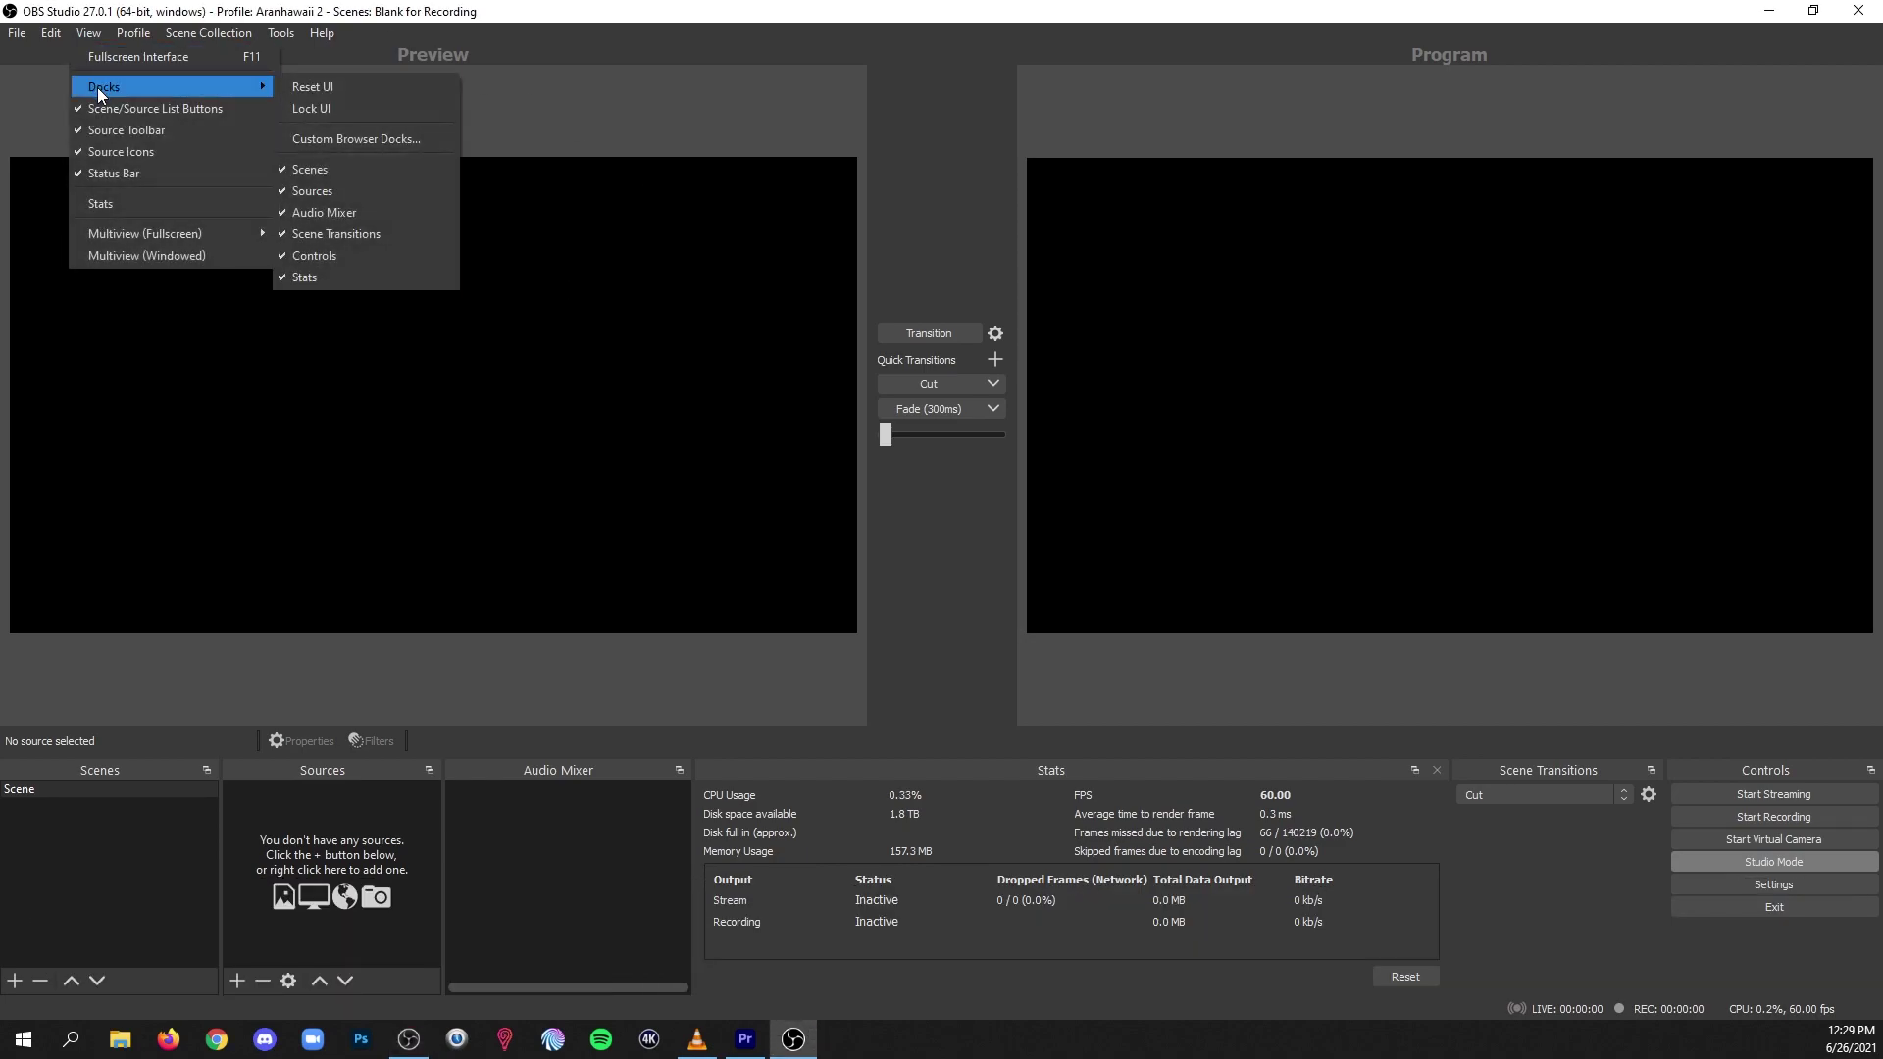
pyautogui.click(361, 139)
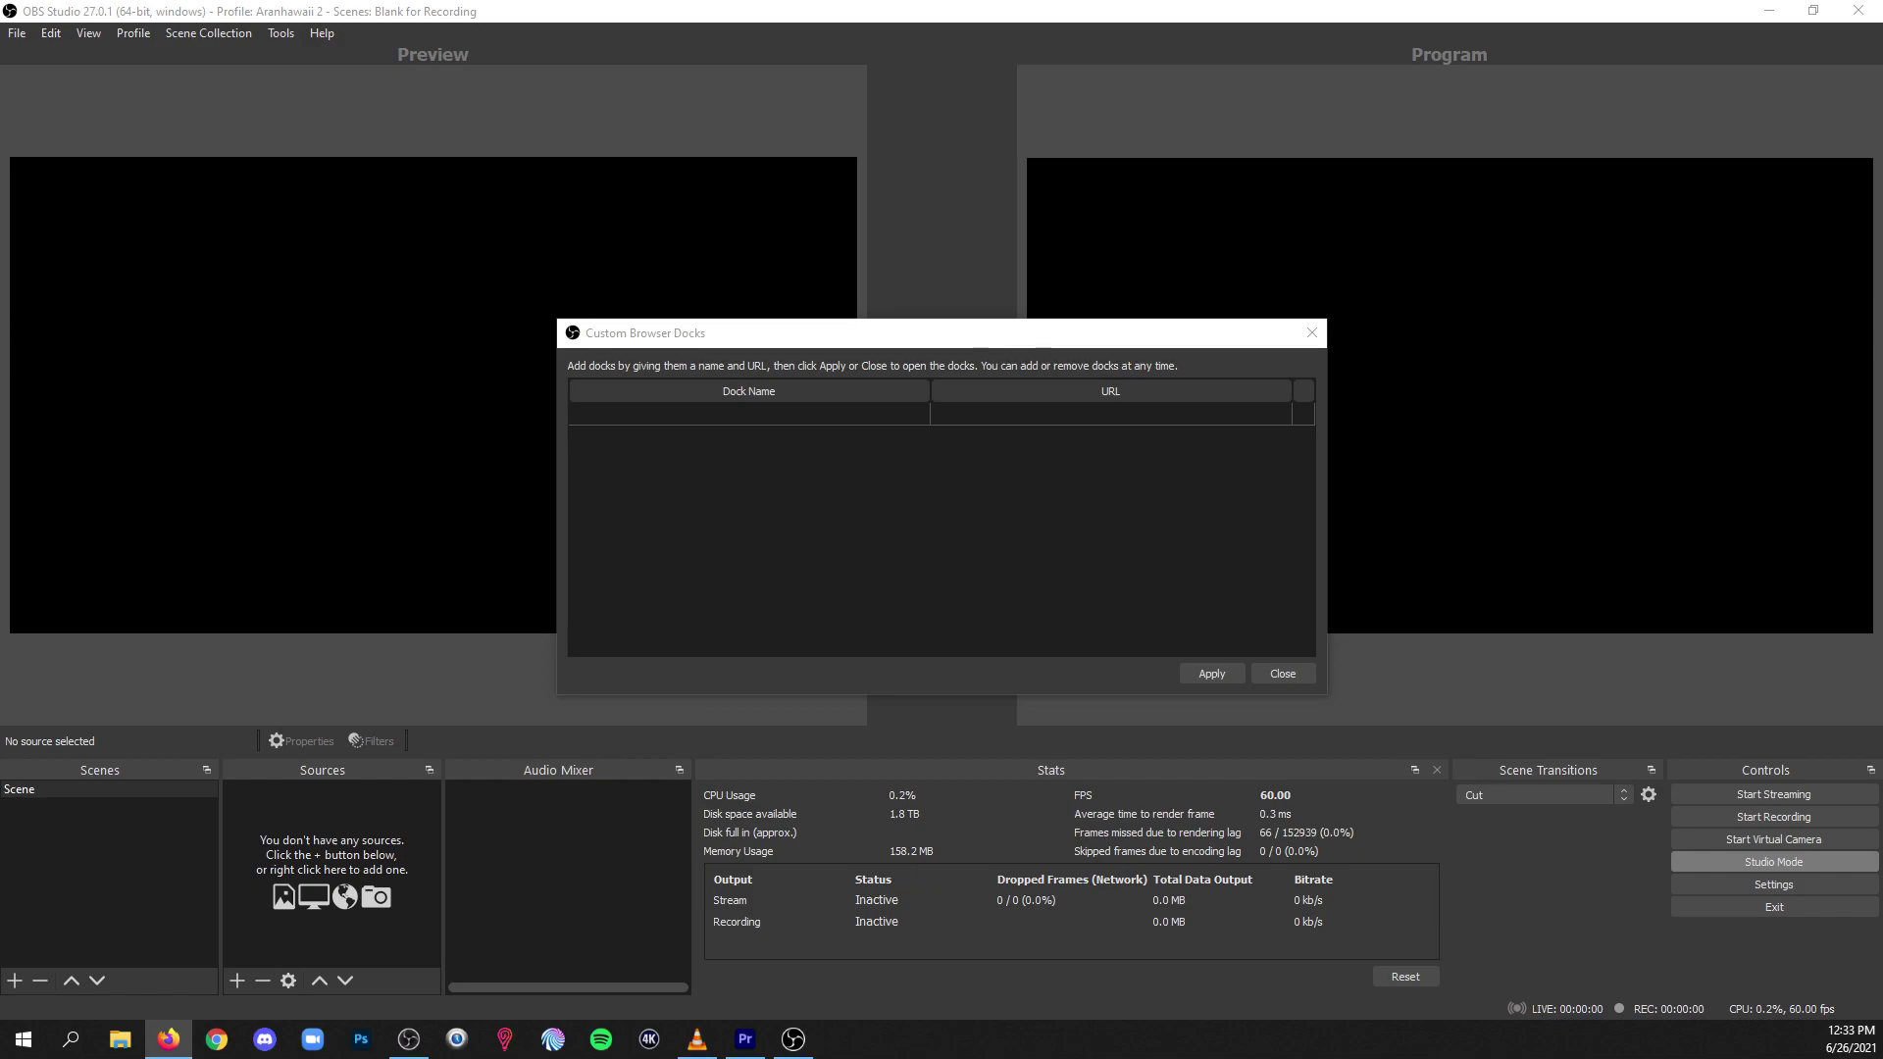
pyautogui.click(758, 414)
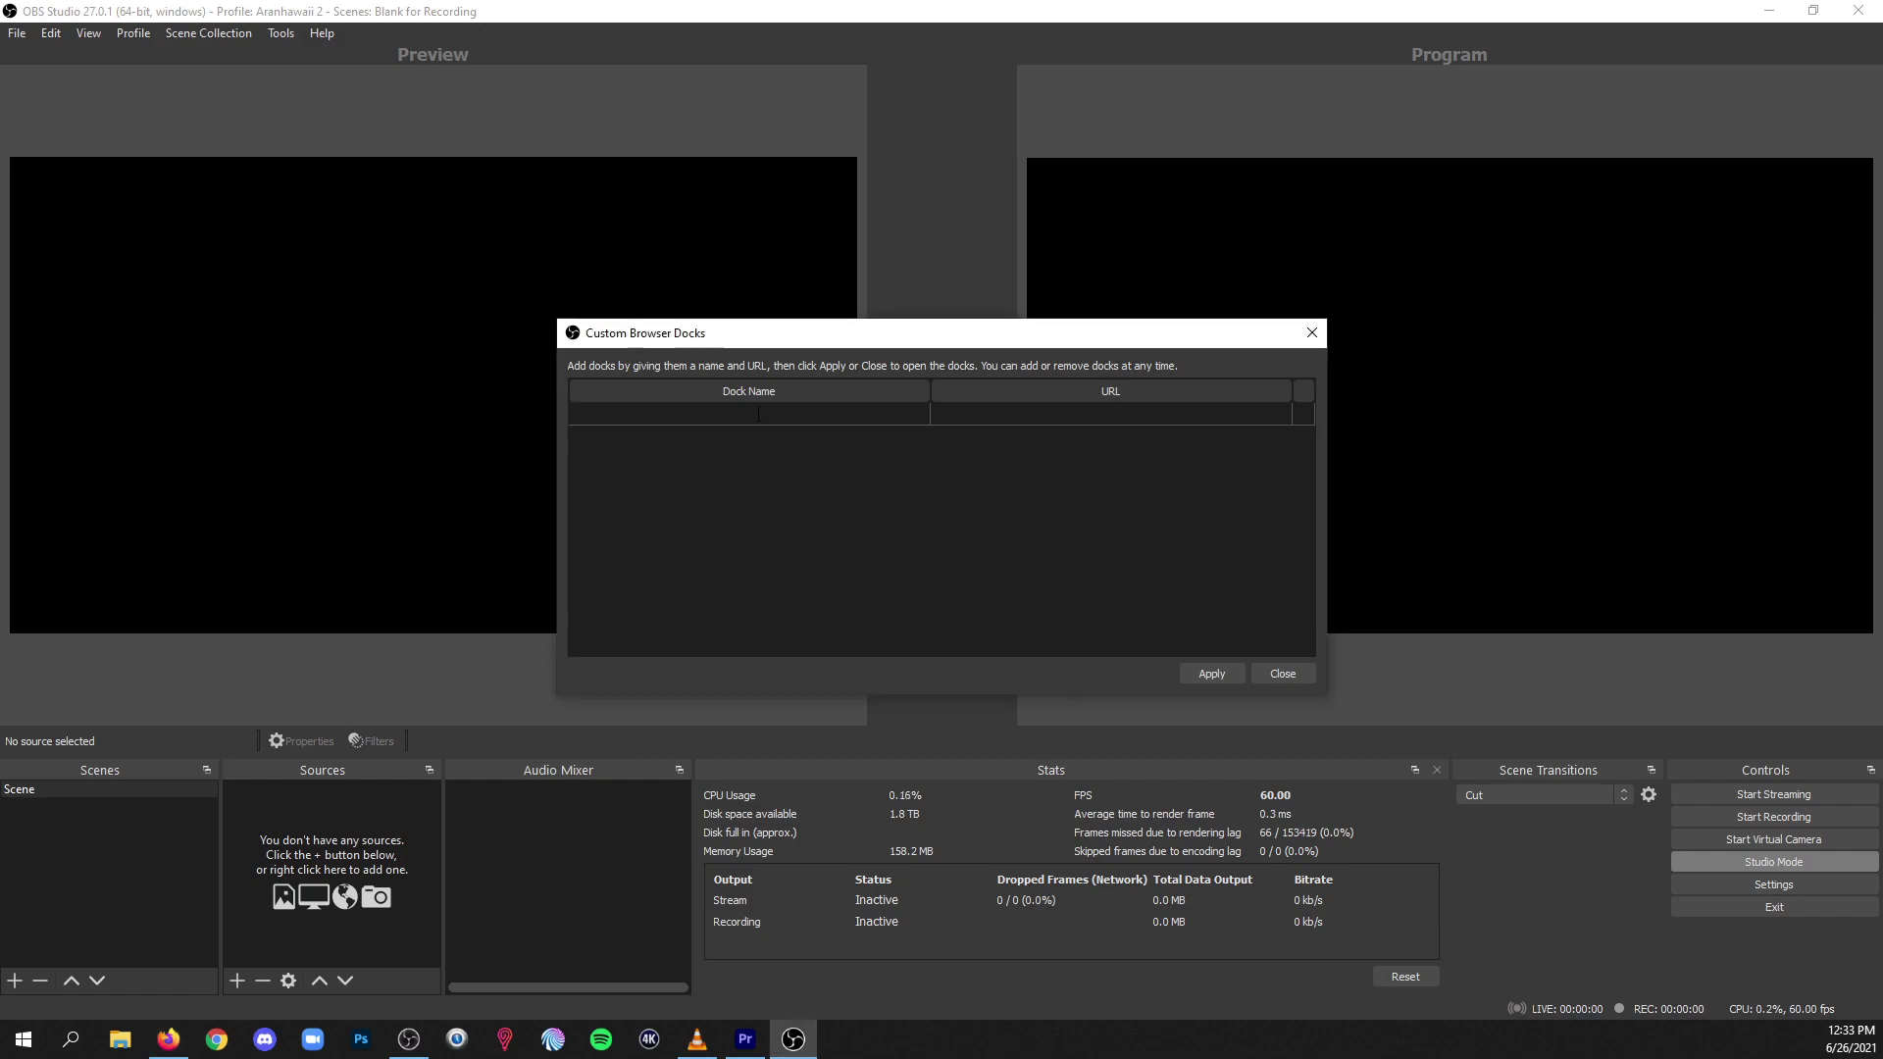
pyautogui.write('script')
pyautogui.press('Tab')
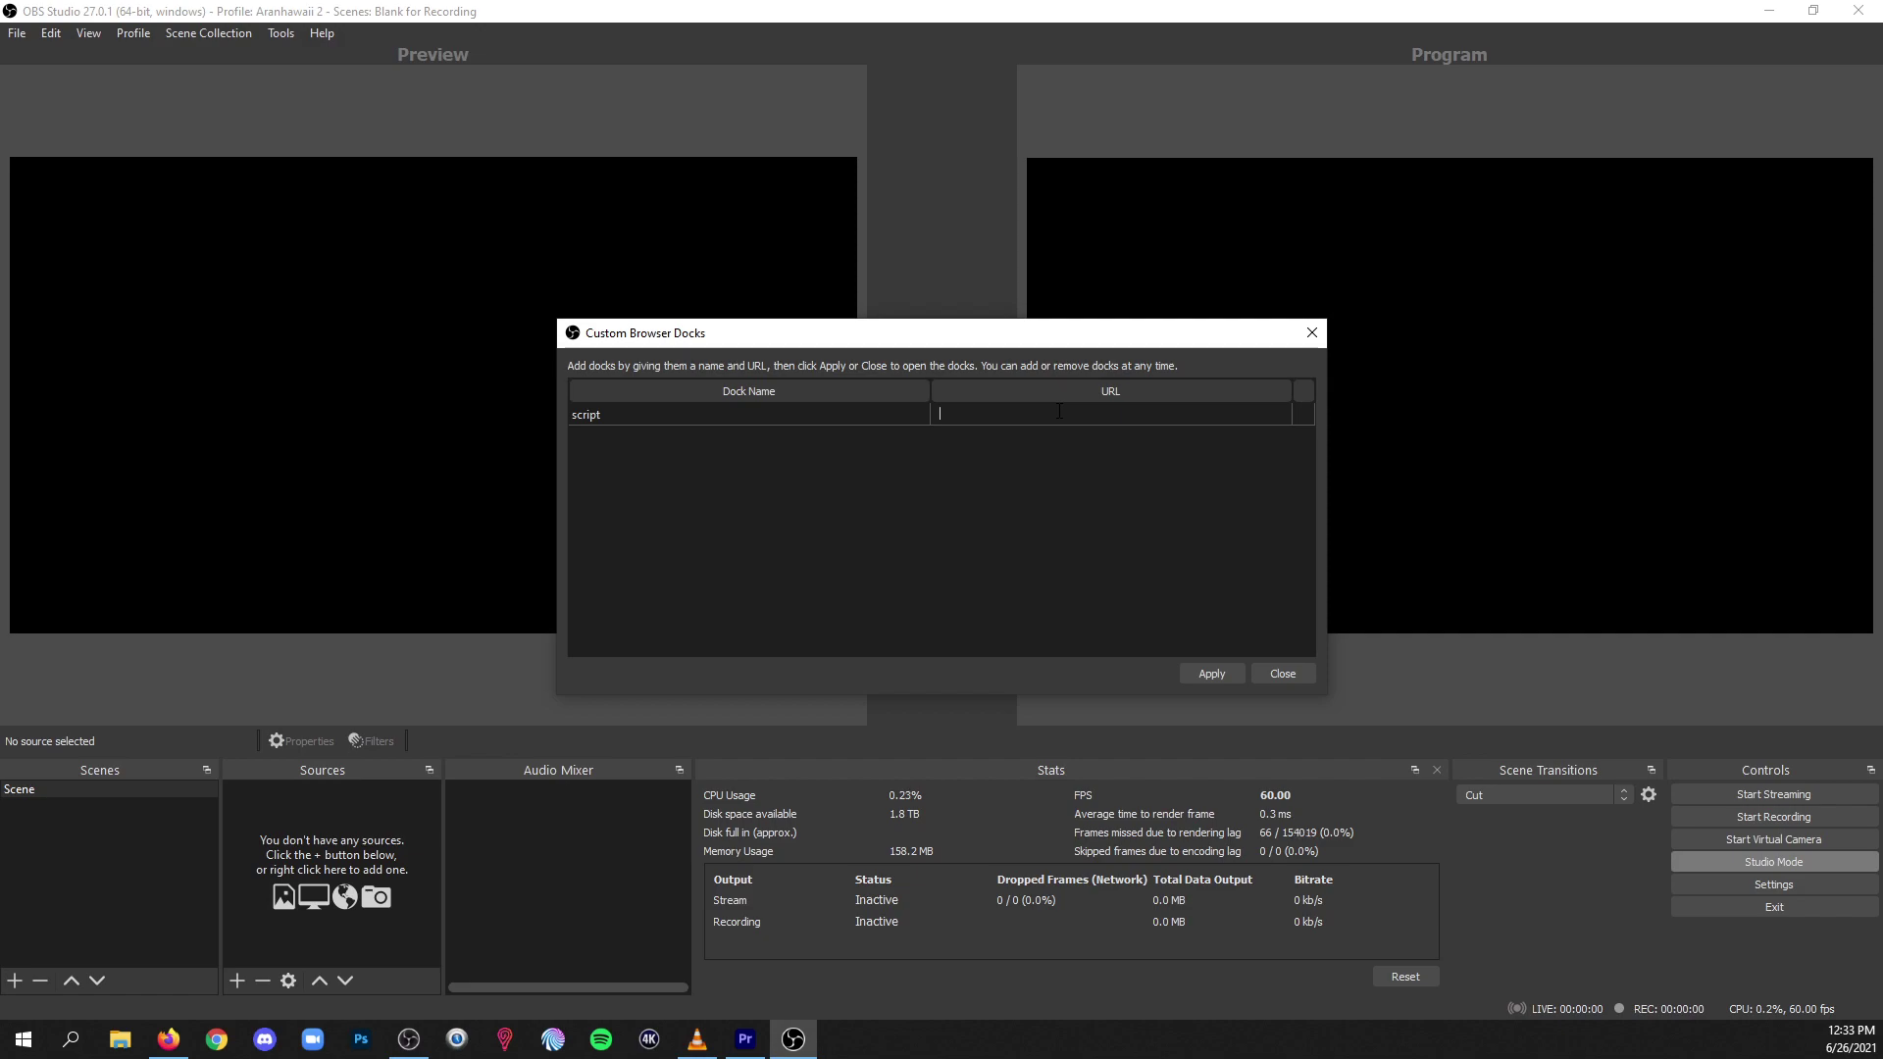
pyautogui.hotkey('ctrl', 'v')
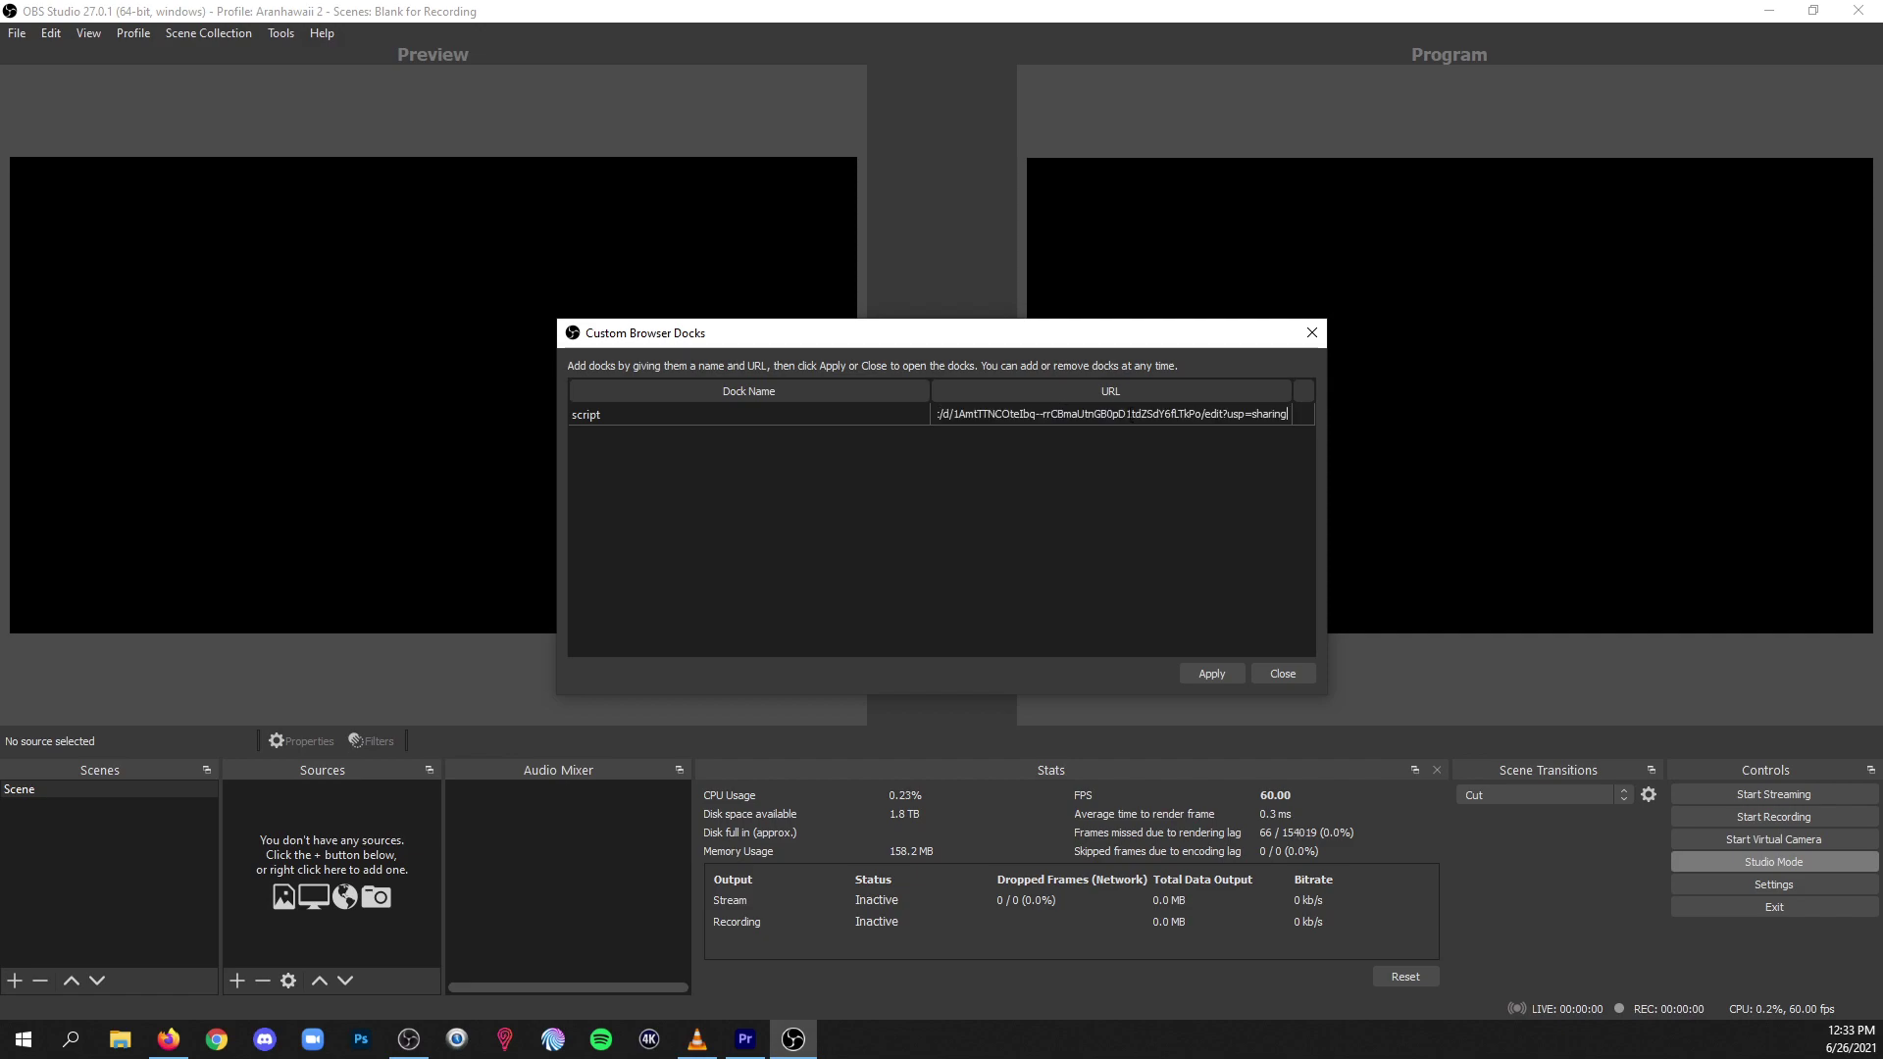
pyautogui.click(1212, 674)
pyautogui.moveTo(948, 217); pyautogui.dragTo(98, 236)
pyautogui.click(1283, 674)
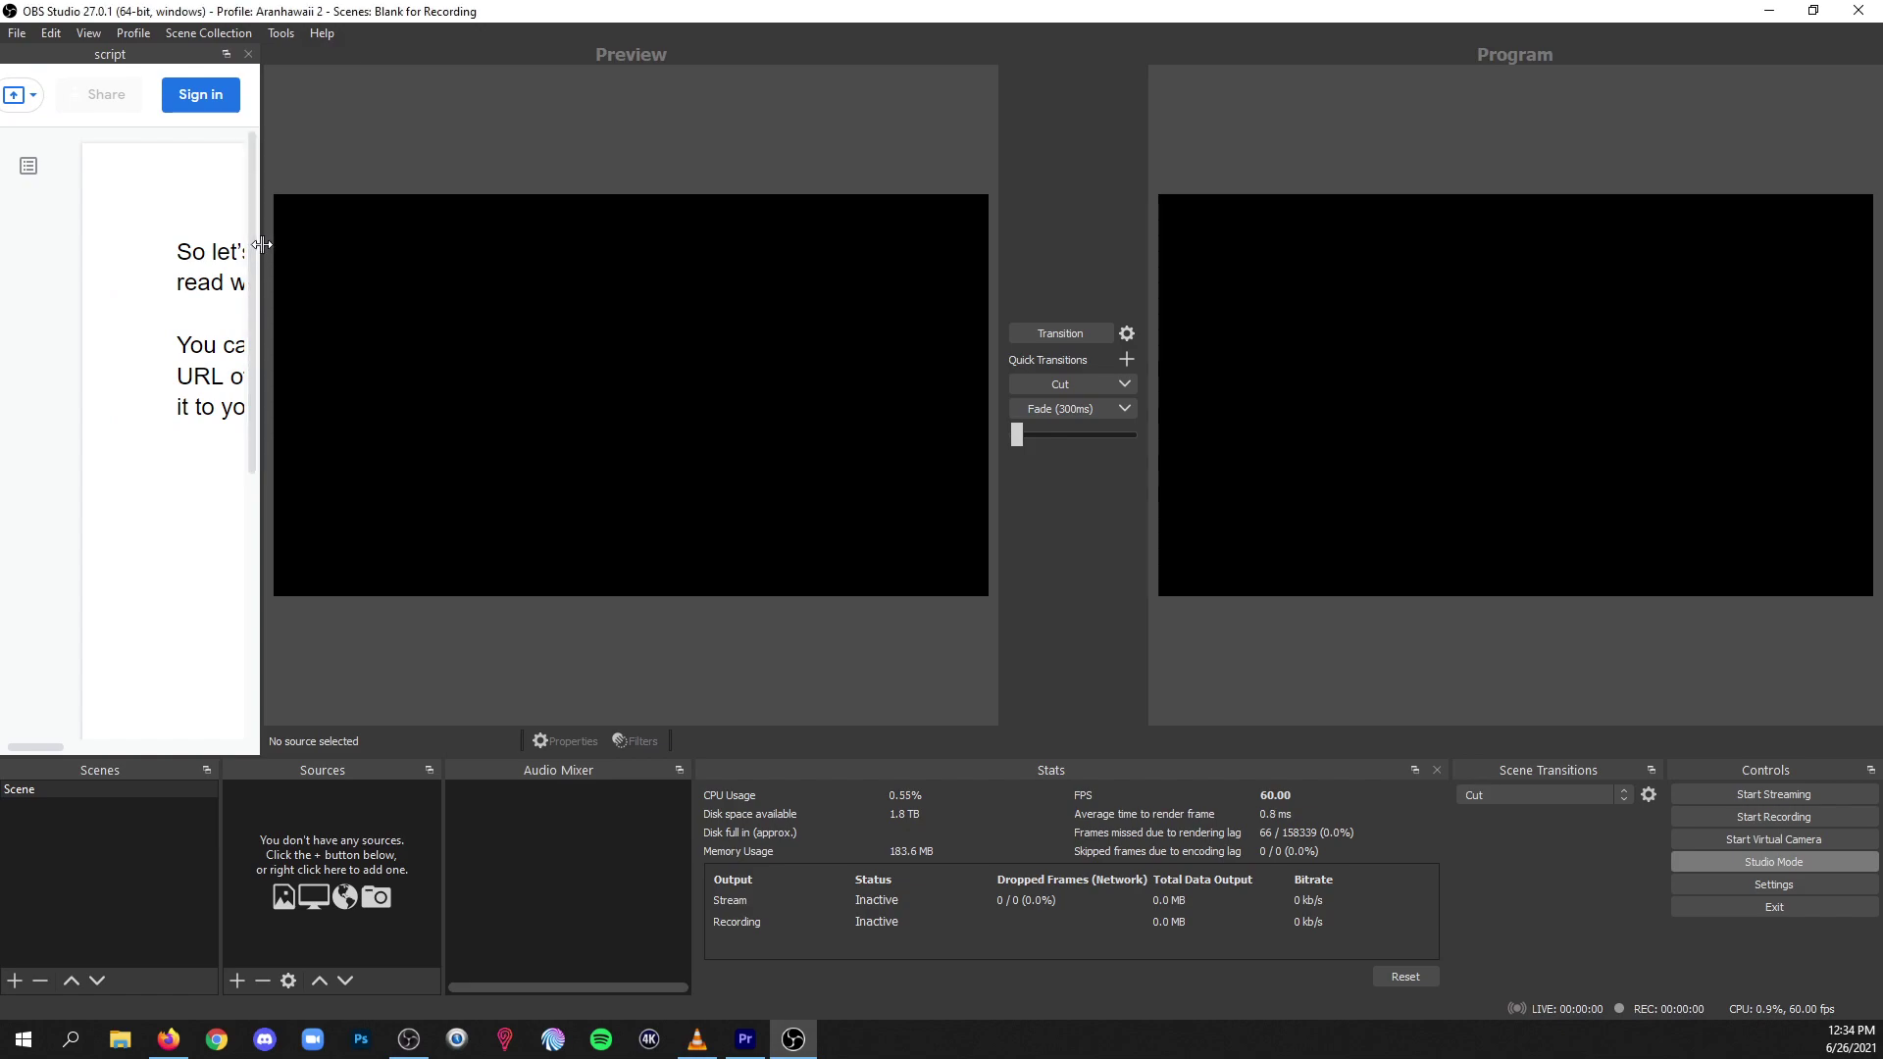
# Step: Zoom the Google Doc in the script dock to 50% and narrow the dock
pyautogui.moveTo(262, 253); pyautogui.dragTo(986, 246)
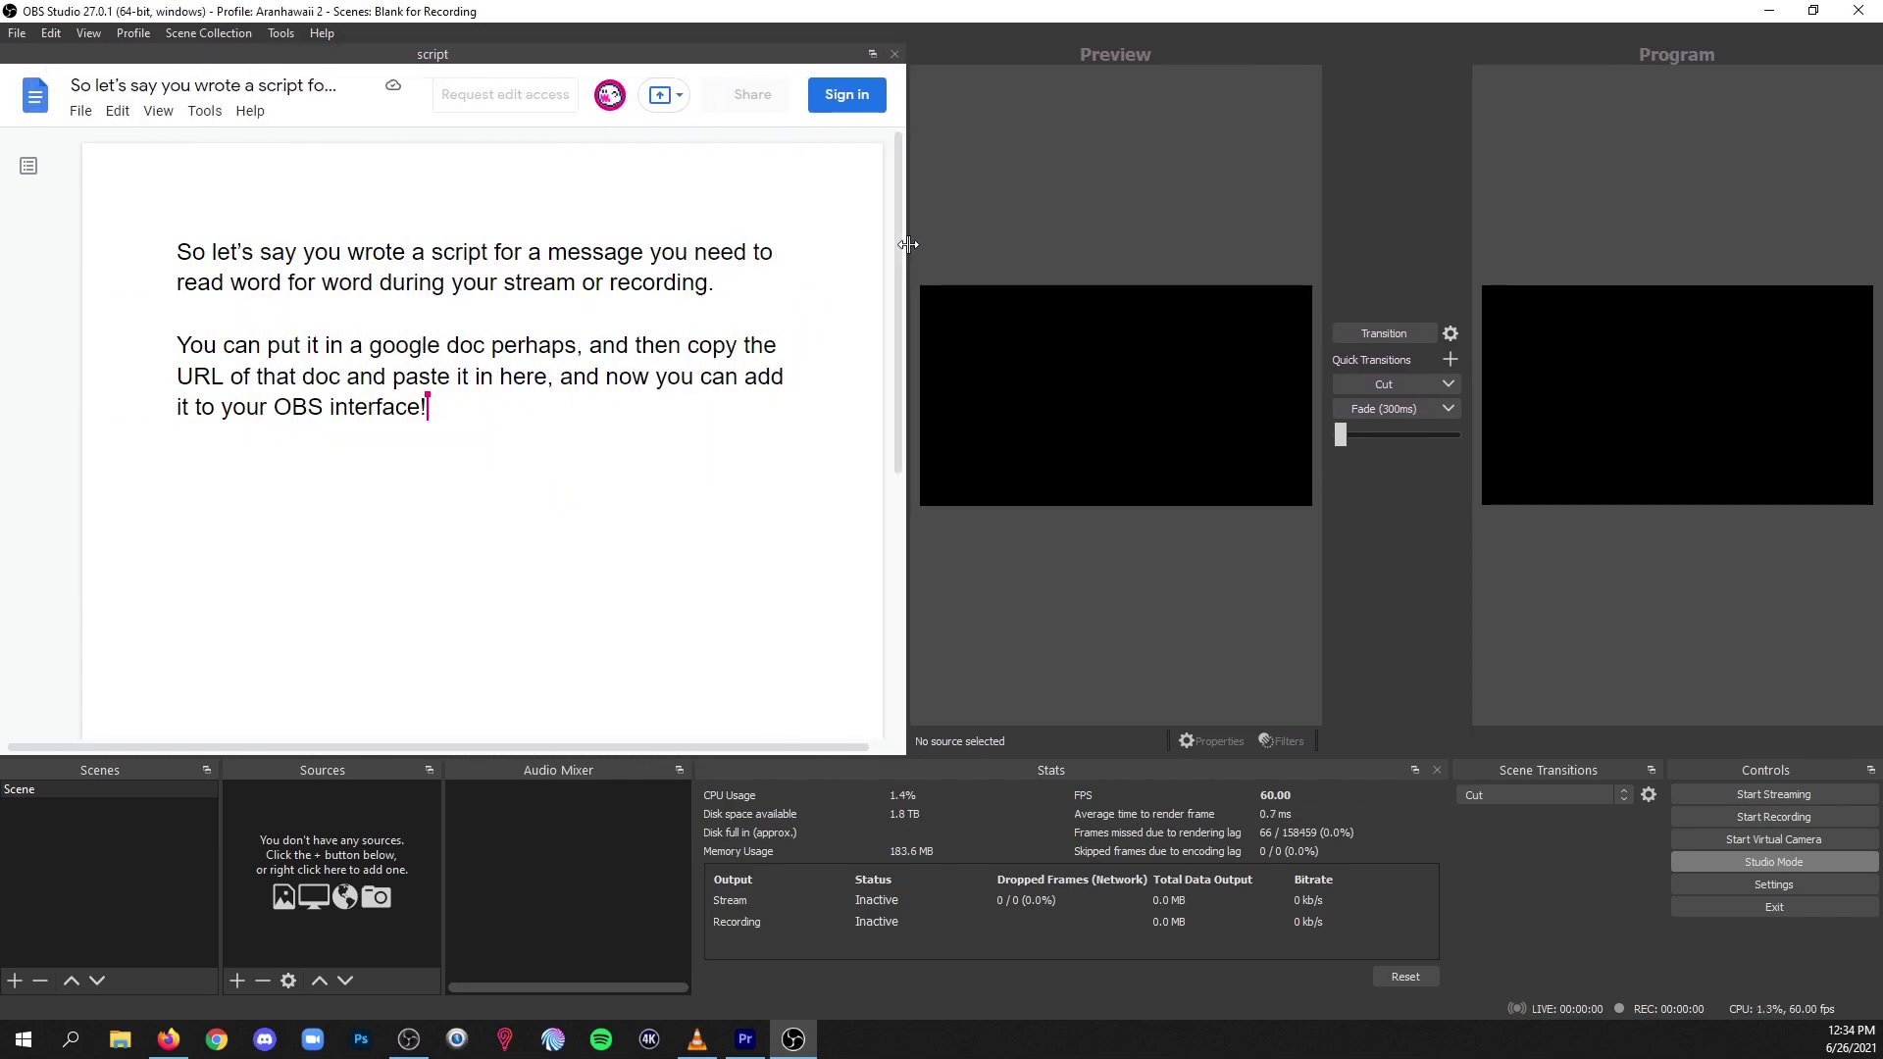
pyautogui.click(158, 110)
pyautogui.moveTo(480, 213)
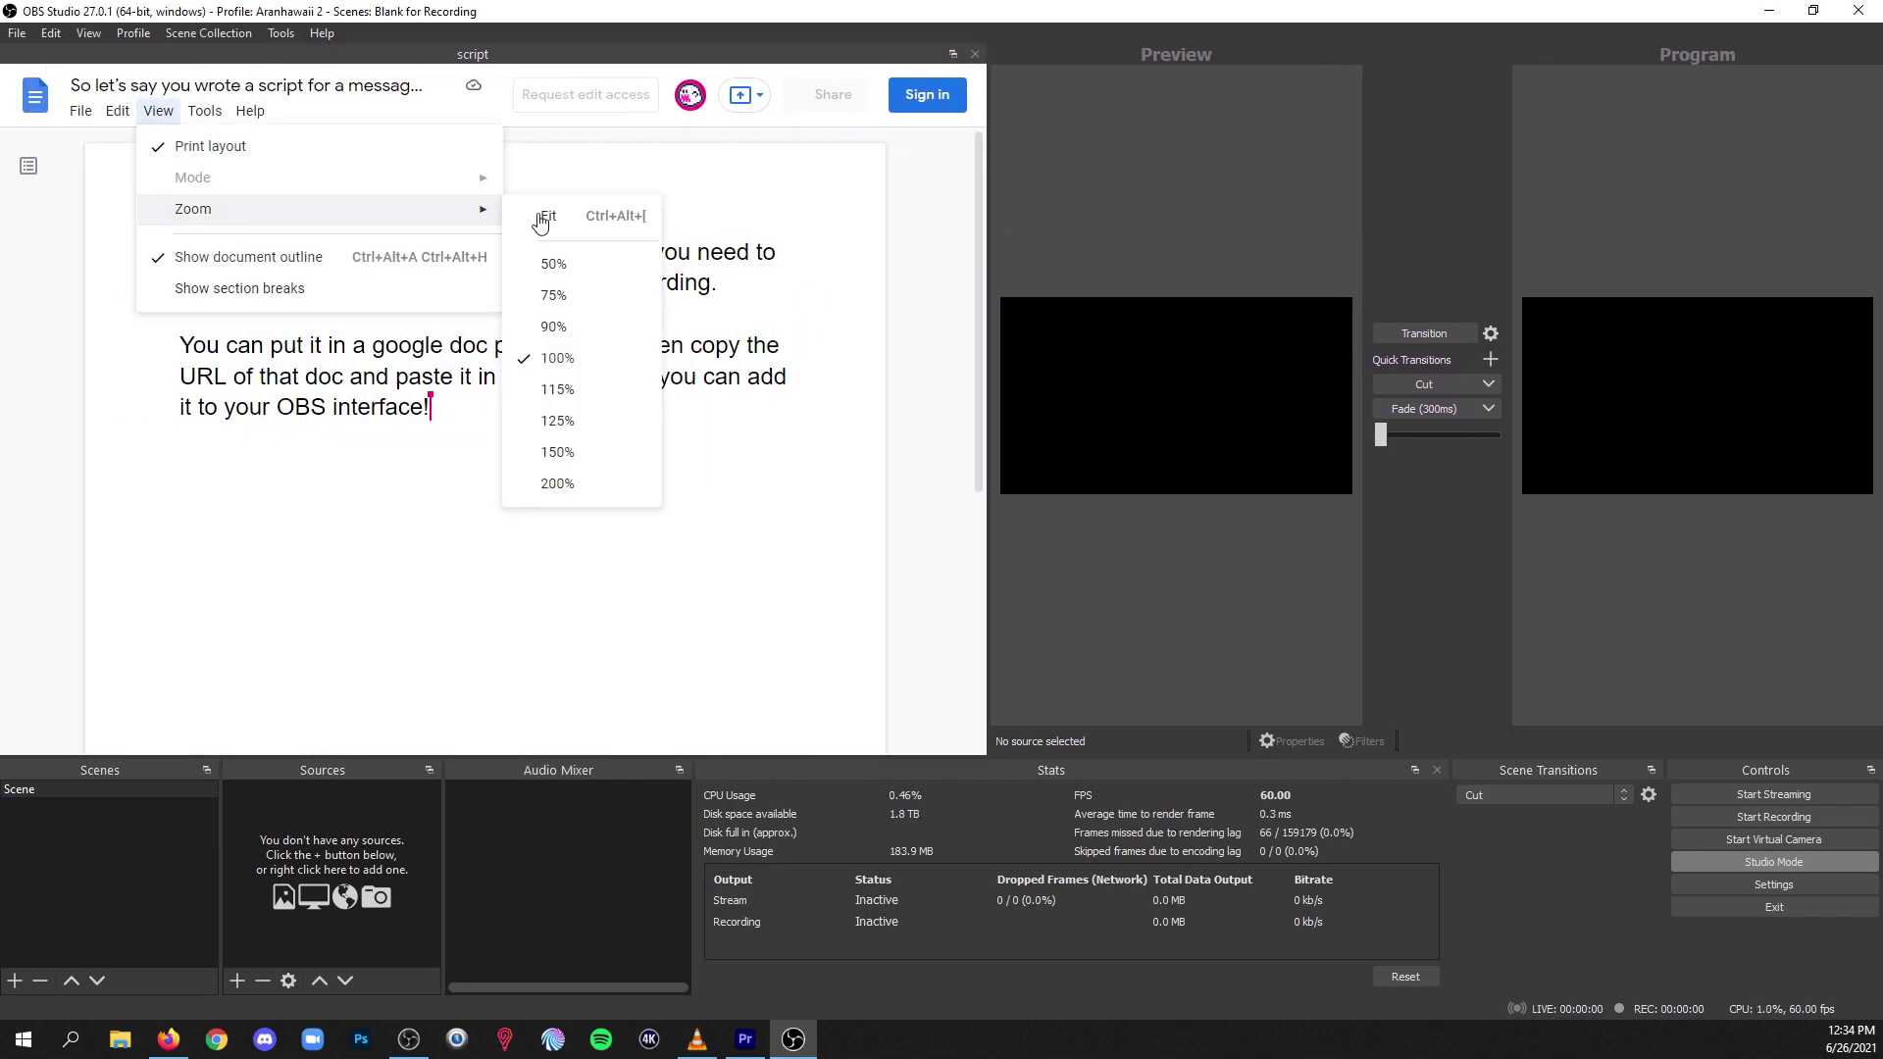
pyautogui.click(573, 262)
pyautogui.moveTo(990, 254); pyautogui.dragTo(495, 255)
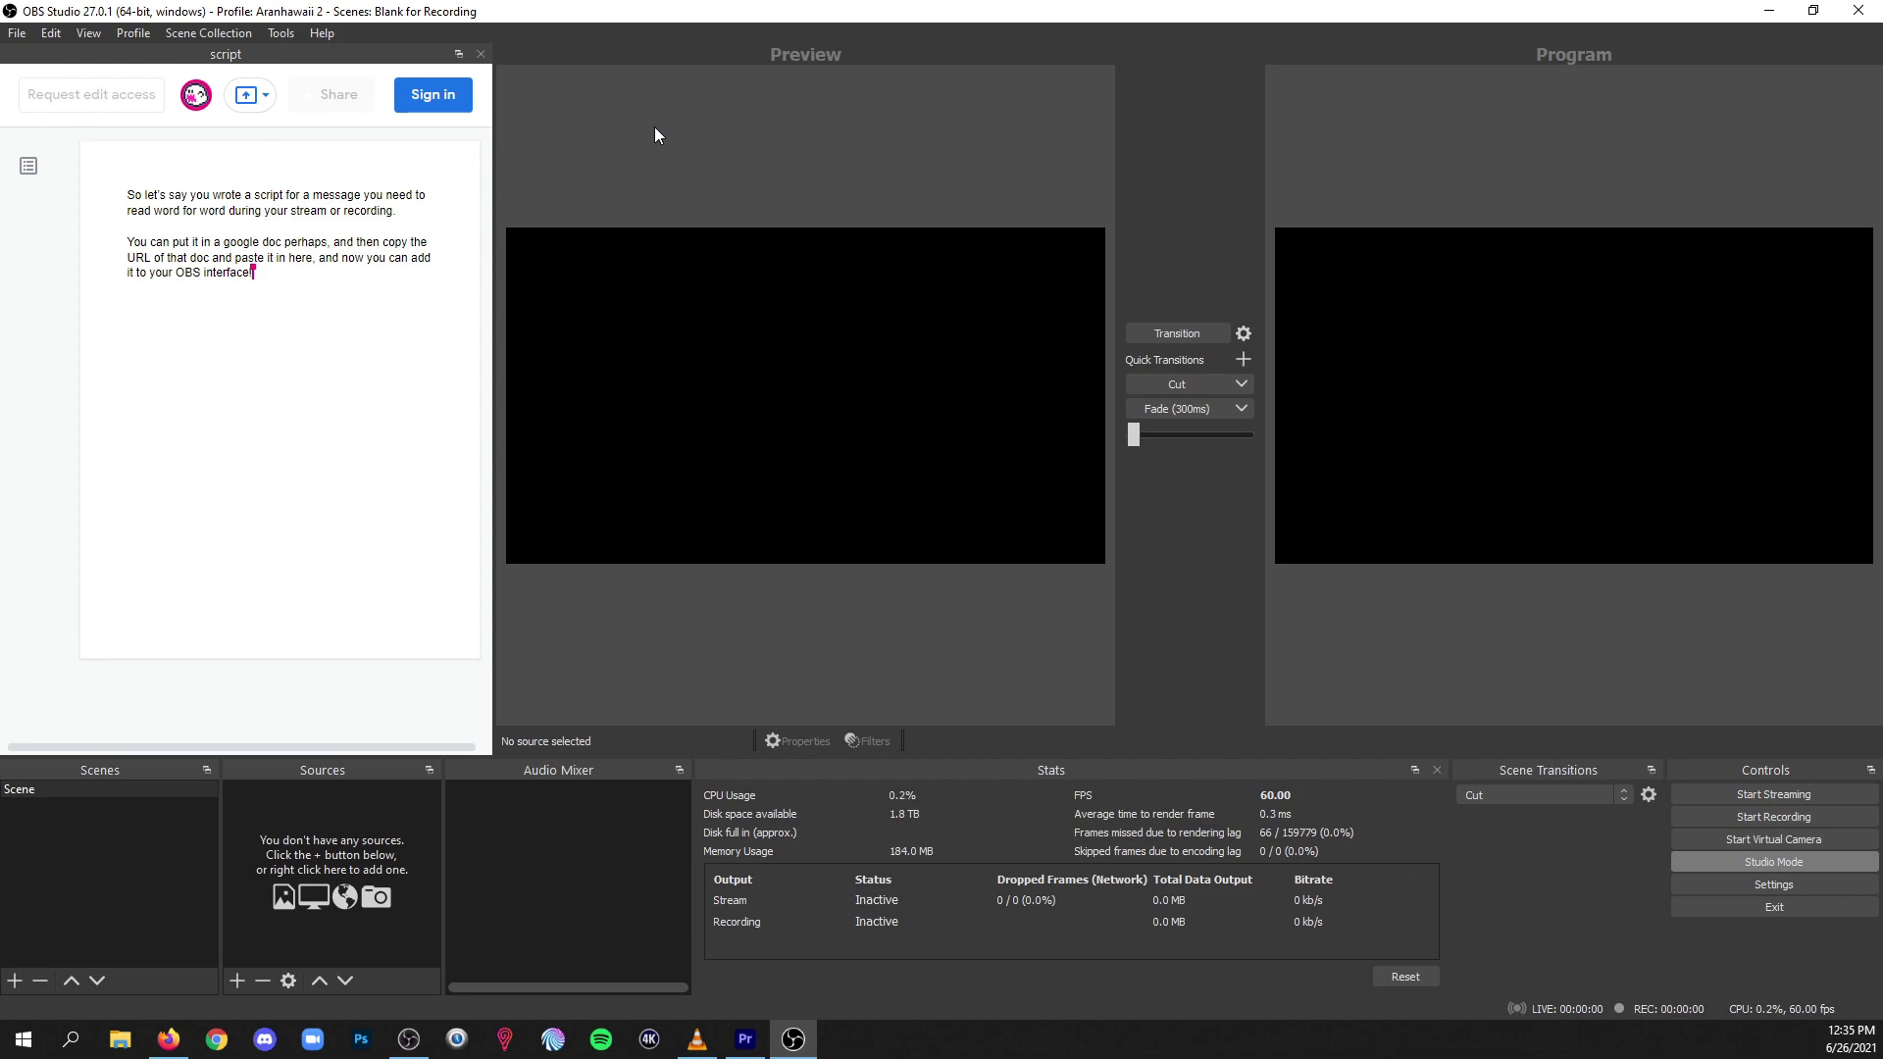
# Step: Delete the script dock from the Custom Browser Docks list
pyautogui.click(233, 32)
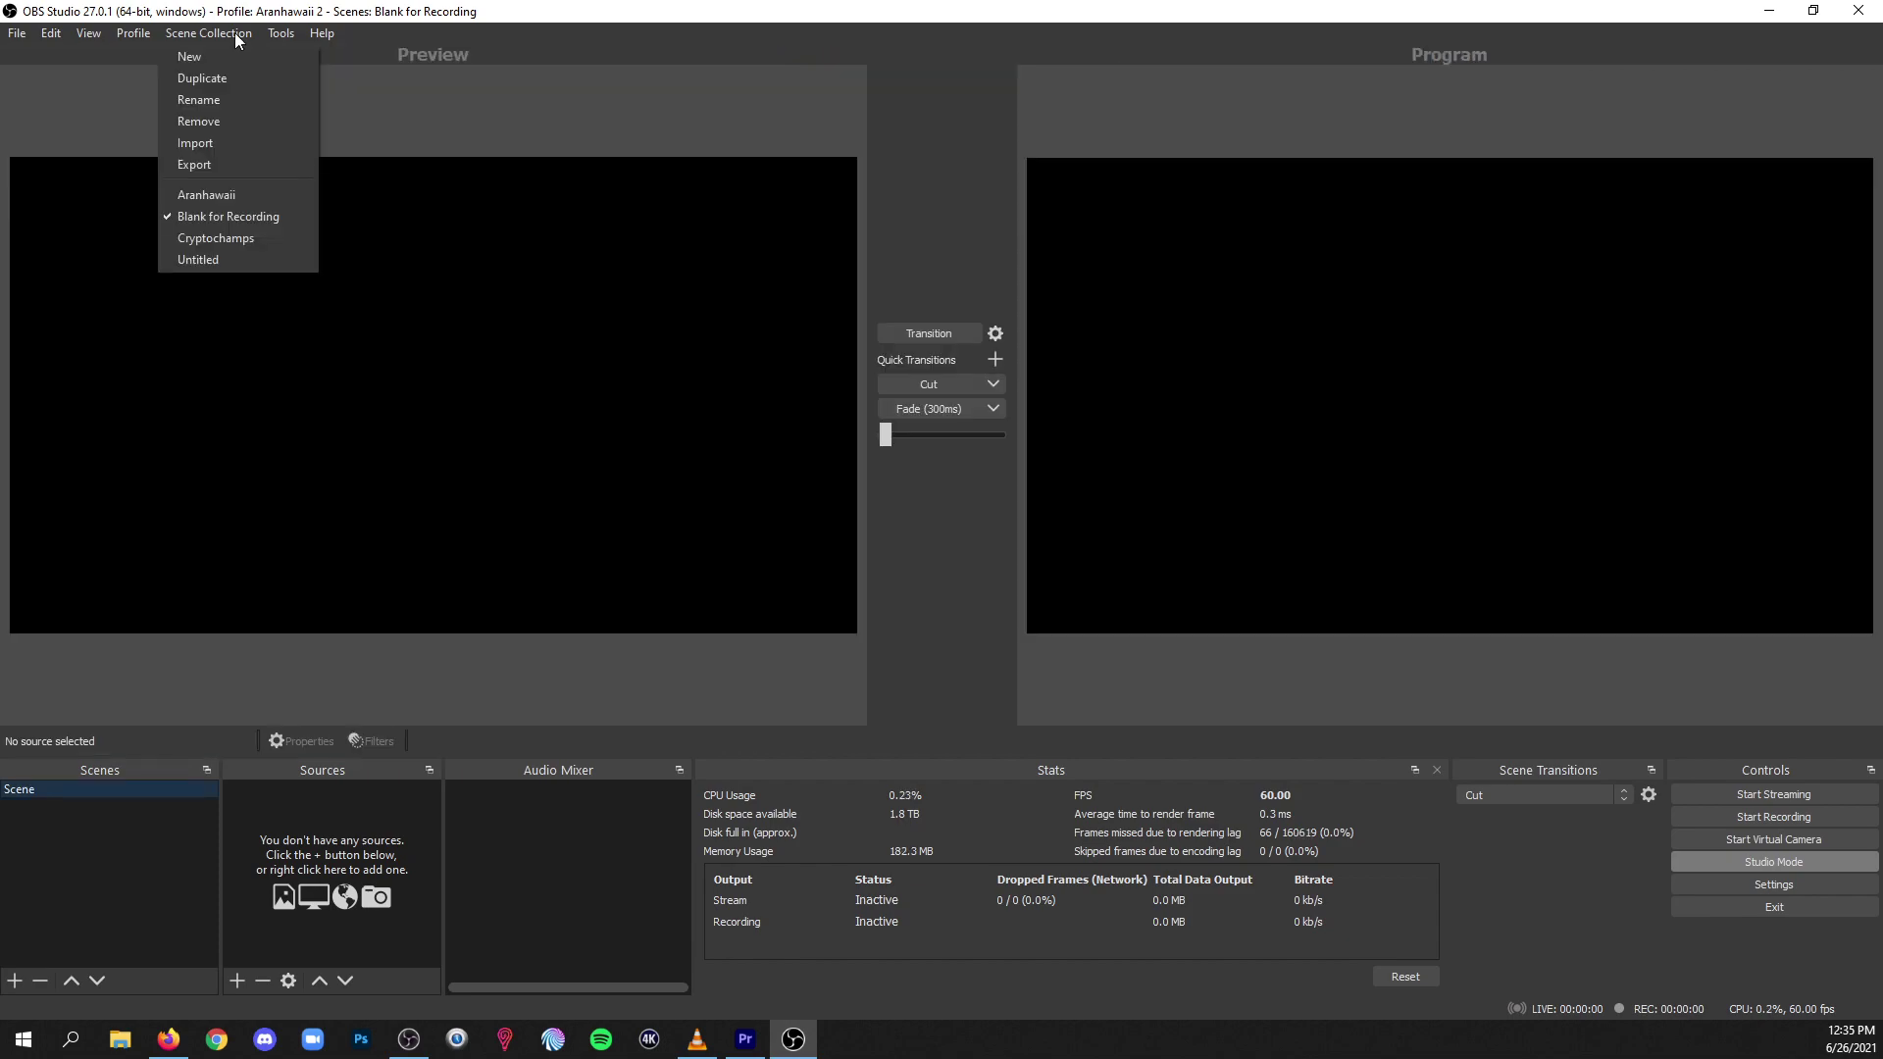
pyautogui.moveTo(98, 86)
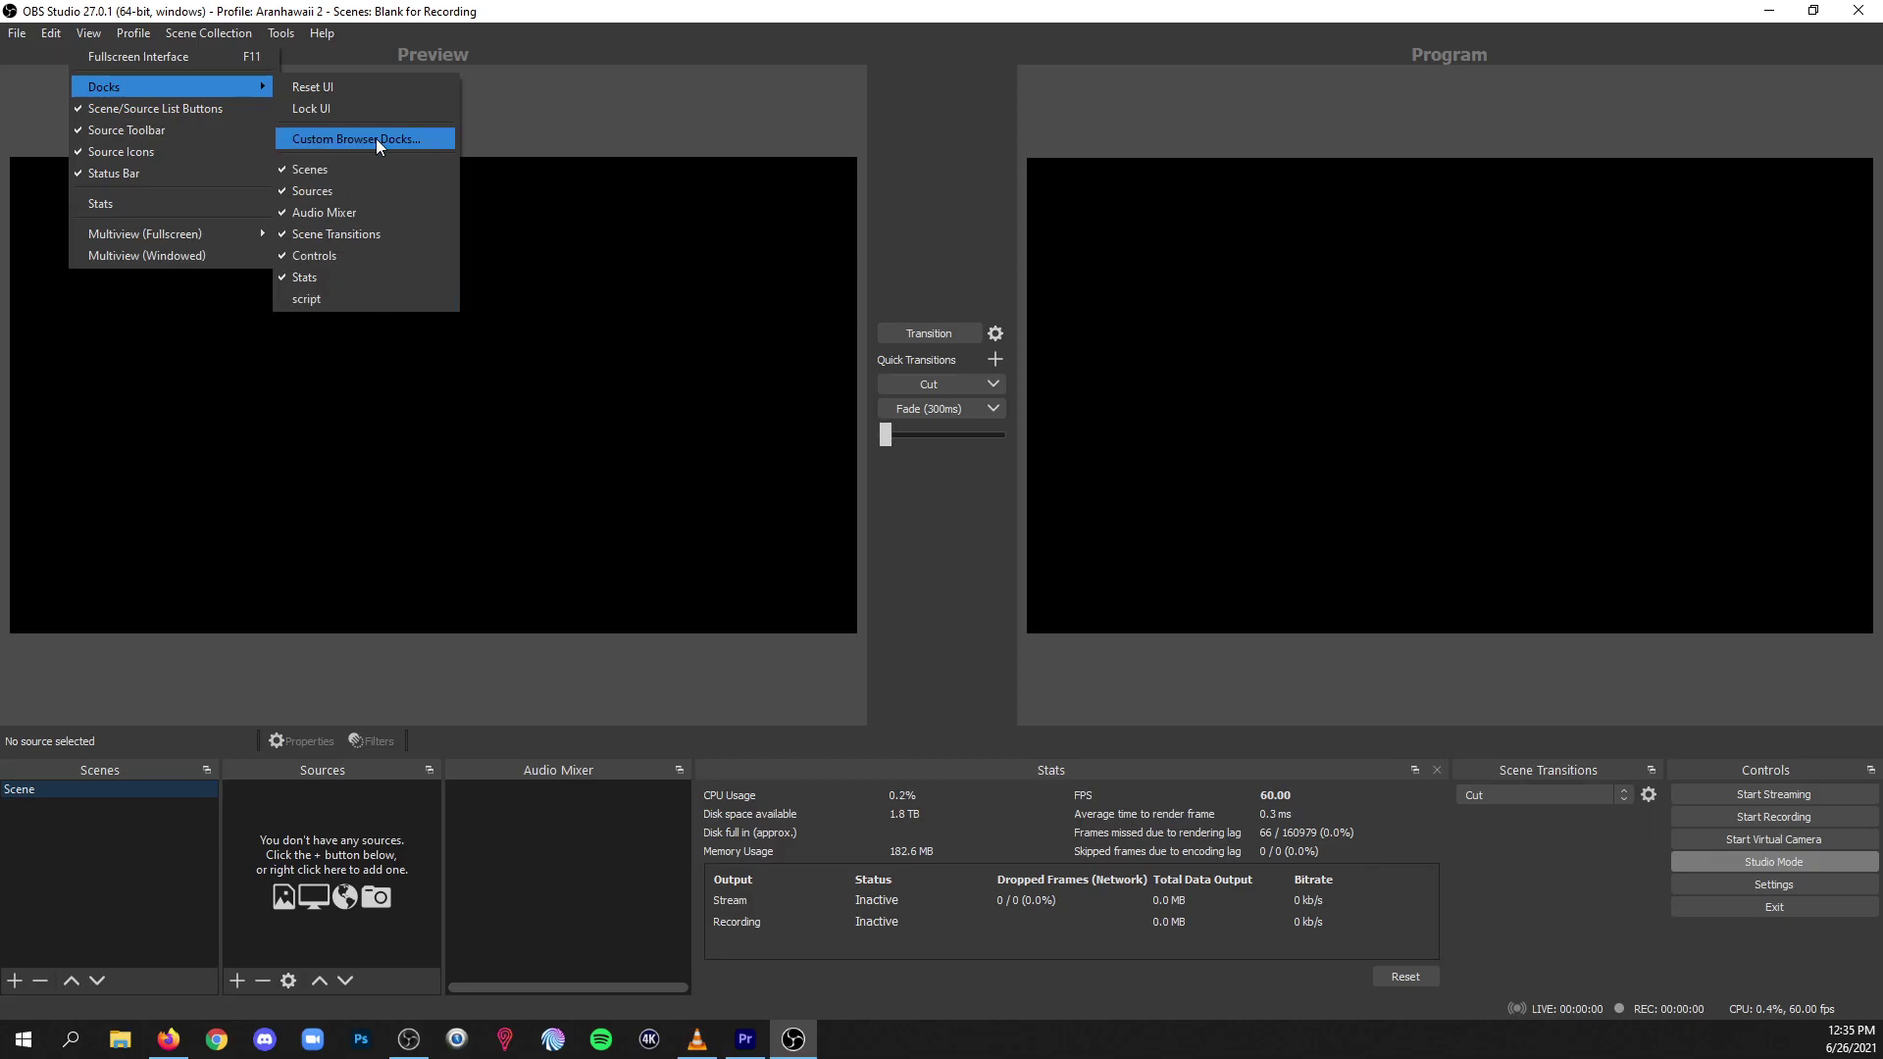
pyautogui.click(746, 281)
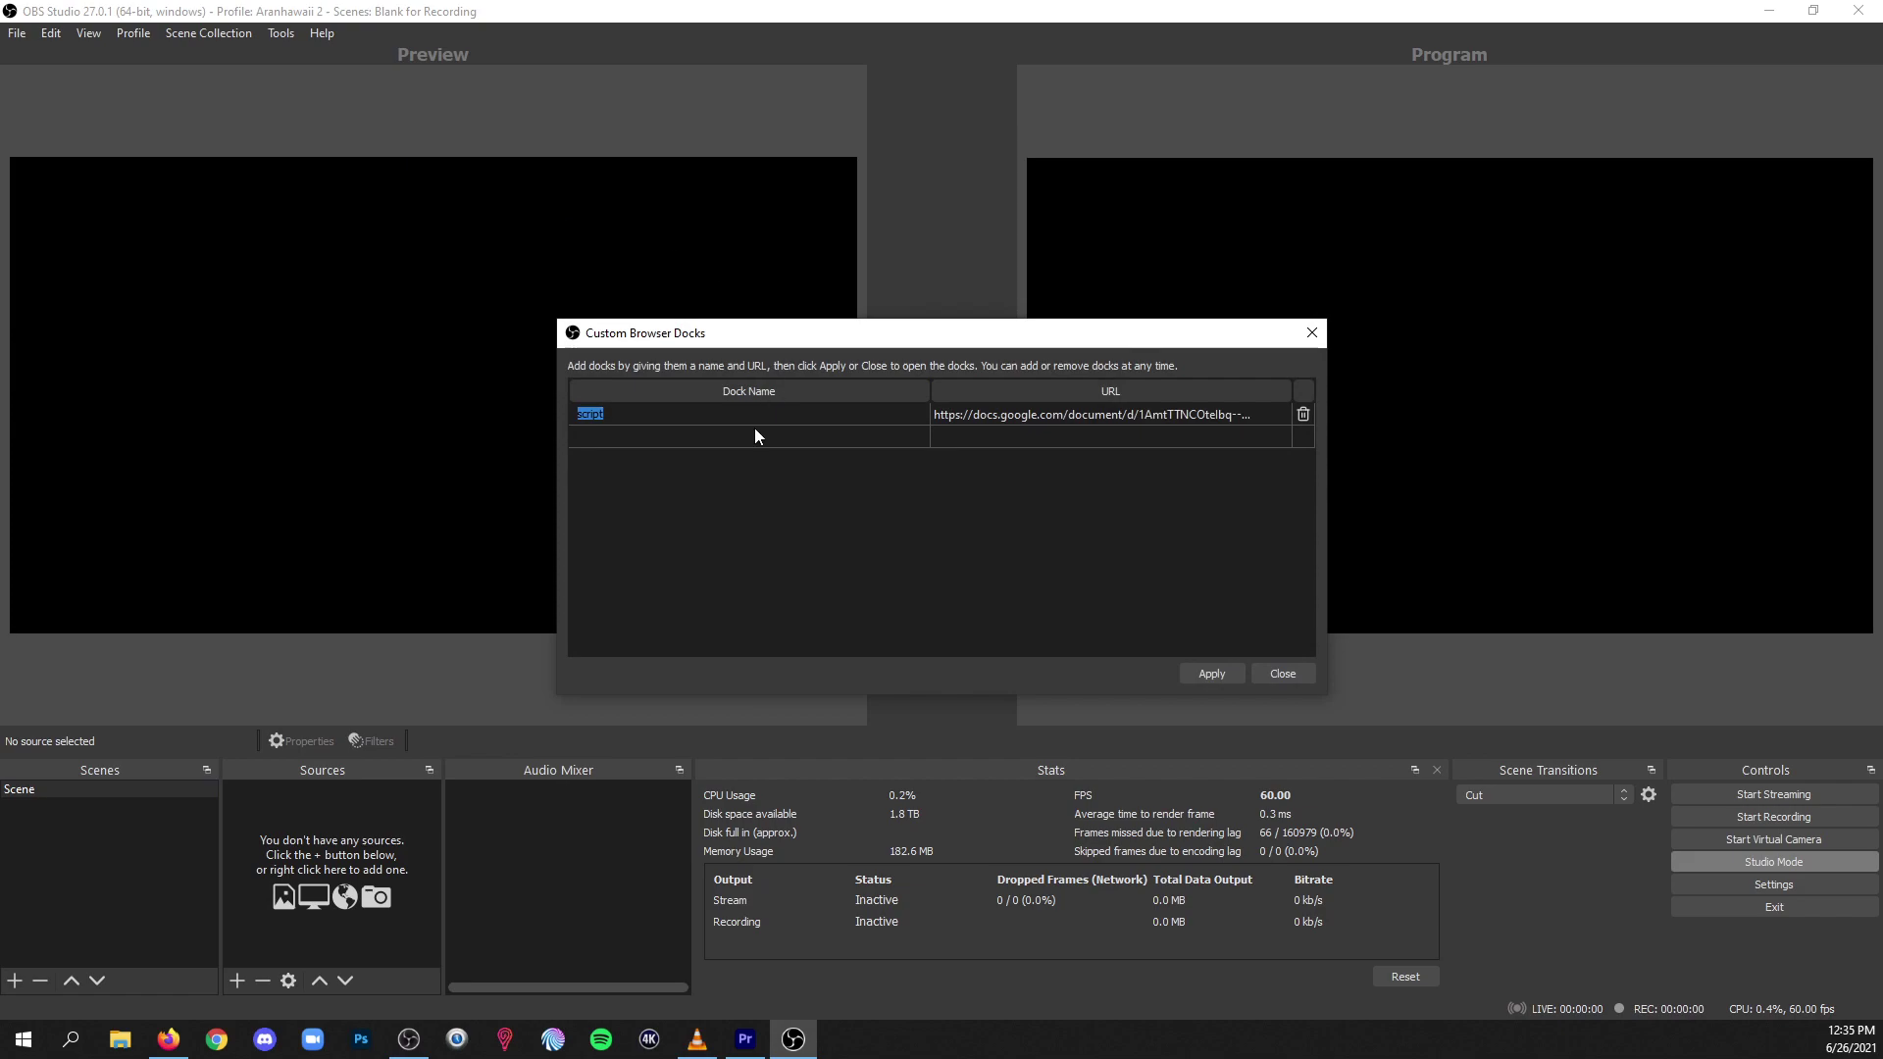
pyautogui.click(1303, 414)
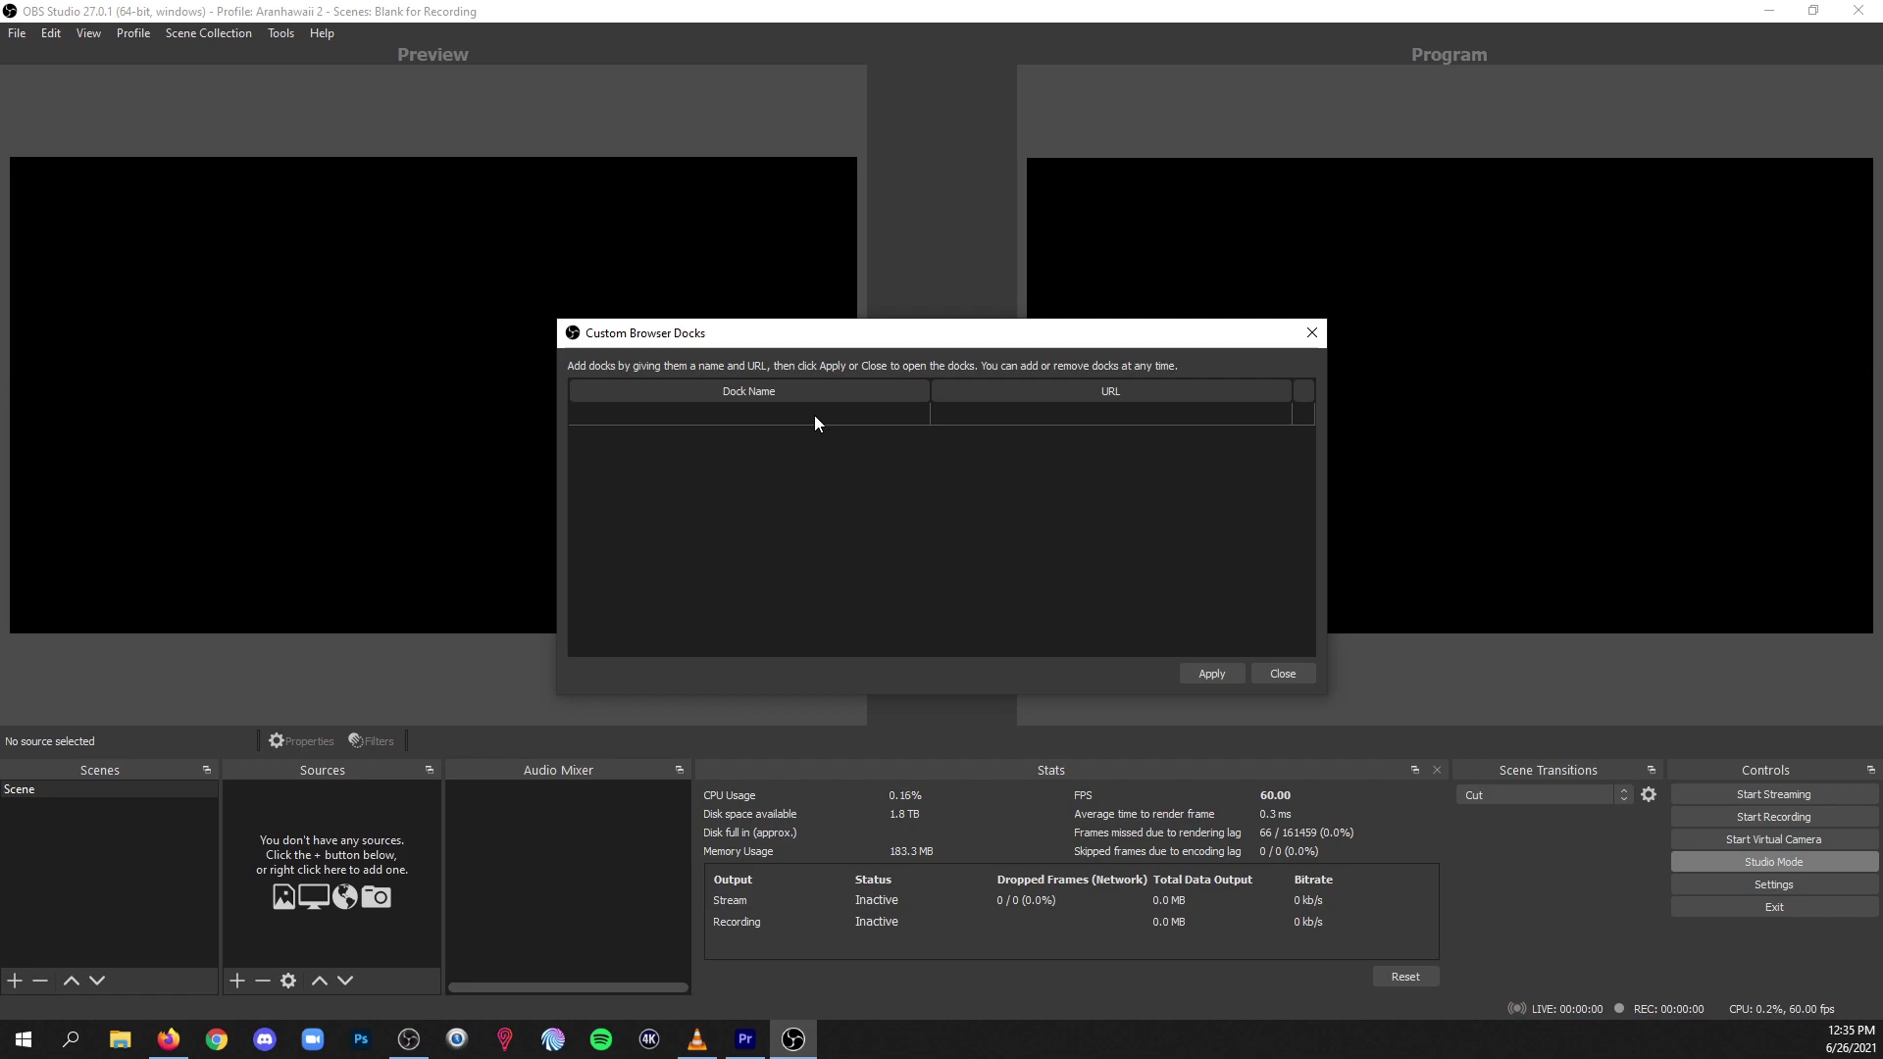
# Step: Find the channel and open its Twitch player as a Popout Player window
pyautogui.write('aranhawaii chat')
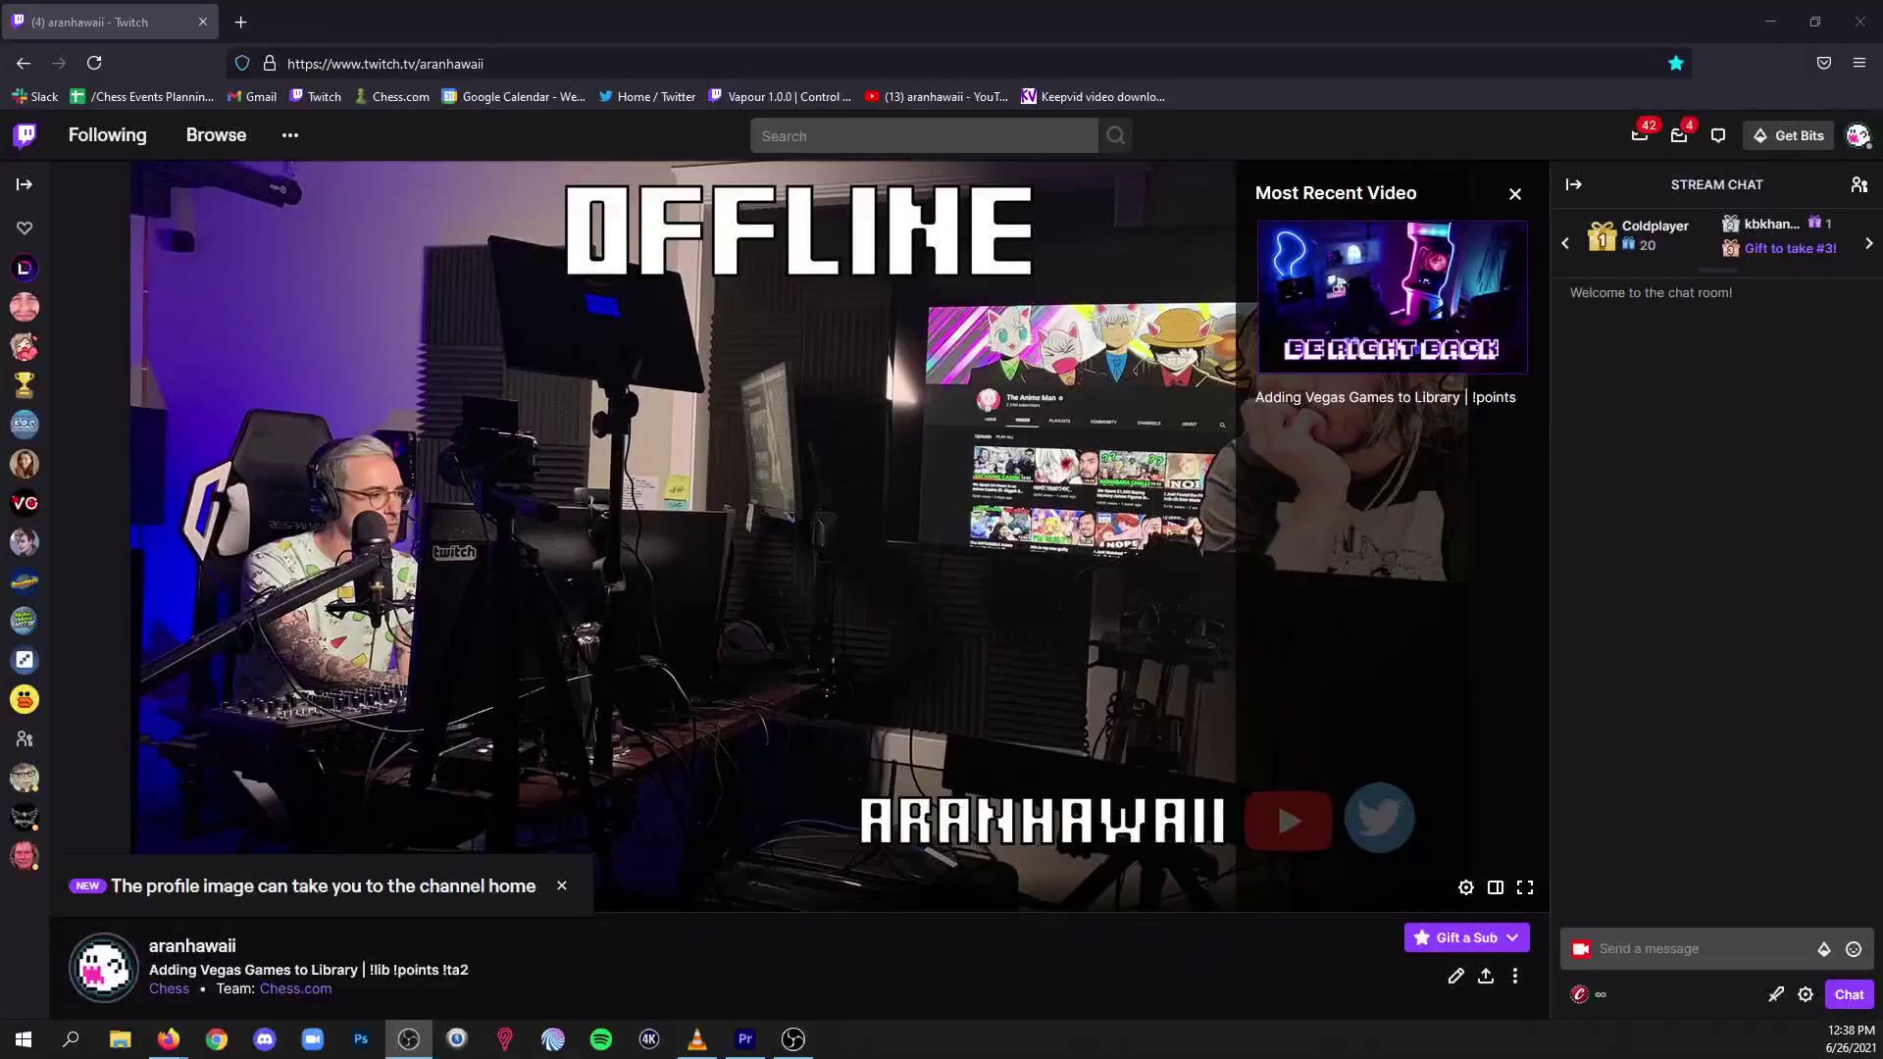
pyautogui.click(1465, 887)
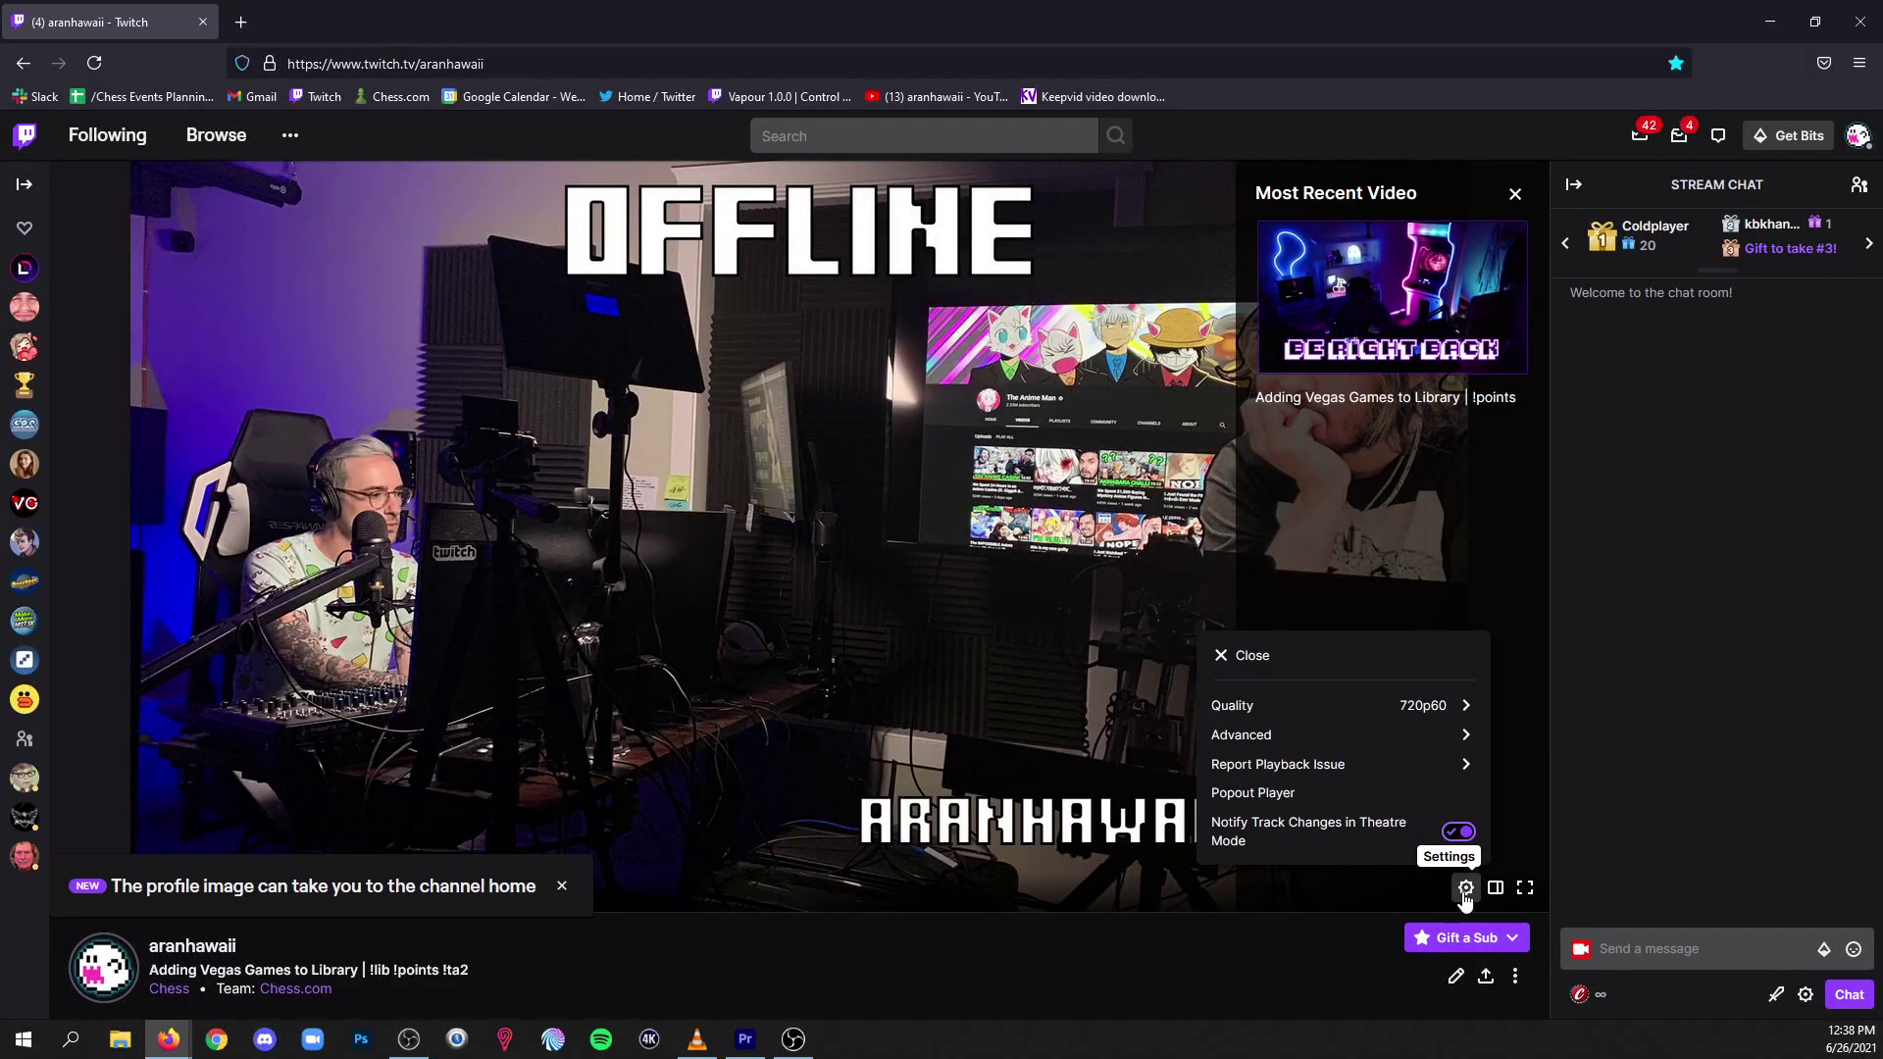
pyautogui.click(1313, 796)
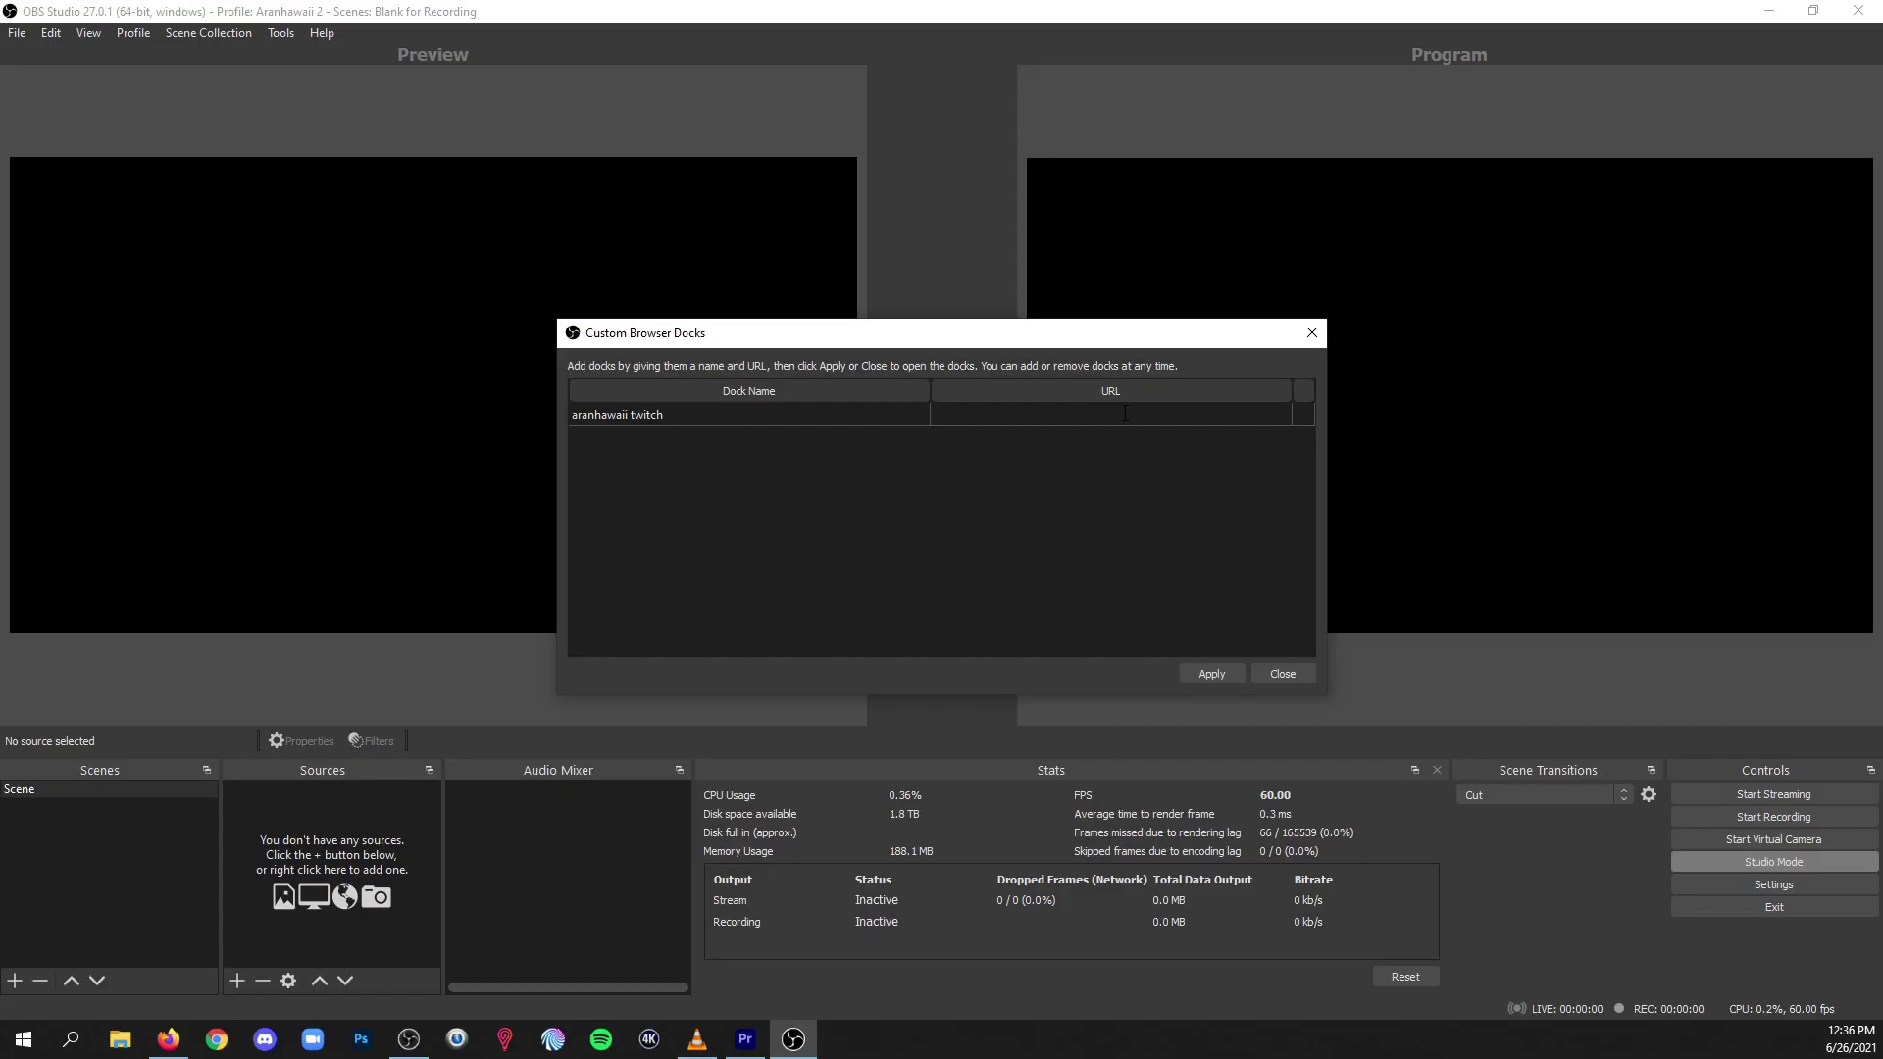
# Step: Add a browser dock with the Twitch popout player URL and dock it between the mixer and Stats panels
pyautogui.write('https://player.twitch.tv/?channel=aranhawaii&enableExtensions=true&muted=false&parent=twitch.tv&player=popout&volume=0.550000011920929')
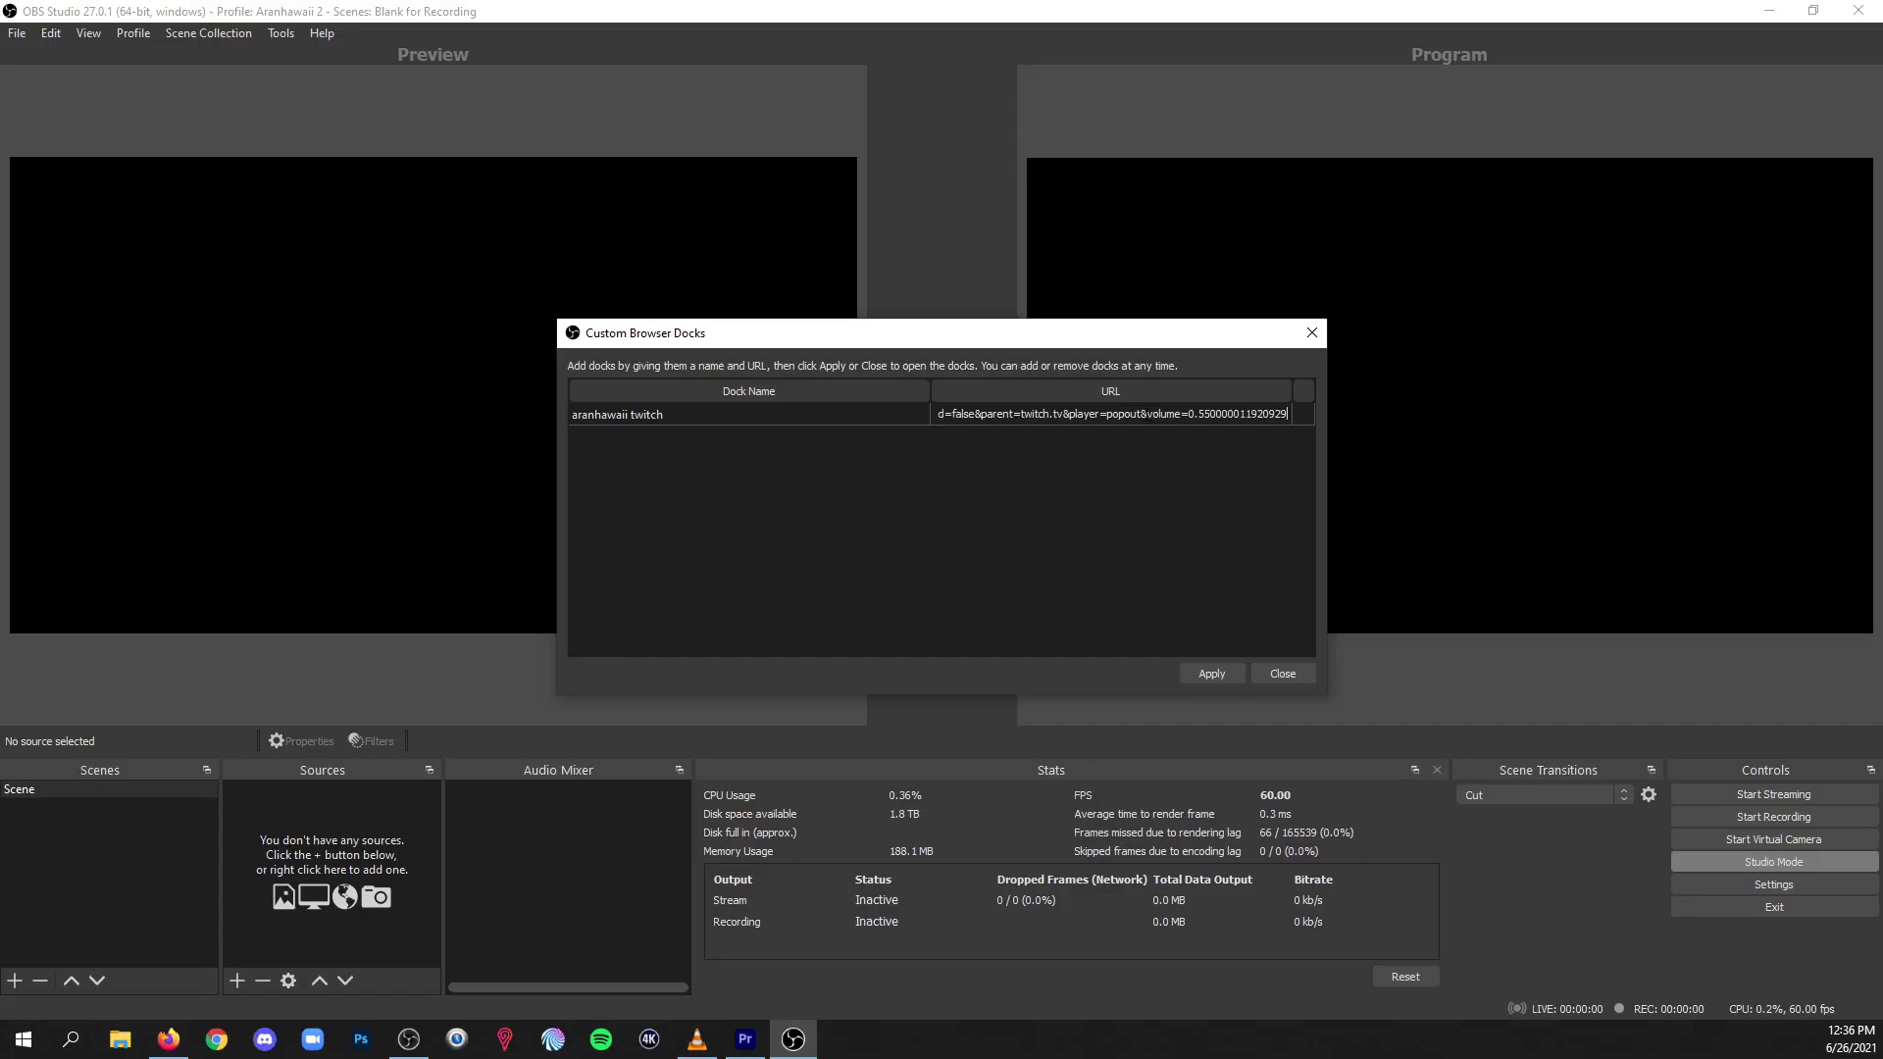
pyautogui.click(1204, 674)
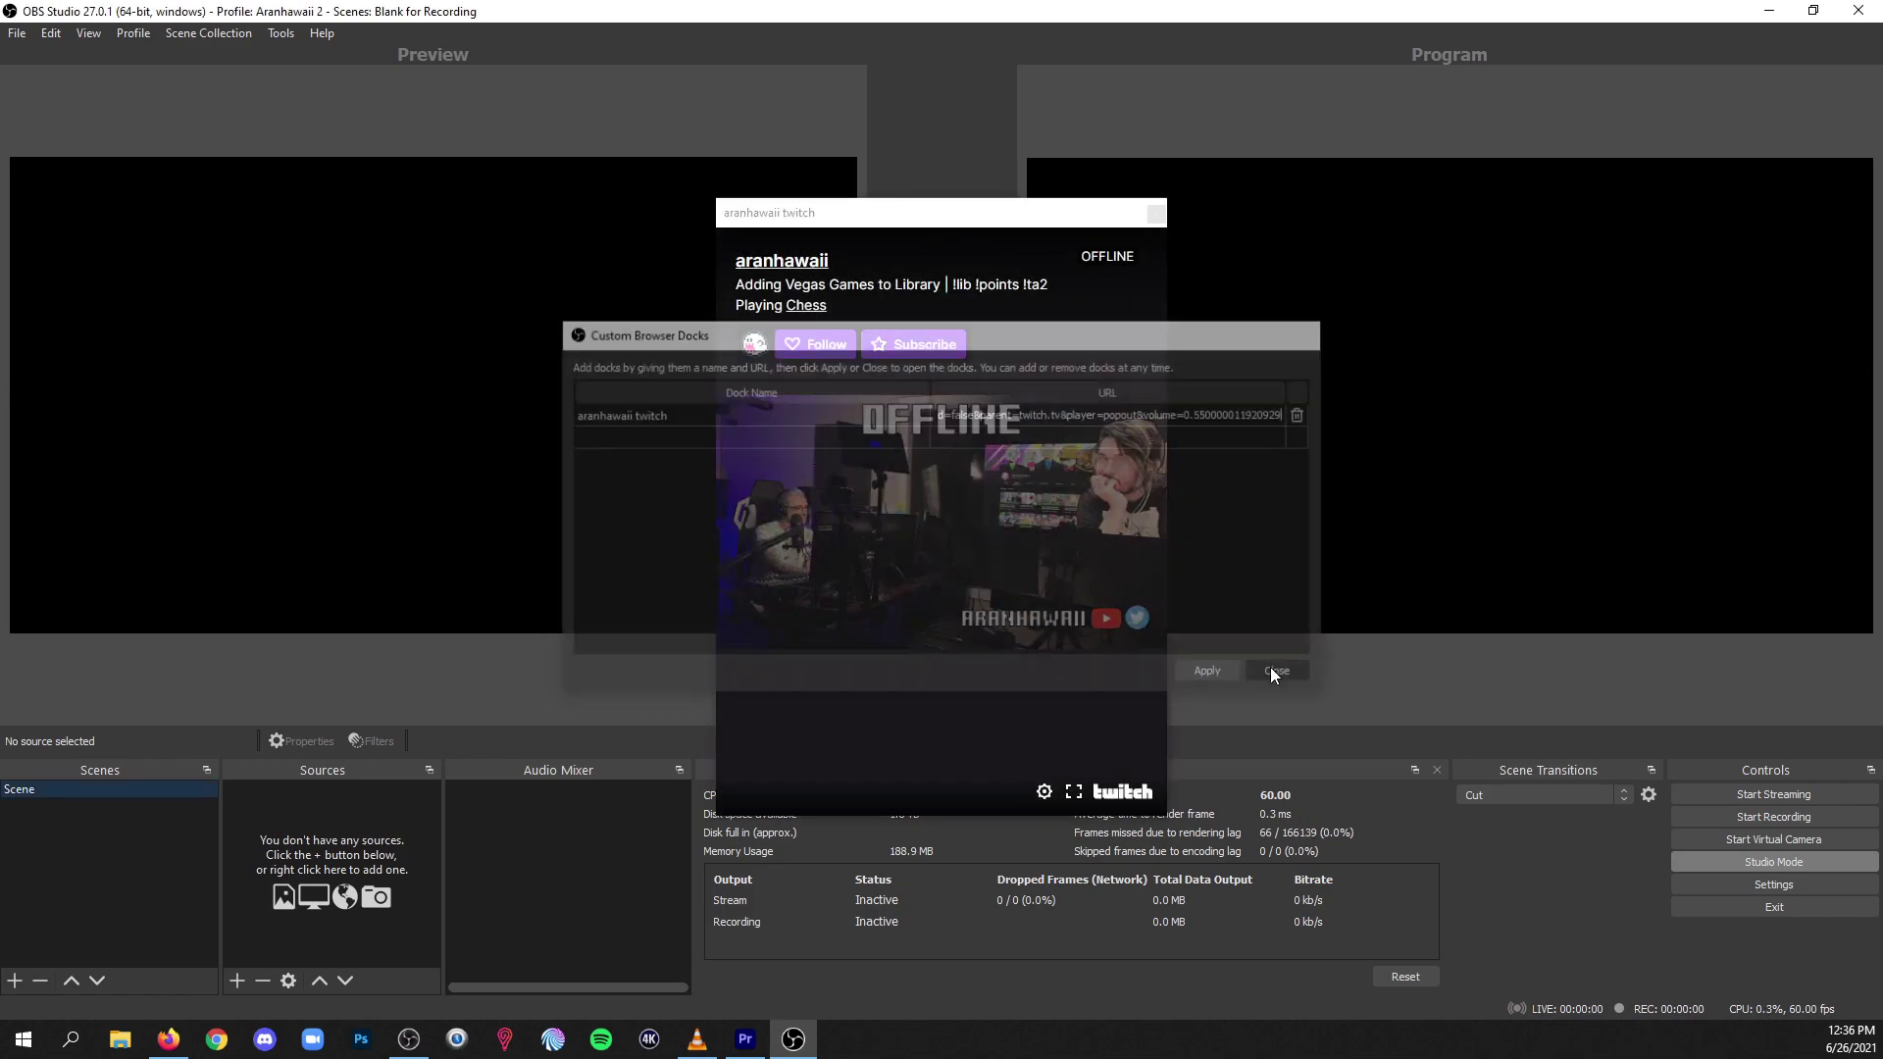
pyautogui.click(1273, 673)
pyautogui.moveTo(918, 223); pyautogui.dragTo(828, 644)
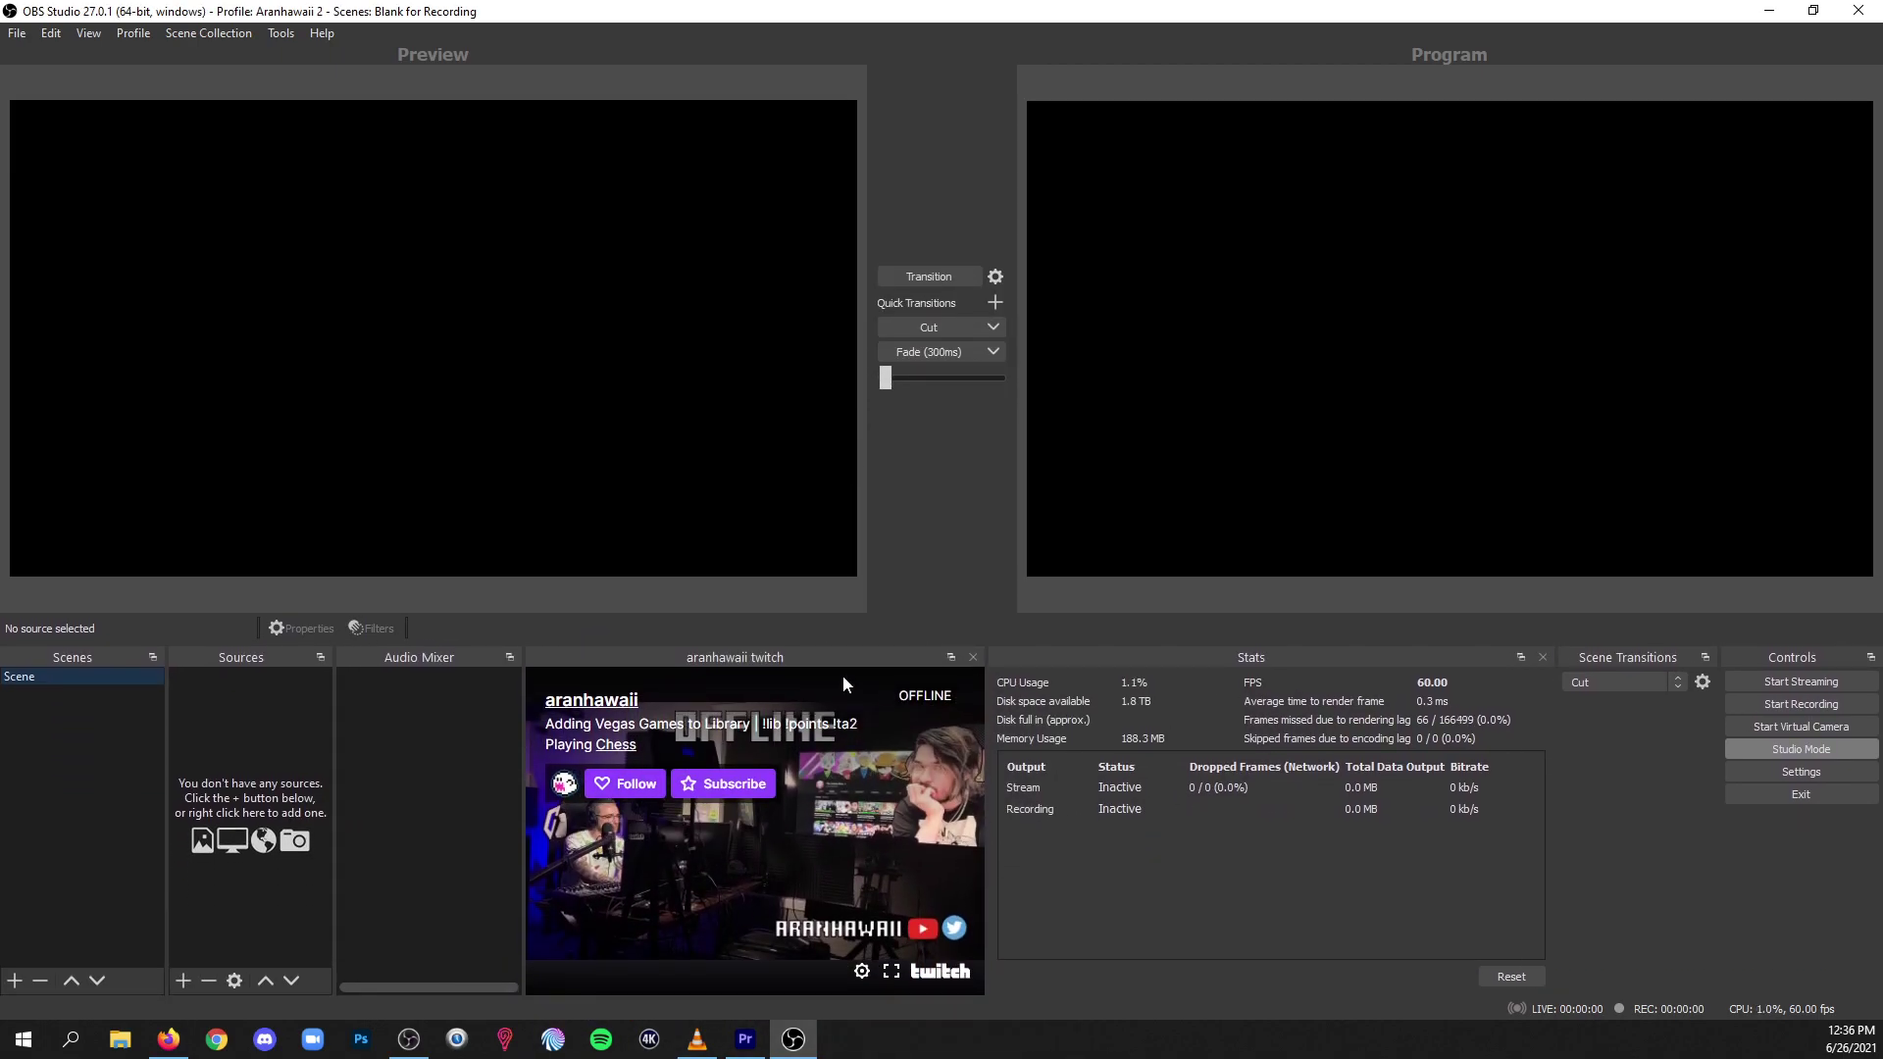